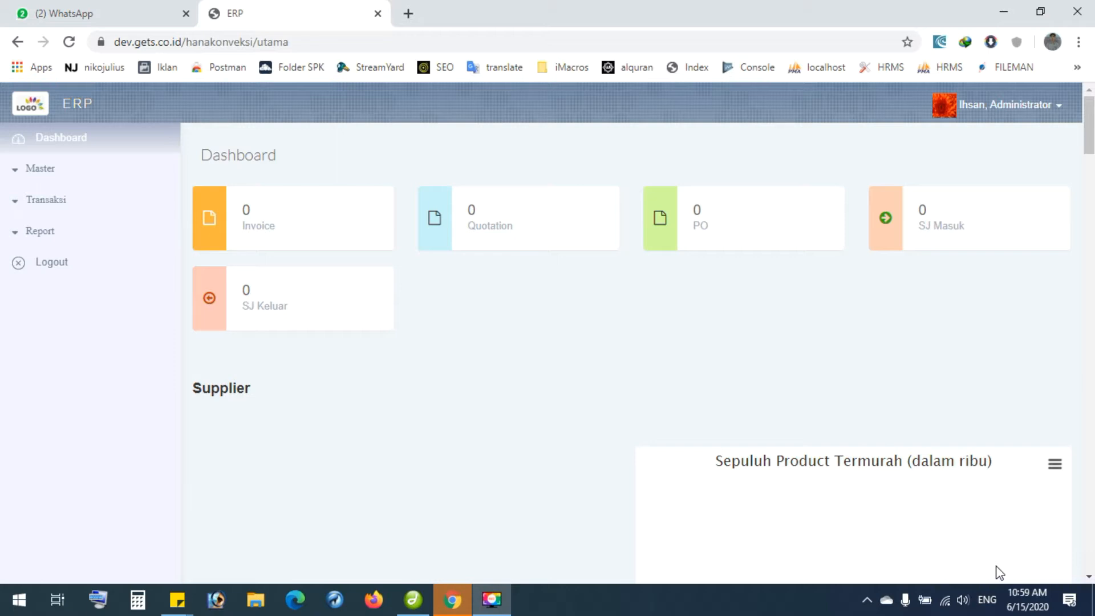
Open the Position list from the user settings in the master data.
{"action": "left_click", "coordinate": [47, 169]}
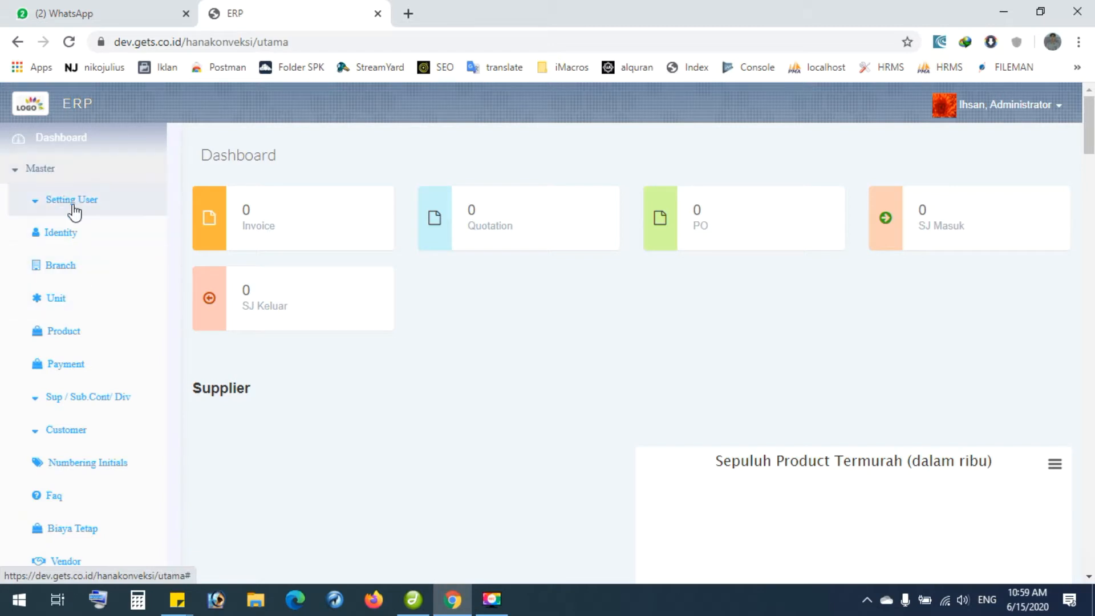
{"action": "left_click", "coordinate": [74, 212]}
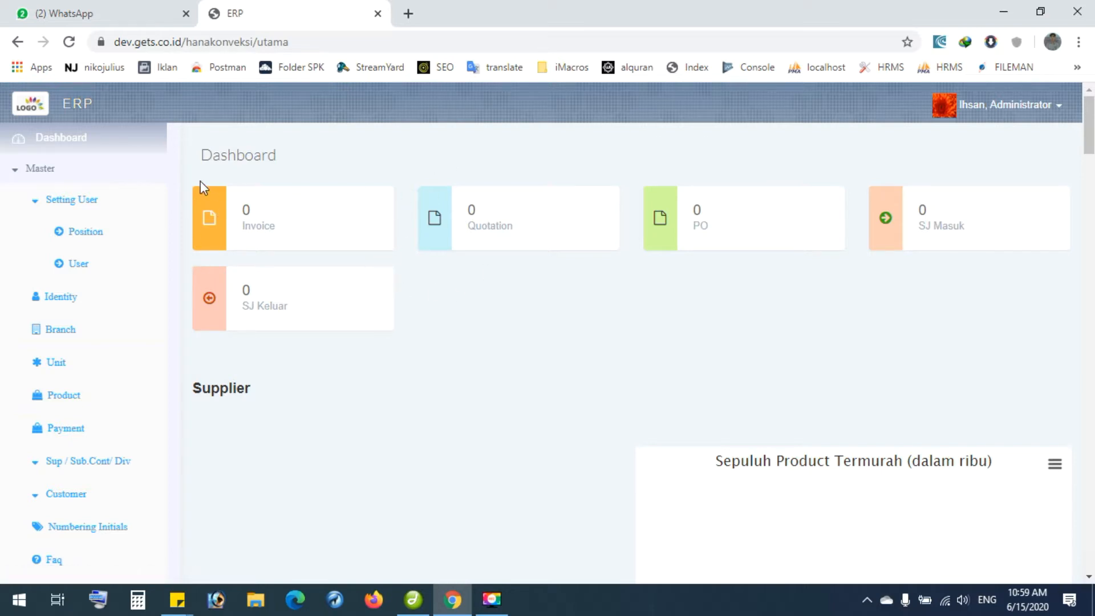
{"action": "left_click", "coordinate": [94, 234]}
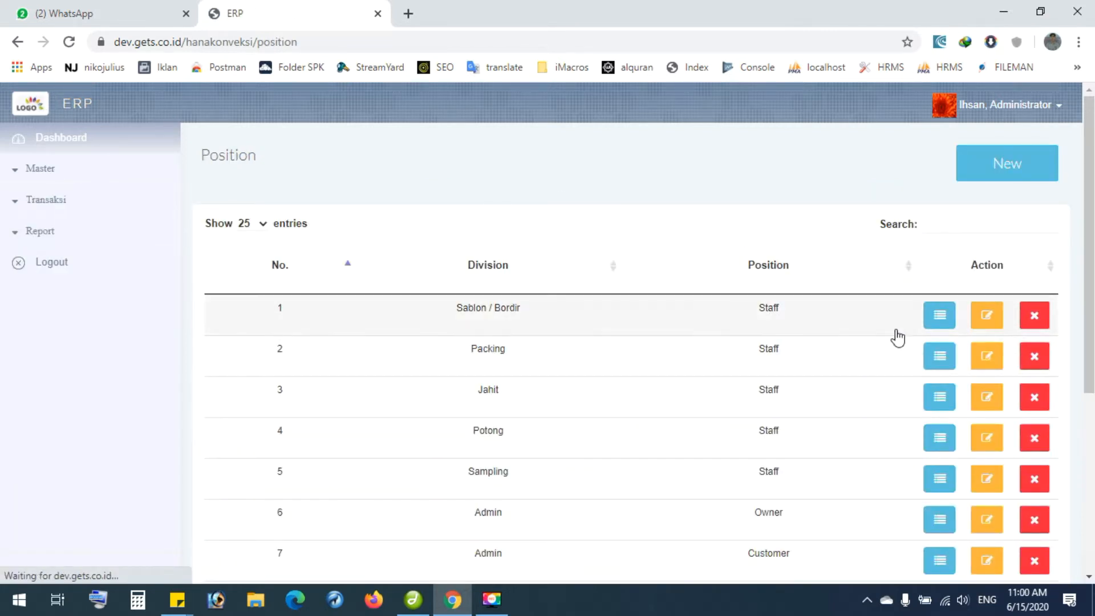
Open a blank new position form and look through its division options and the master data entries.
{"action": "left_click", "coordinate": [1002, 181]}
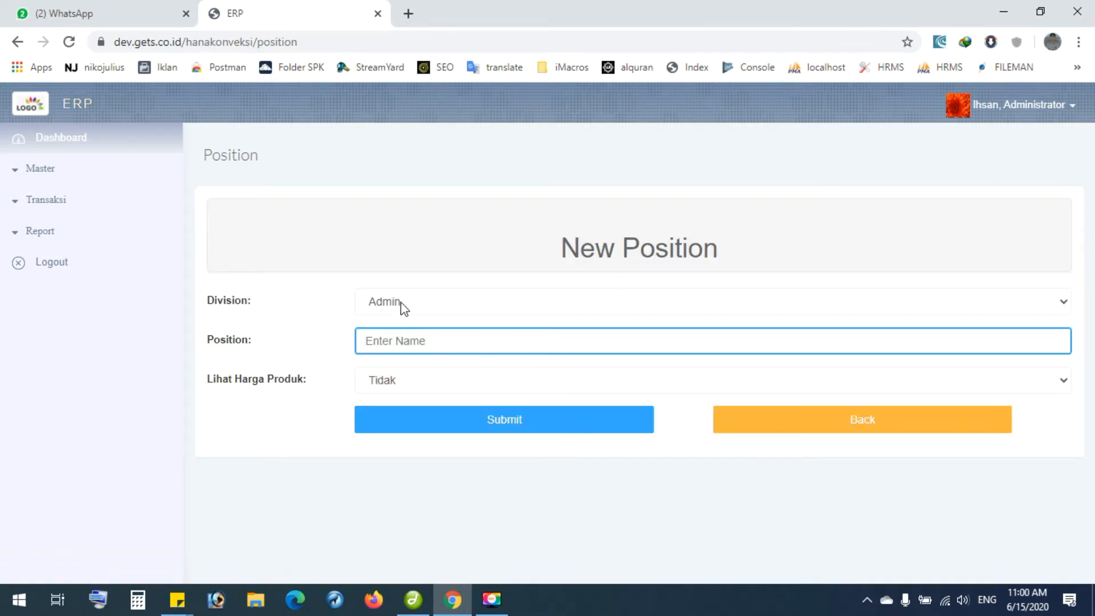
{"action": "left_click", "coordinate": [403, 309]}
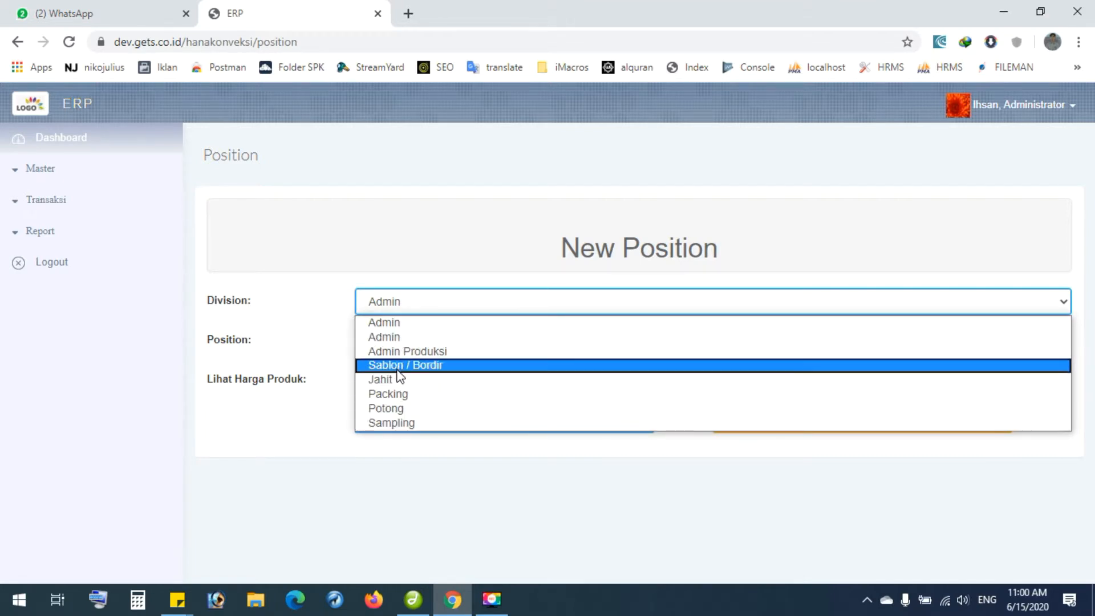
{"action": "left_click", "coordinate": [41, 170]}
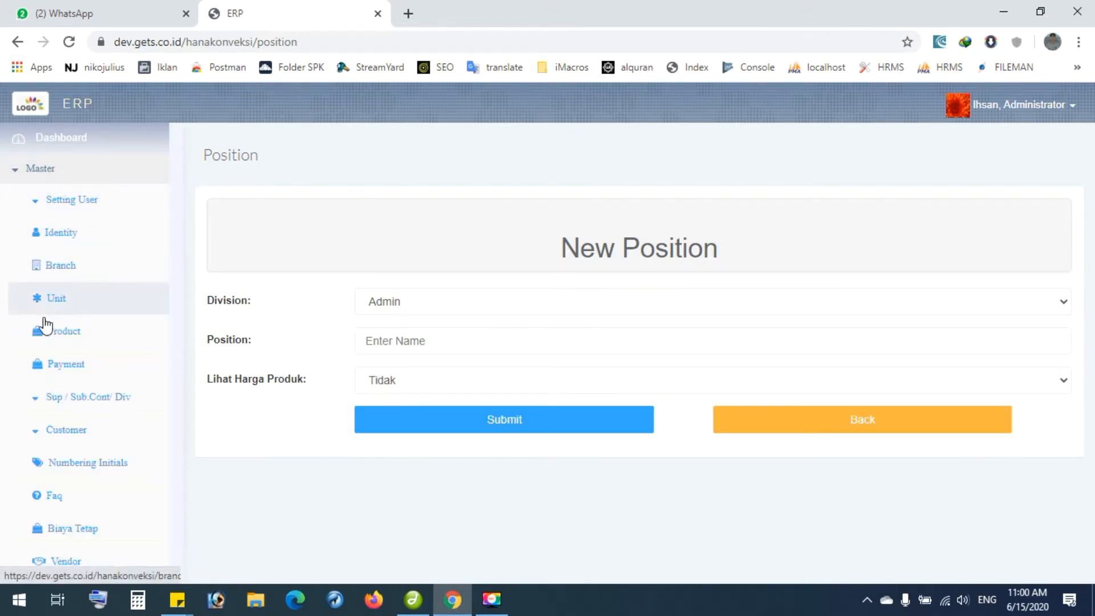
{"action": "scroll", "coordinate": [58, 359], "scroll_direction": "down", "scroll_amount": 10}
{"action": "left_click", "coordinate": [399, 303]}
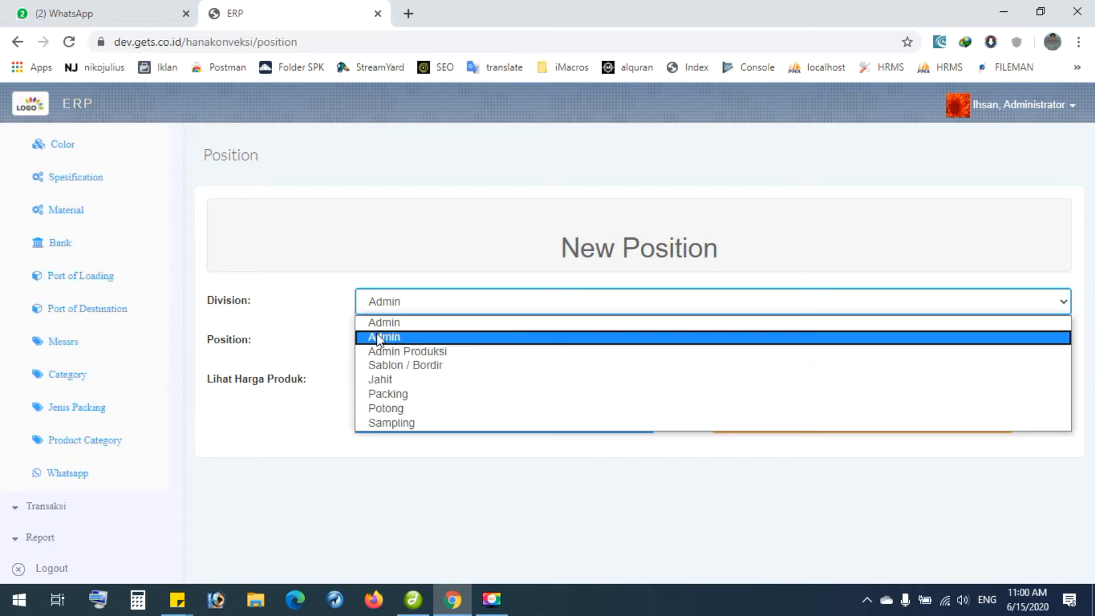
{"action": "left_click", "coordinate": [327, 246]}
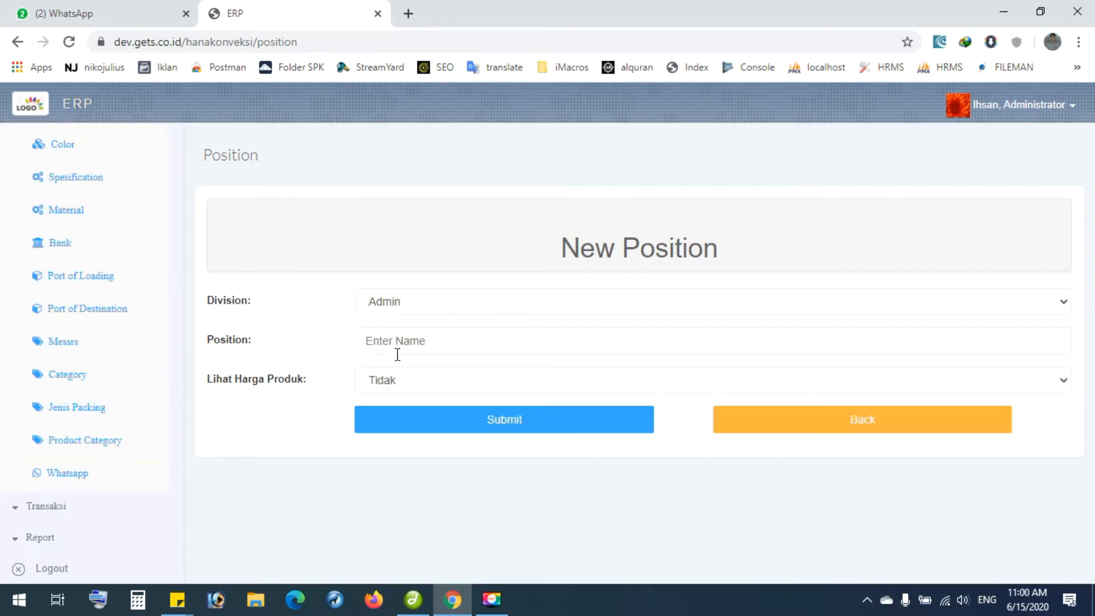
Set the new position's division to Jahit and its name to Penjahit.
{"action": "left_click", "coordinate": [415, 348]}
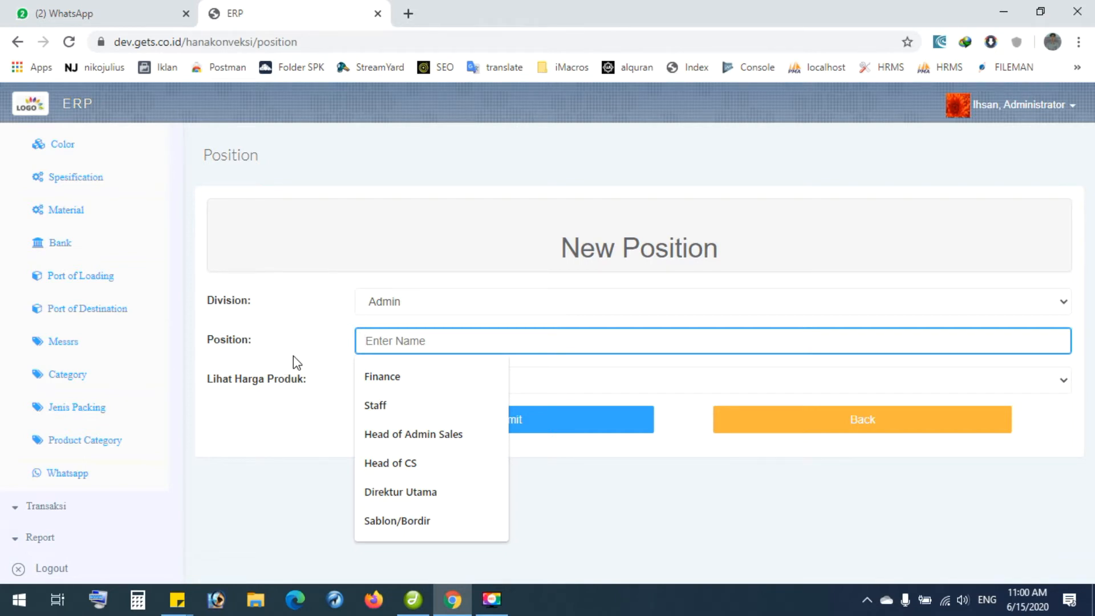
{"action": "left_click", "coordinate": [436, 342]}
{"action": "left_click", "coordinate": [427, 257]}
{"action": "left_click", "coordinate": [405, 303]}
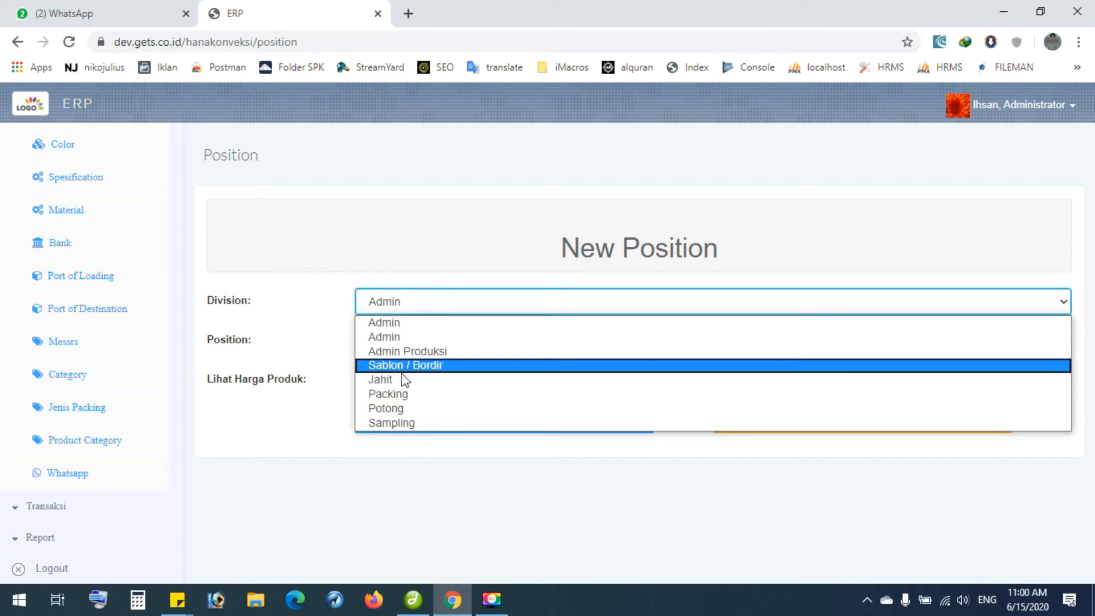
{"action": "left_click", "coordinate": [404, 380]}
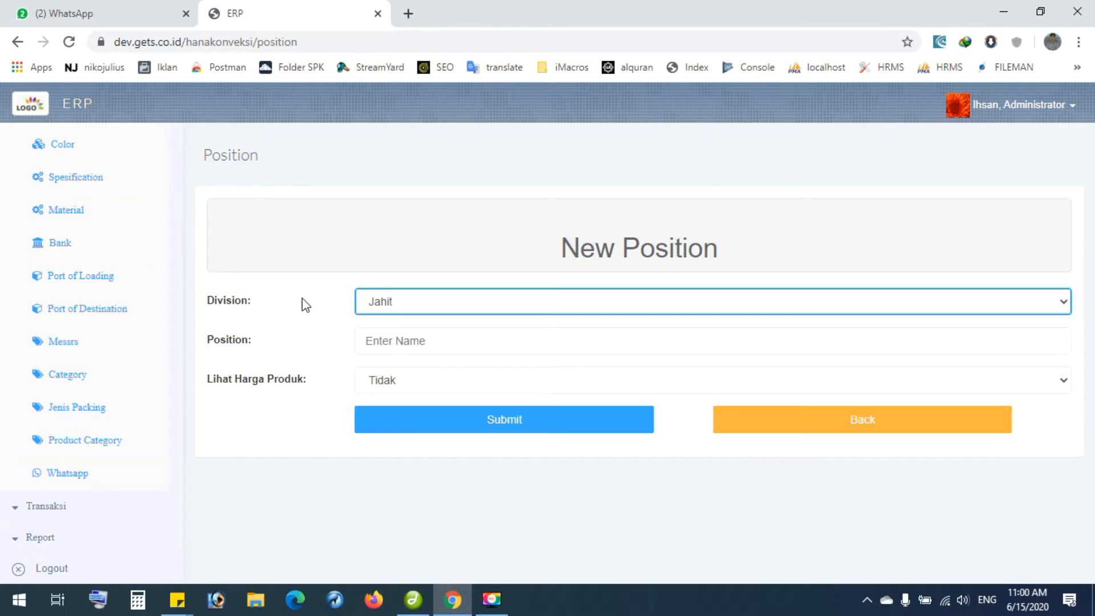
{"action": "left_click", "coordinate": [392, 344]}
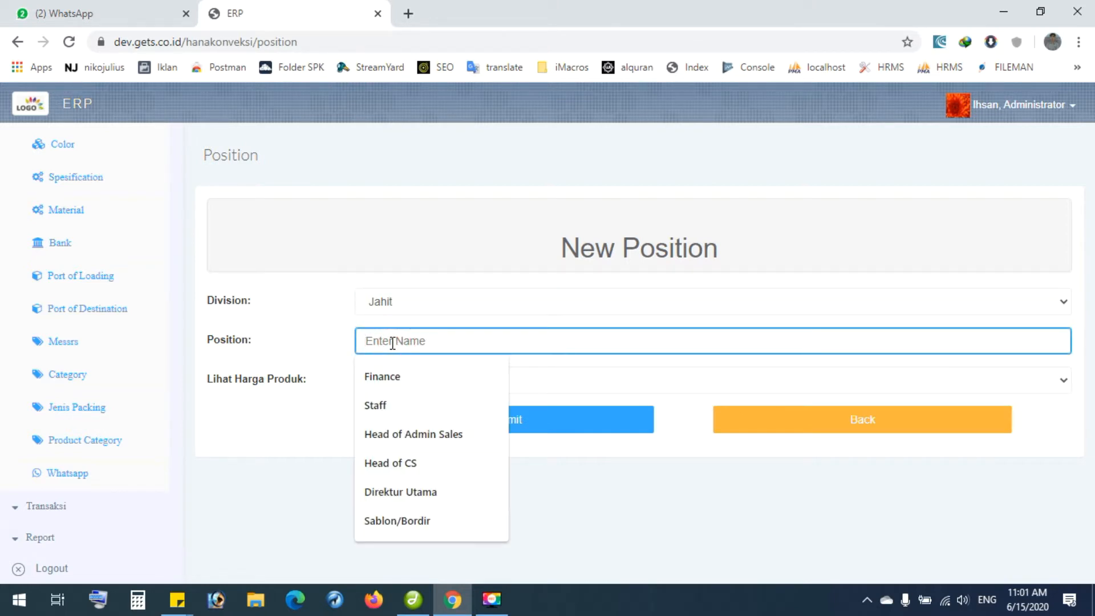
{"action": "type", "text": "Penjahit"}
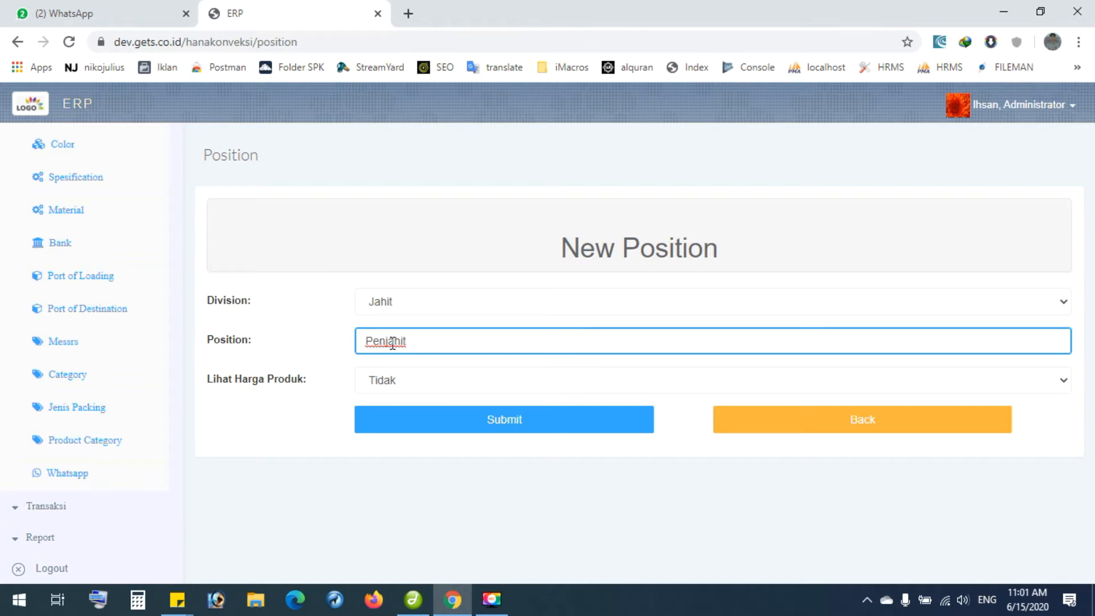
Change the new position's name to Admin.
{"action": "key", "text": "BackSpace"}
{"action": "key", "text": "BackSpace"}
{"action": "key", "text": "BackSpace"}
{"action": "key", "text": "BackSpace"}
{"action": "key", "text": "BackSpace"}
{"action": "type", "text": "A"}
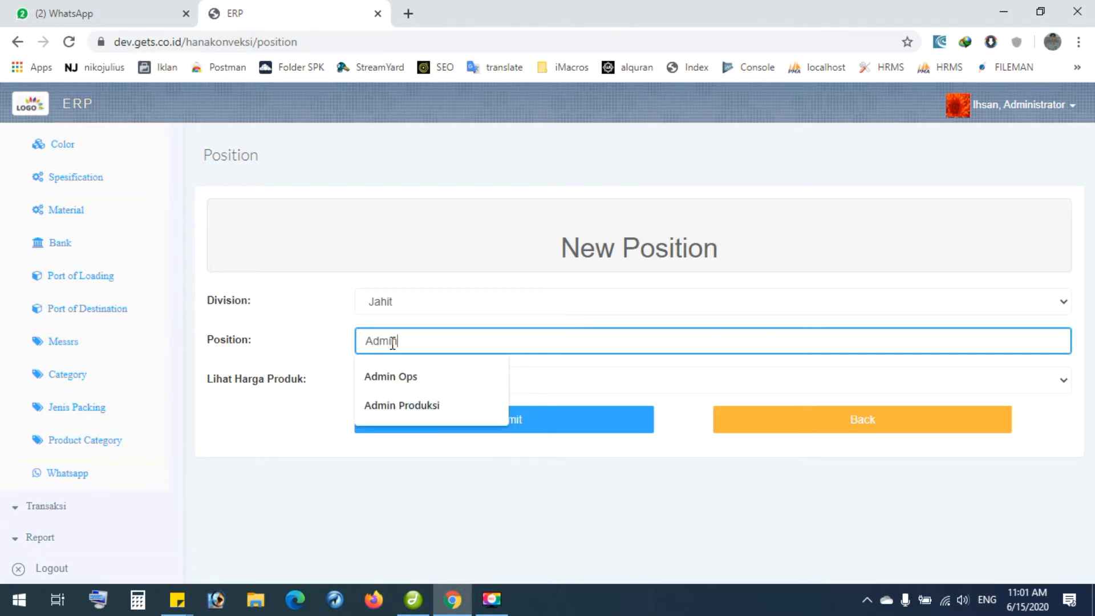
{"action": "type", "text": "dmin"}
{"action": "left_click", "coordinate": [404, 241]}
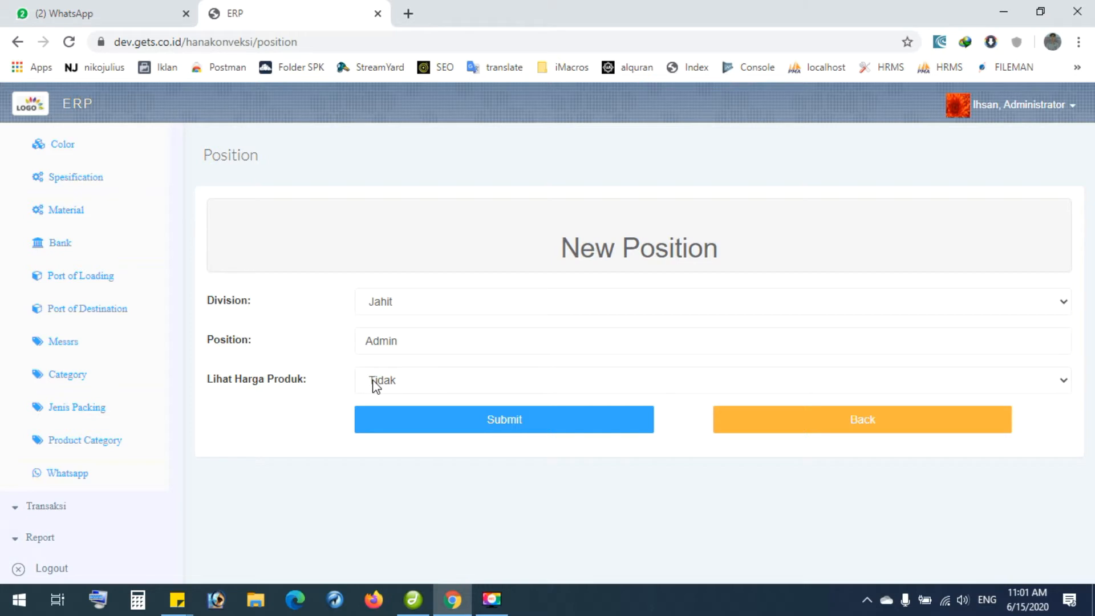
Rename the new position Penjahit with Lihat Harga Produk set to Ya, and leave the form without saving.
{"action": "double_click", "coordinate": [393, 342]}
{"action": "type", "text": "Penjahit"}
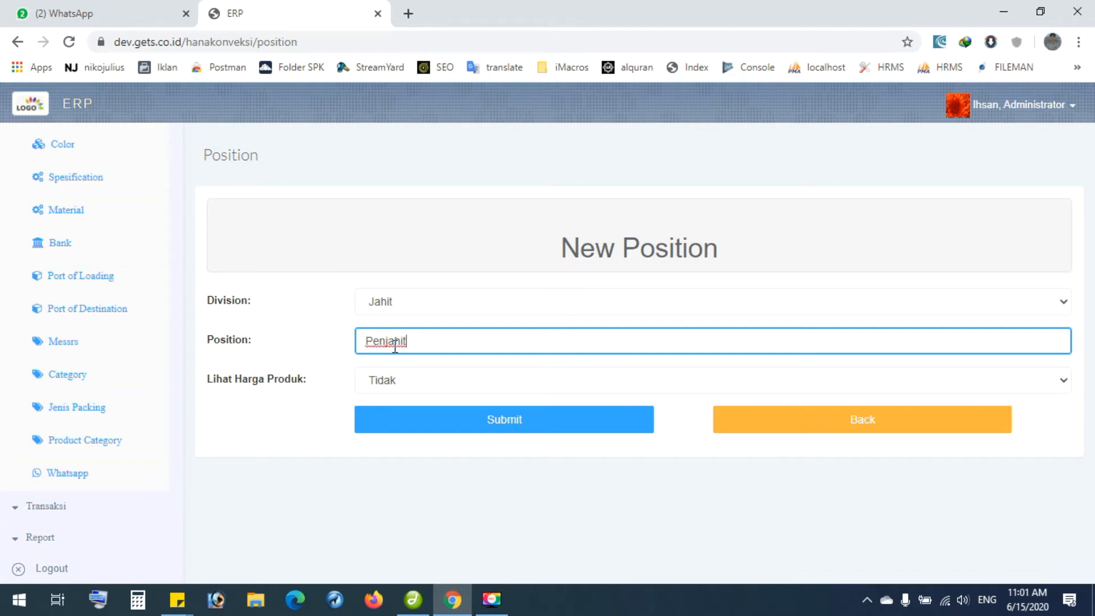
{"action": "left_click", "coordinate": [394, 378]}
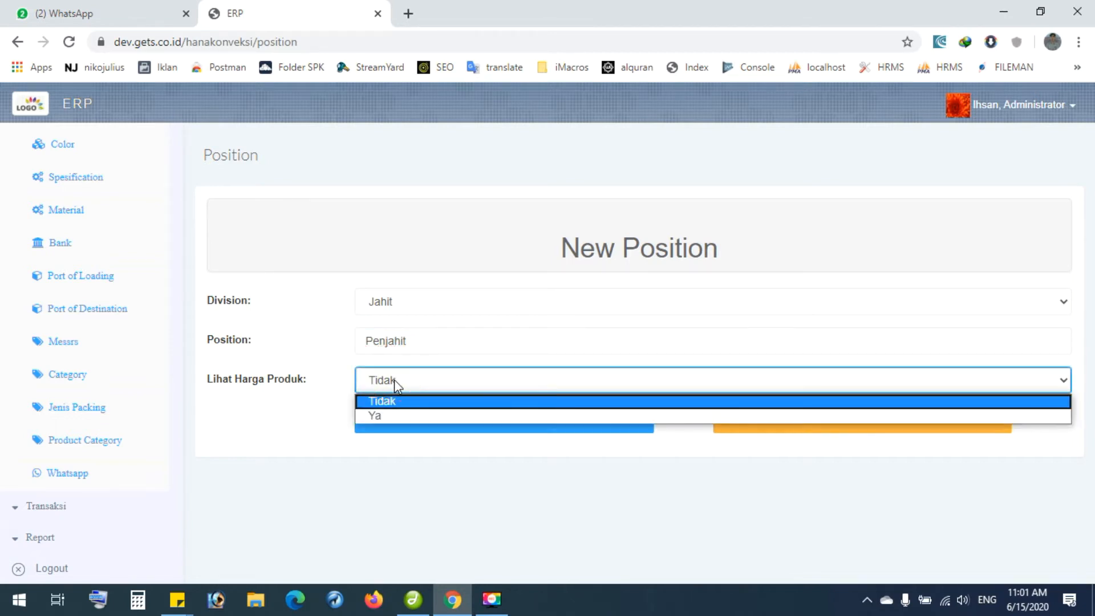
{"action": "left_click", "coordinate": [392, 415]}
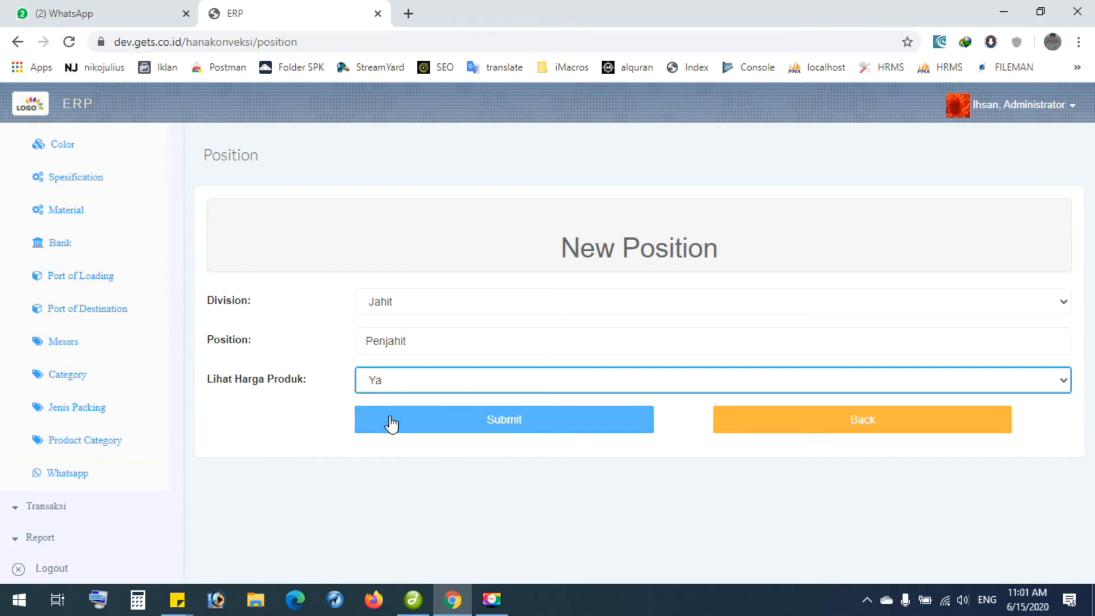
{"action": "left_click", "coordinate": [829, 425]}
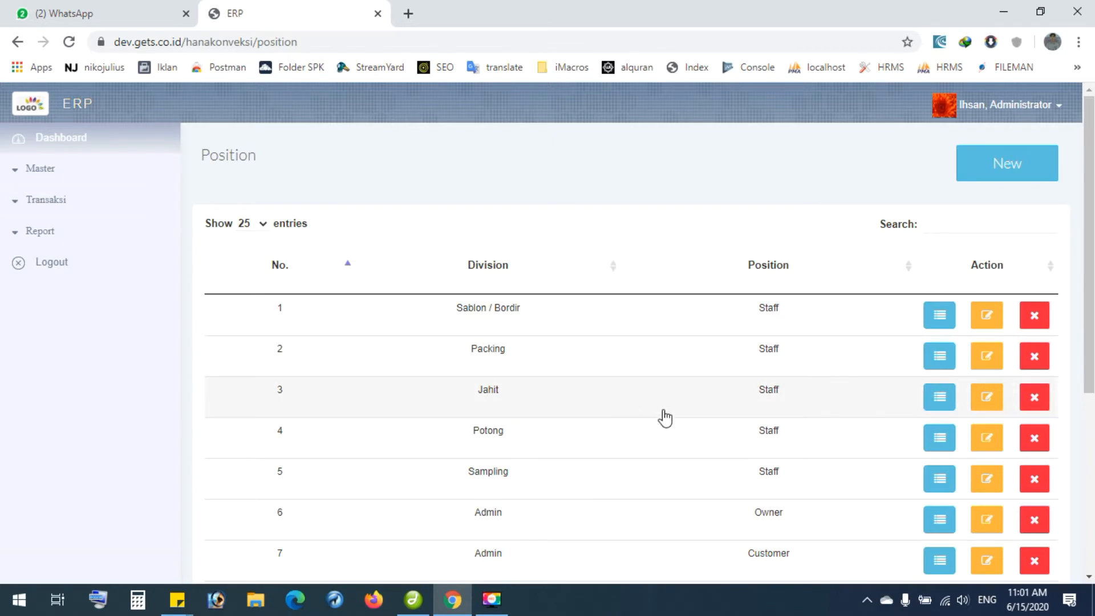
View the edit form of the Sablon / Bordir Staff position and return to the list without changes.
{"action": "scroll", "coordinate": [550, 403], "scroll_direction": "down", "scroll_amount": 1}
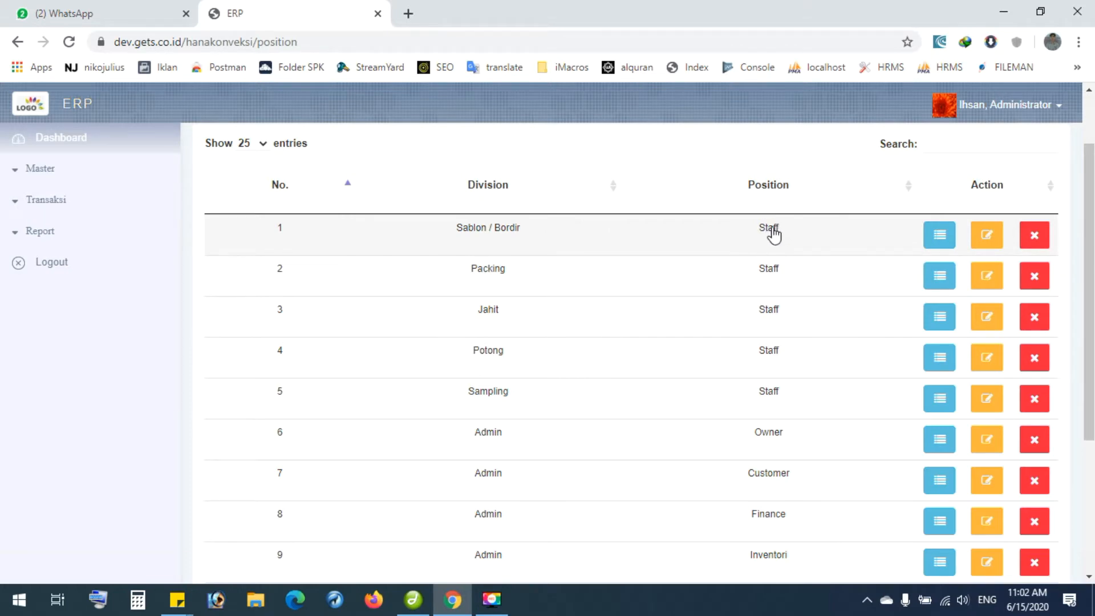
{"action": "left_click", "coordinate": [987, 234]}
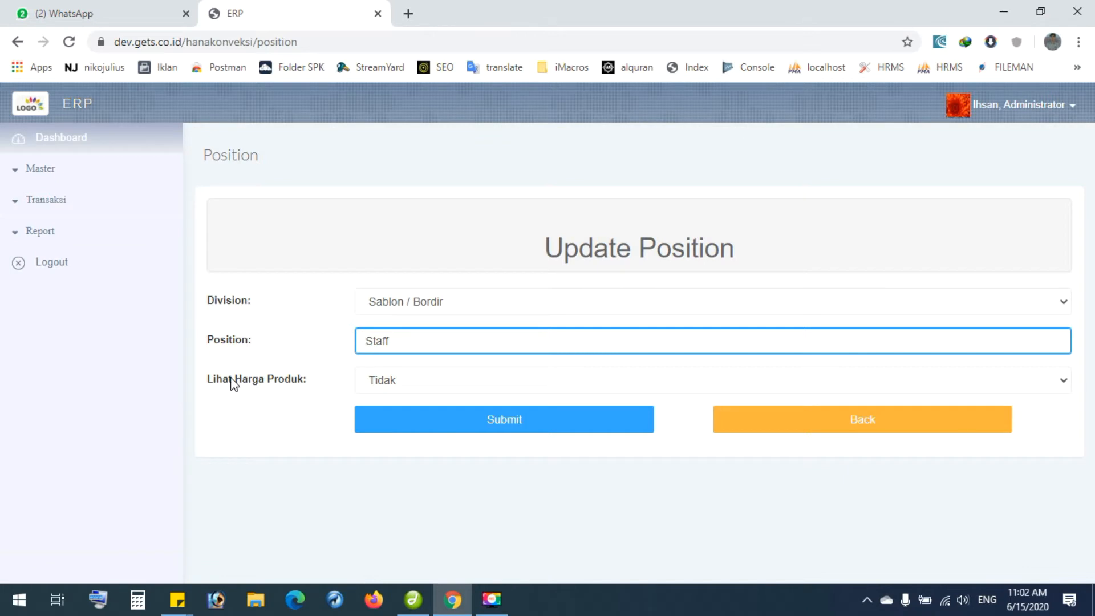
{"action": "left_click", "coordinate": [882, 417]}
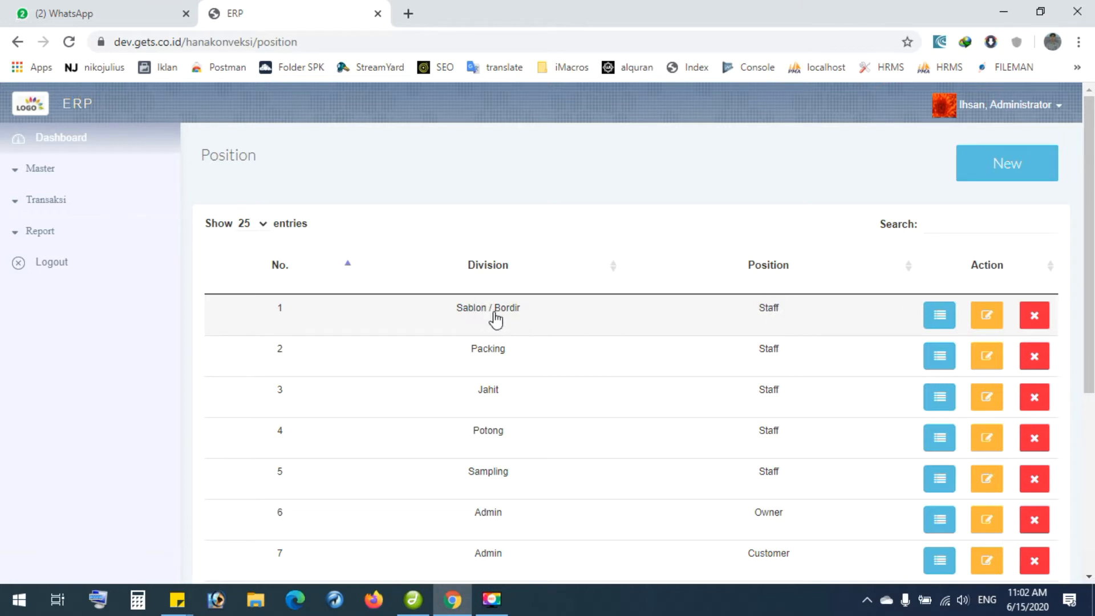
{"action": "left_click", "coordinate": [34, 171]}
{"action": "scroll", "coordinate": [63, 348], "scroll_direction": "down", "scroll_amount": 8}
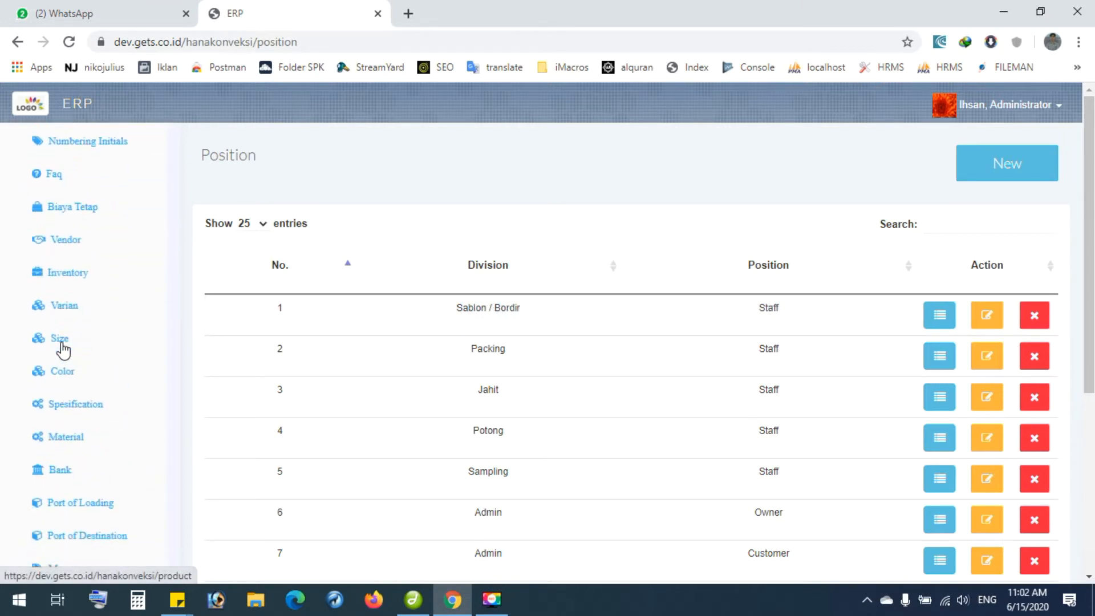
{"action": "scroll", "coordinate": [63, 349], "scroll_direction": "up", "scroll_amount": 8}
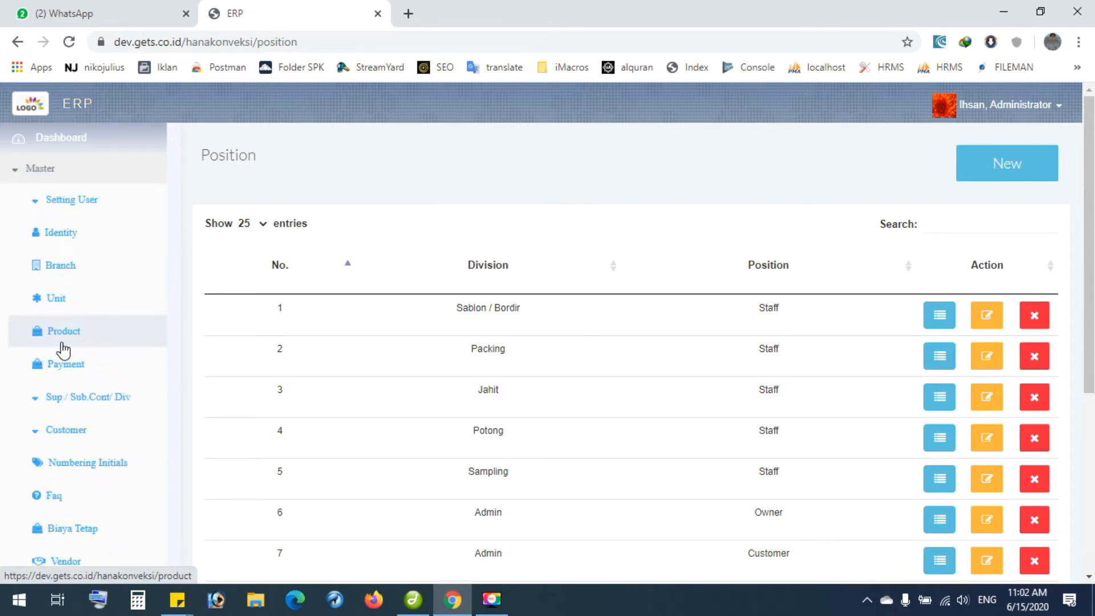
{"action": "left_click", "coordinate": [38, 173]}
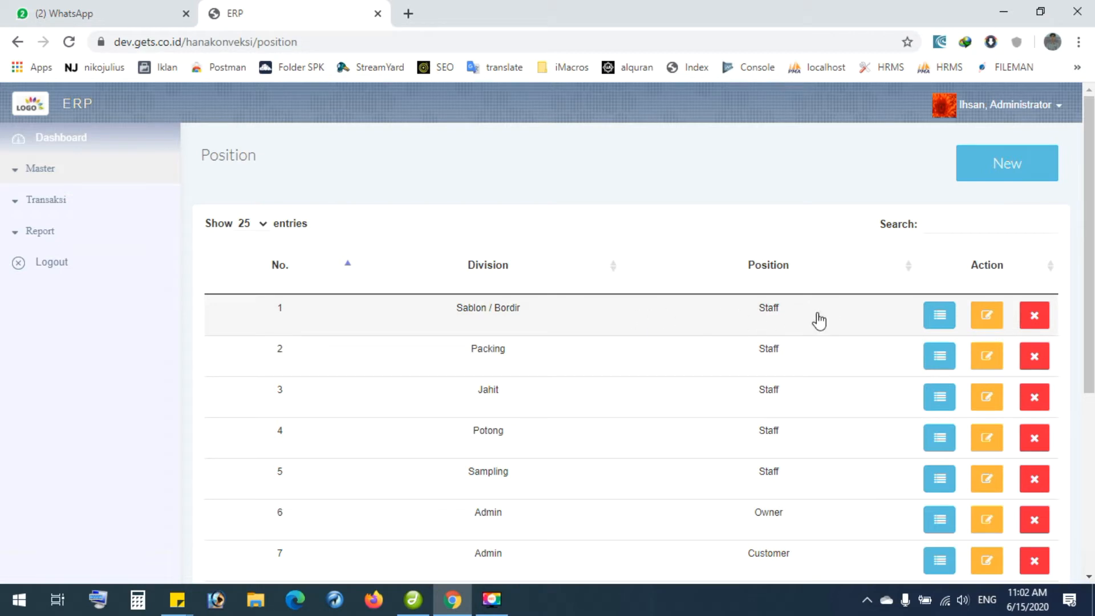
Open the menu access settings of the Sablon / Bordir Staff position and expand the Master and Setting User entries.
{"action": "left_click", "coordinate": [939, 315]}
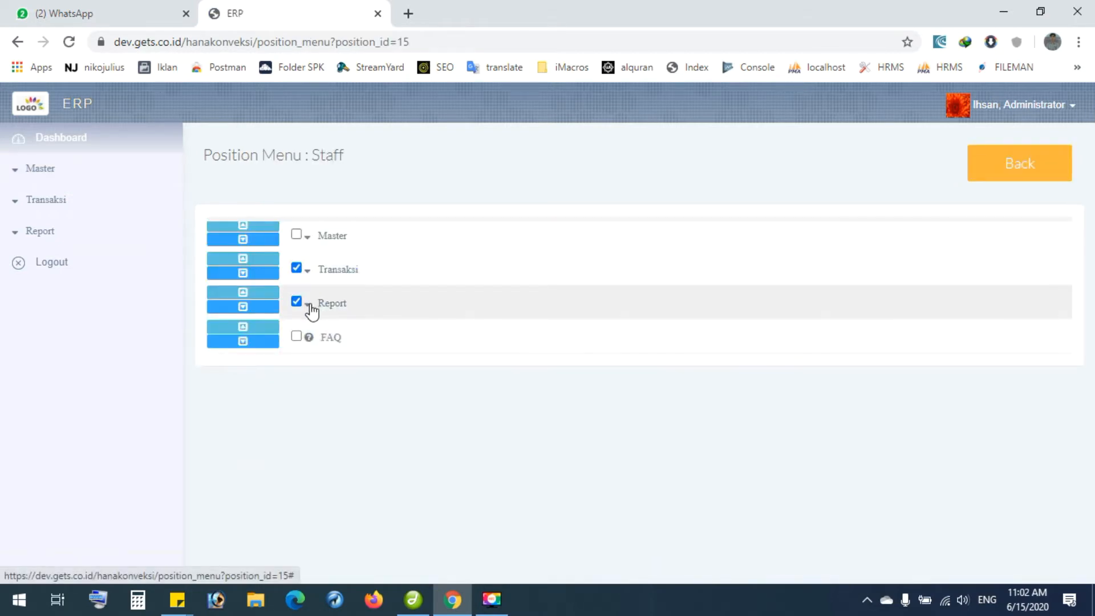
{"action": "left_click", "coordinate": [308, 242]}
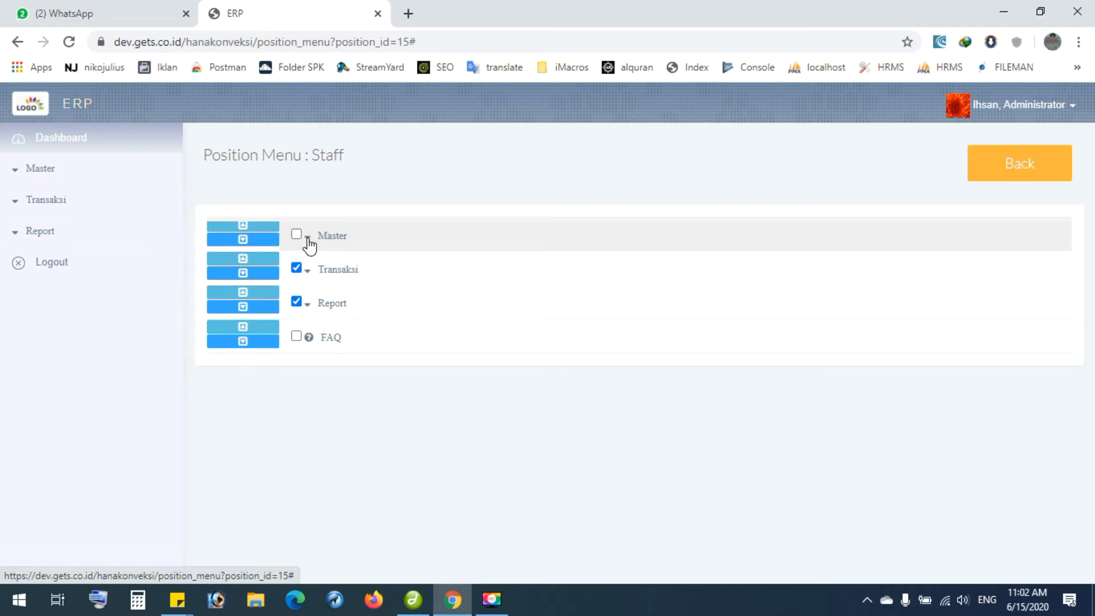
{"action": "left_click", "coordinate": [308, 238]}
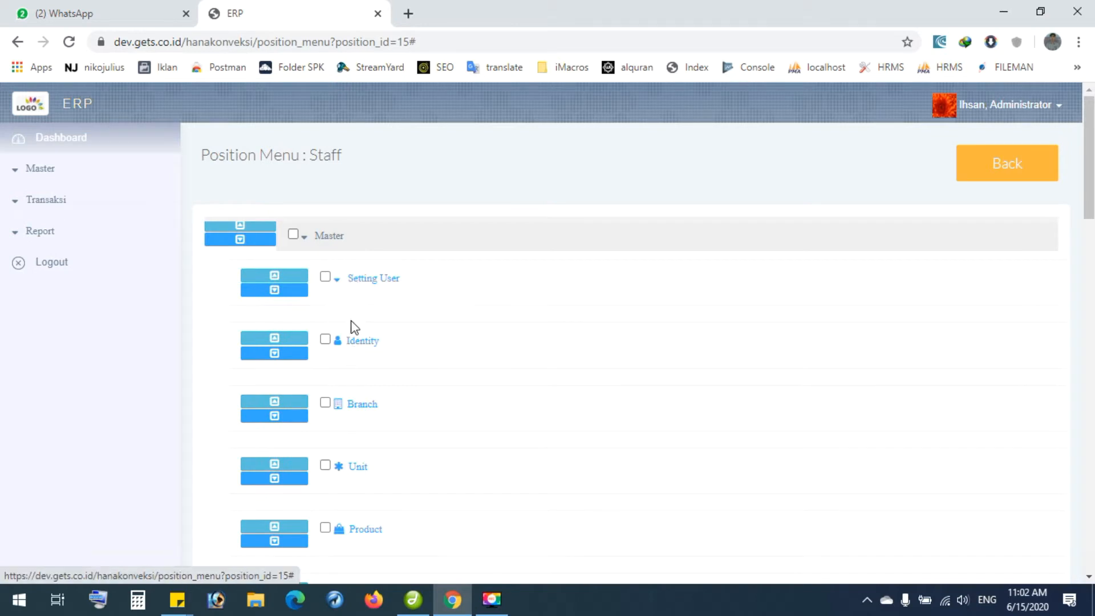
{"action": "scroll", "coordinate": [351, 371], "scroll_direction": "down", "scroll_amount": 3}
{"action": "scroll", "coordinate": [351, 373], "scroll_direction": "up", "scroll_amount": 3}
{"action": "left_click", "coordinate": [338, 282]}
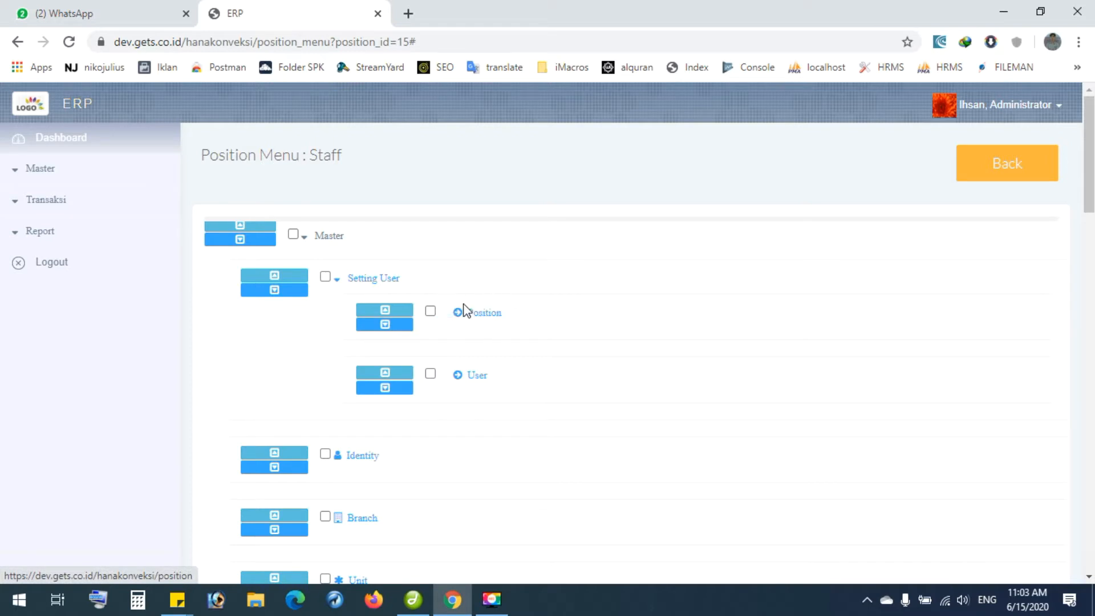
Grant the Staff position access to Position and its parent entries Setting User and Master.
{"action": "left_click", "coordinate": [430, 312]}
{"action": "left_click", "coordinate": [325, 277]}
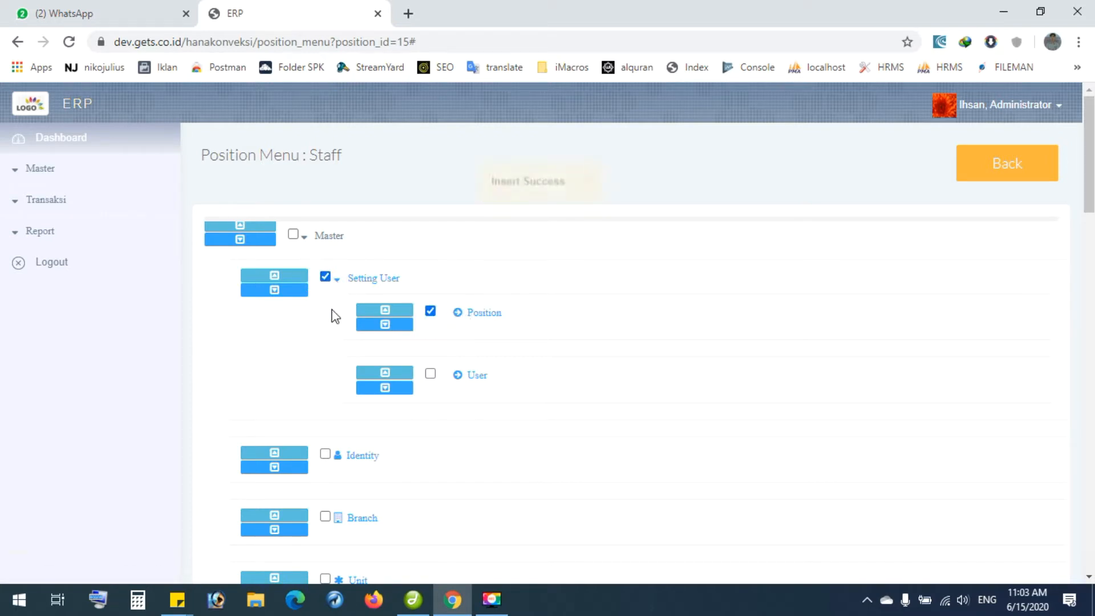
{"action": "left_click", "coordinate": [293, 234]}
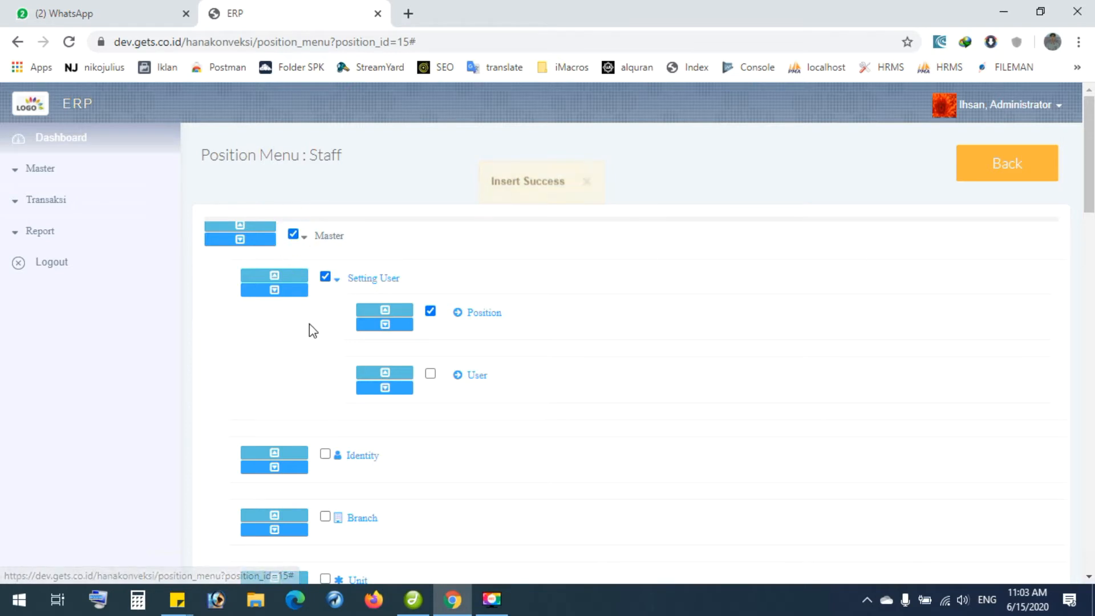
Remove the Staff position's access to Setting User and Master, and grant both again.
{"action": "left_click", "coordinate": [325, 277]}
{"action": "left_click", "coordinate": [293, 234]}
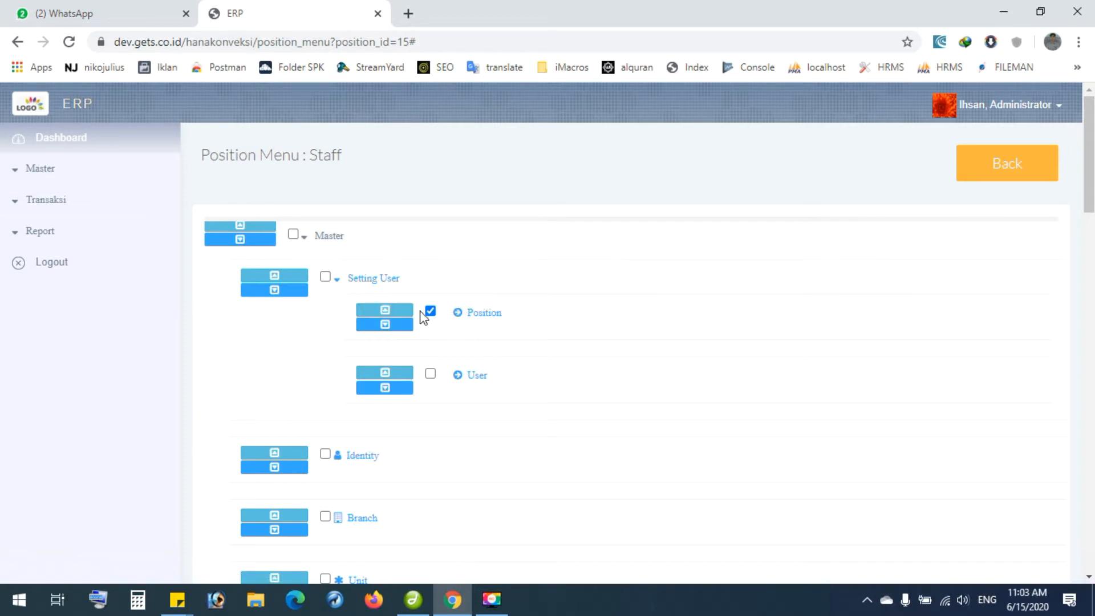
{"action": "left_click", "coordinate": [325, 278]}
{"action": "left_click", "coordinate": [293, 234]}
Revoke the Staff position's access to Master, Setting User and Position.
{"action": "left_click", "coordinate": [293, 234]}
{"action": "left_click", "coordinate": [325, 277]}
{"action": "left_click", "coordinate": [430, 312]}
{"action": "left_click", "coordinate": [431, 314]}
{"action": "left_click", "coordinate": [430, 312]}
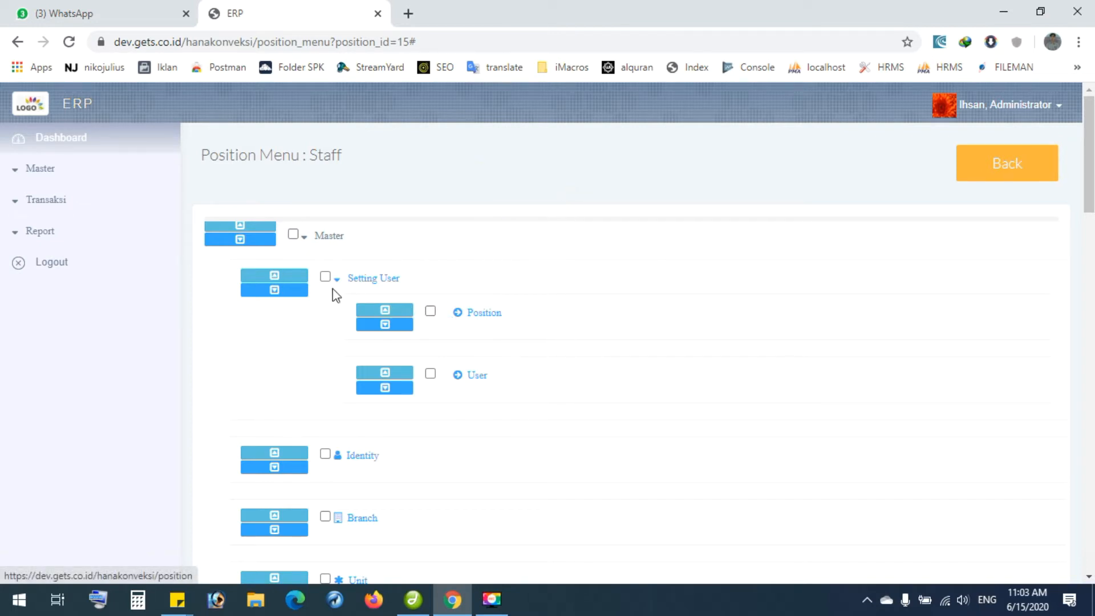
Expand the Transaksi entry in the Staff position's menu access and look through its sub-entries.
{"action": "scroll", "coordinate": [716, 306], "scroll_direction": "down", "scroll_amount": 20}
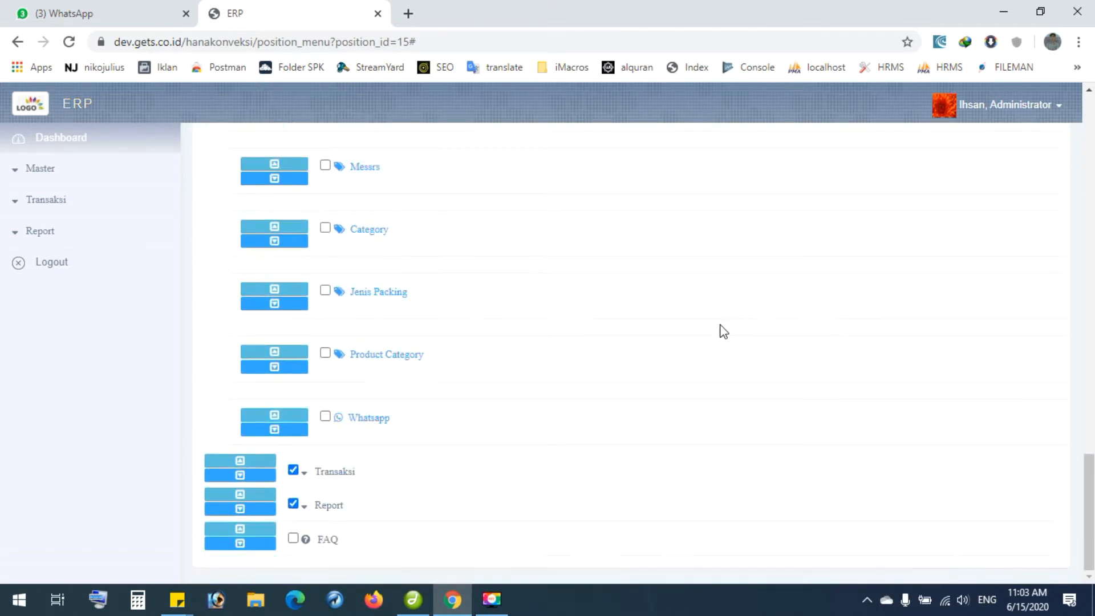
{"action": "left_click", "coordinate": [332, 473]}
{"action": "scroll", "coordinate": [330, 480], "scroll_direction": "down", "scroll_amount": 8}
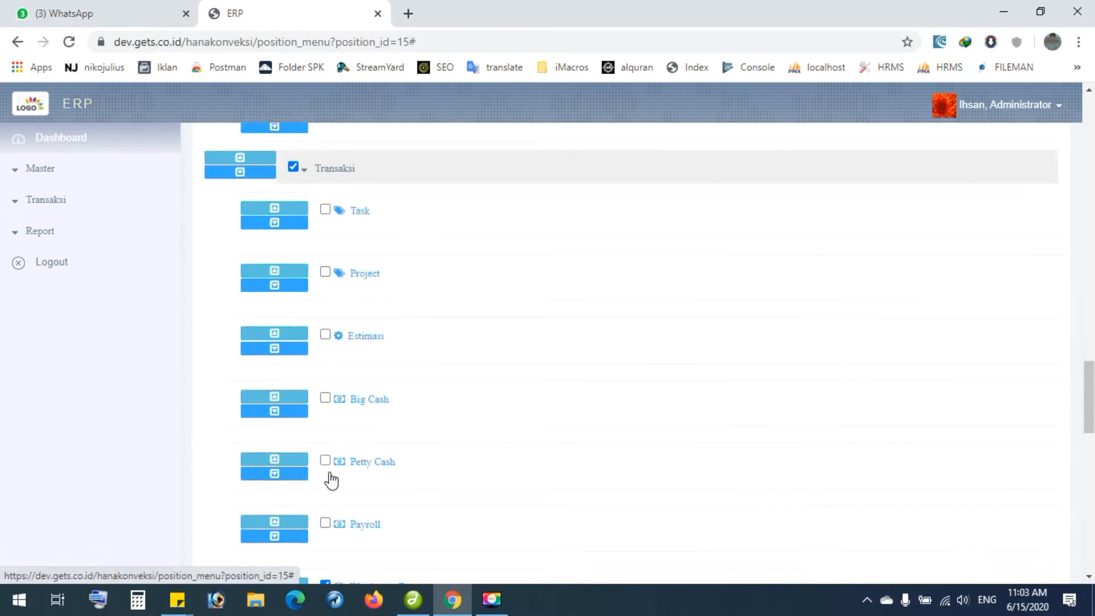
Expand Division under Transaksi in the Staff position's menu access and review its sub-entries and the remaining Transaksi entries.
{"action": "scroll", "coordinate": [331, 480], "scroll_direction": "down", "scroll_amount": 3}
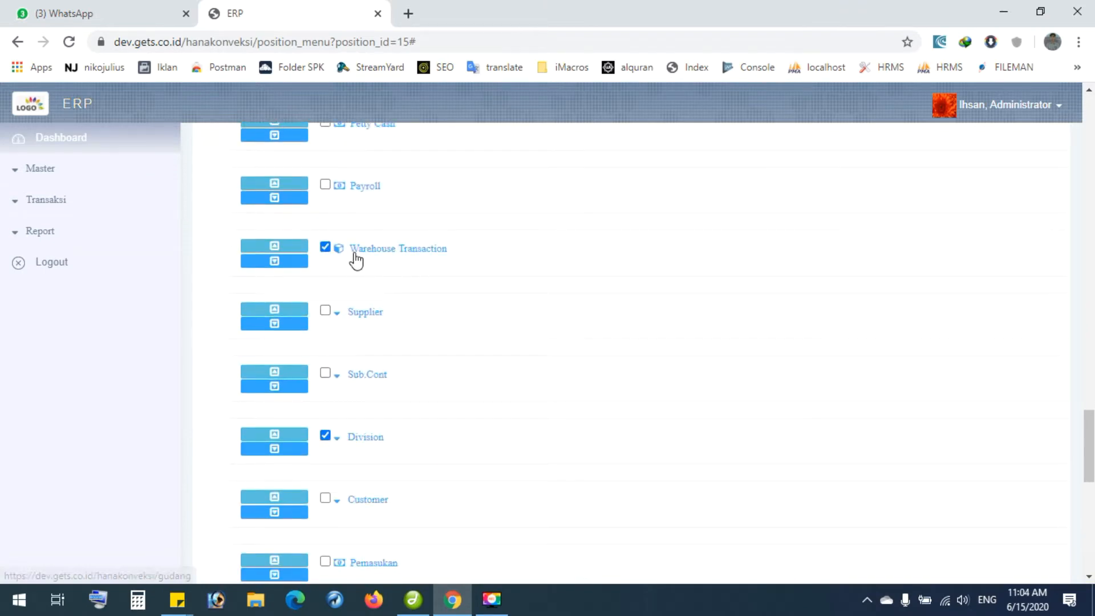
{"action": "scroll", "coordinate": [380, 340], "scroll_direction": "down", "scroll_amount": 1}
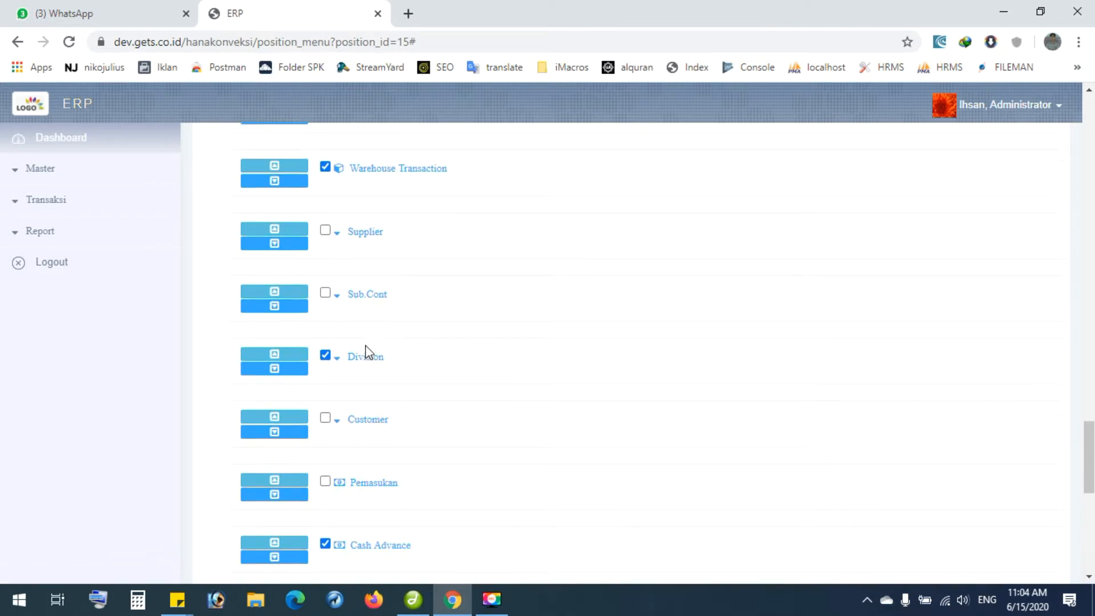
{"action": "left_click", "coordinate": [351, 359]}
{"action": "scroll", "coordinate": [349, 365], "scroll_direction": "down", "scroll_amount": 2}
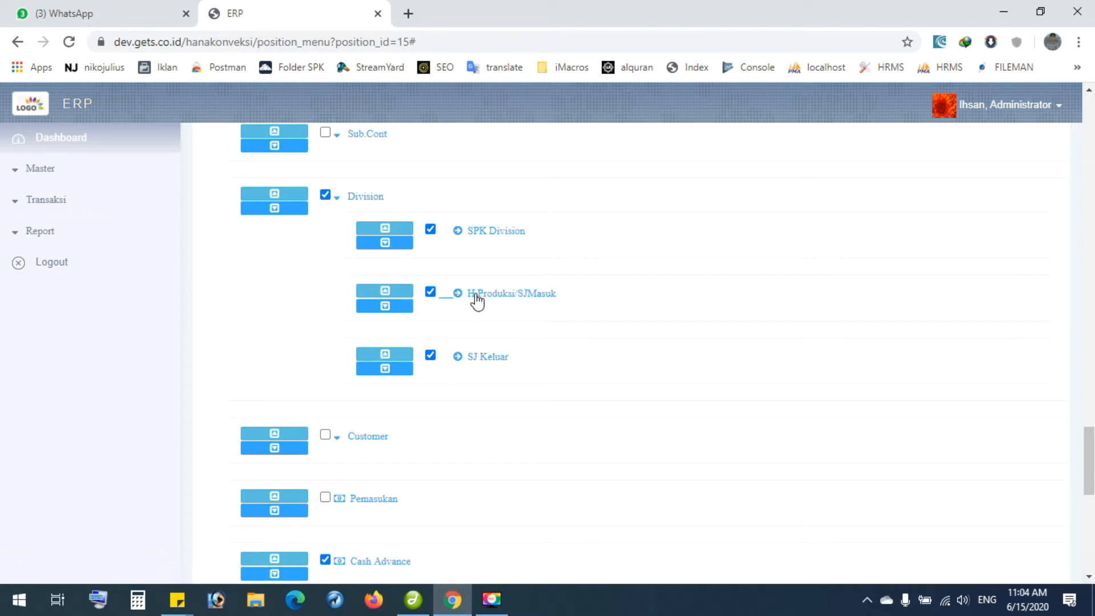
{"action": "scroll", "coordinate": [464, 330], "scroll_direction": "down", "scroll_amount": 1}
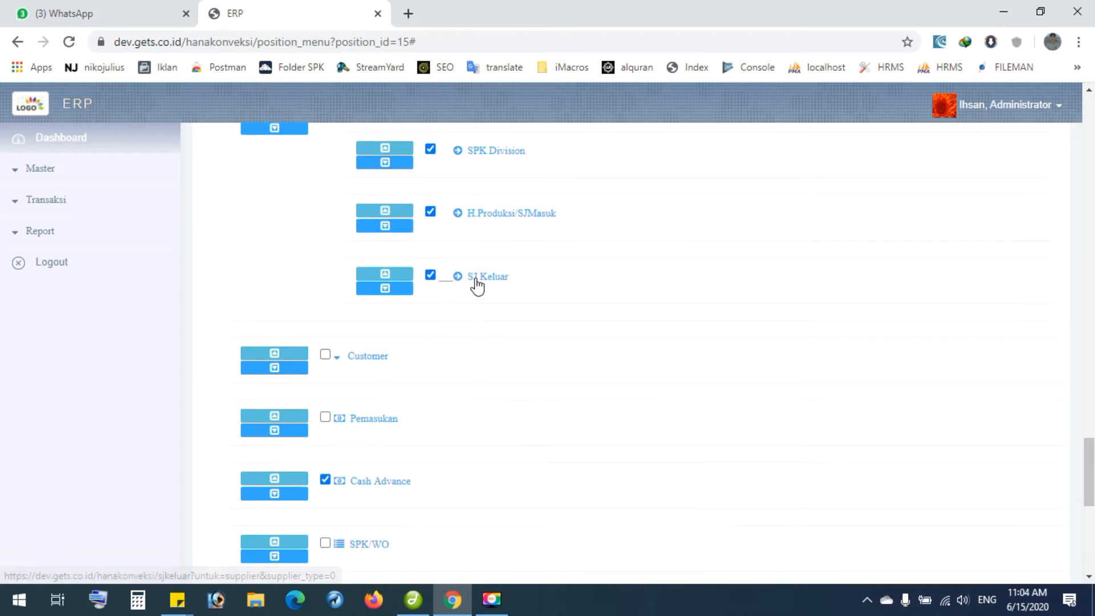
{"action": "scroll", "coordinate": [456, 291], "scroll_direction": "down", "scroll_amount": 2}
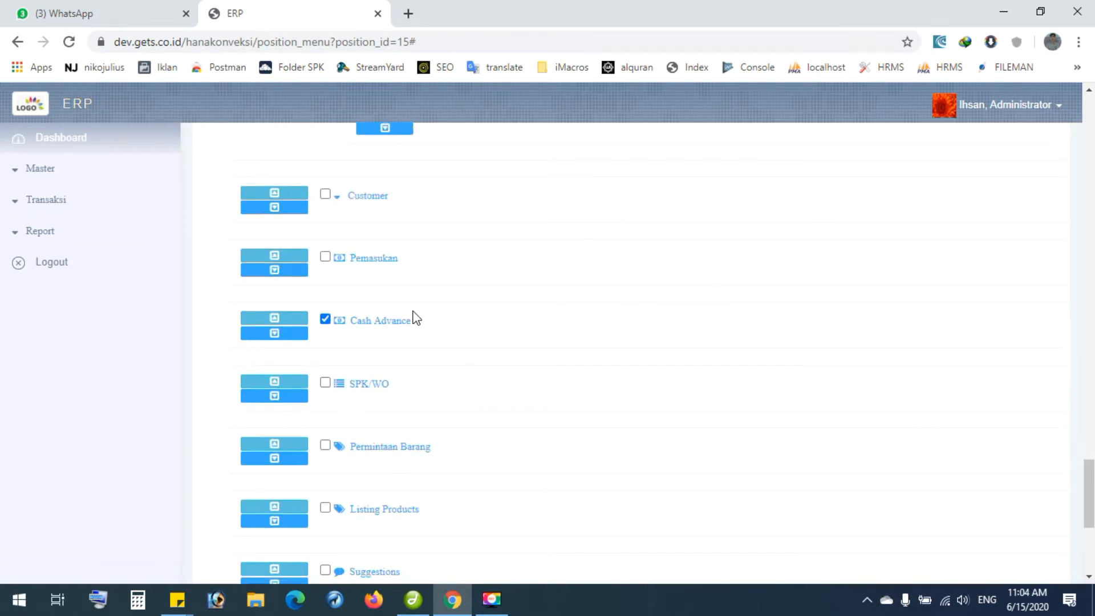
{"action": "scroll", "coordinate": [416, 315], "scroll_direction": "down", "scroll_amount": 1}
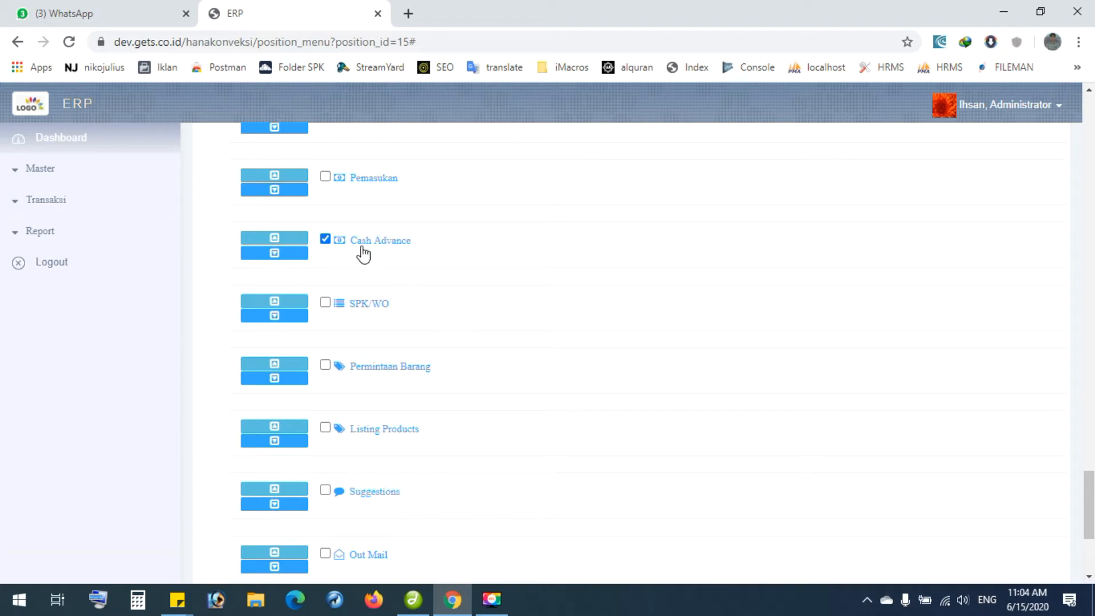
{"action": "scroll", "coordinate": [460, 318], "scroll_direction": "down", "scroll_amount": 4}
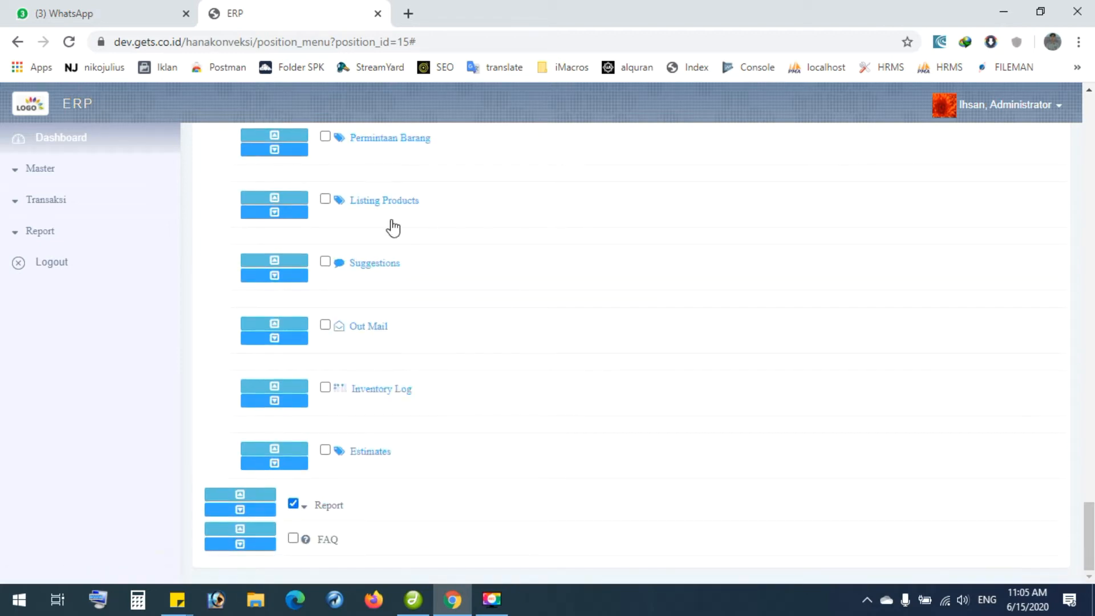
Expand Report and its Division entry in the Staff position's menu access and examine which report entries are granted.
{"action": "left_click", "coordinate": [317, 512]}
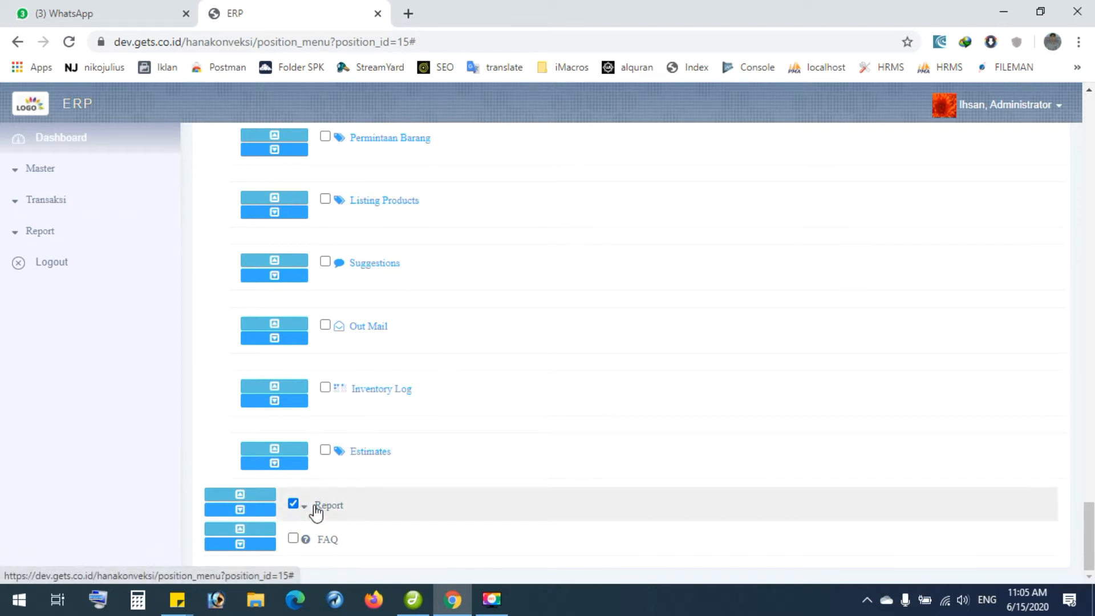
{"action": "scroll", "coordinate": [410, 472], "scroll_direction": "down", "scroll_amount": 5}
{"action": "scroll", "coordinate": [414, 473], "scroll_direction": "down", "scroll_amount": 3}
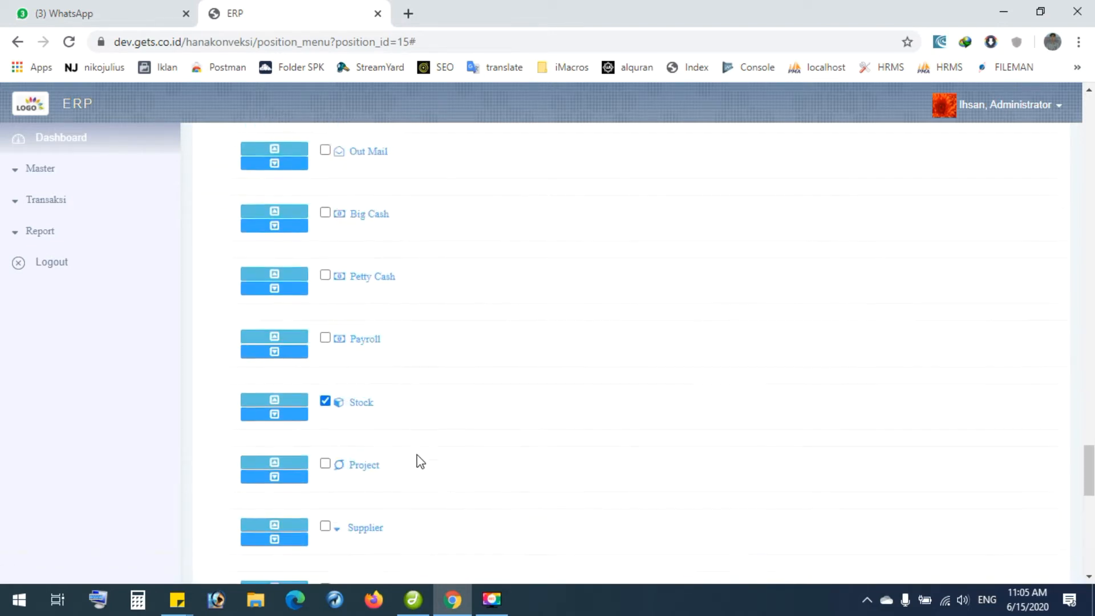
{"action": "scroll", "coordinate": [372, 391], "scroll_direction": "down", "scroll_amount": 4}
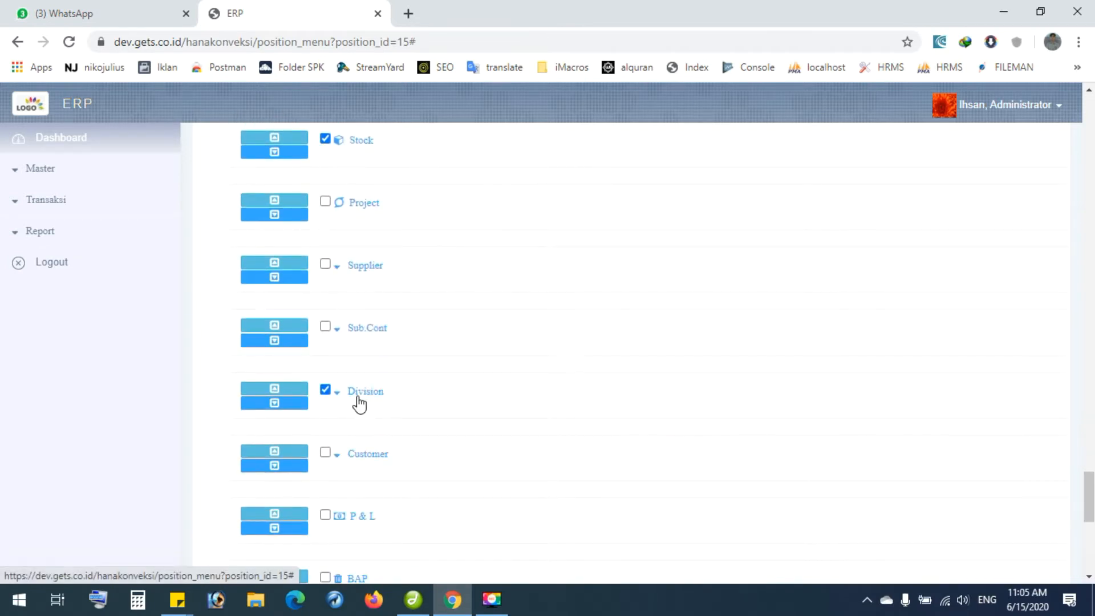
{"action": "left_click", "coordinate": [358, 394]}
{"action": "scroll", "coordinate": [387, 400], "scroll_direction": "down", "scroll_amount": 2}
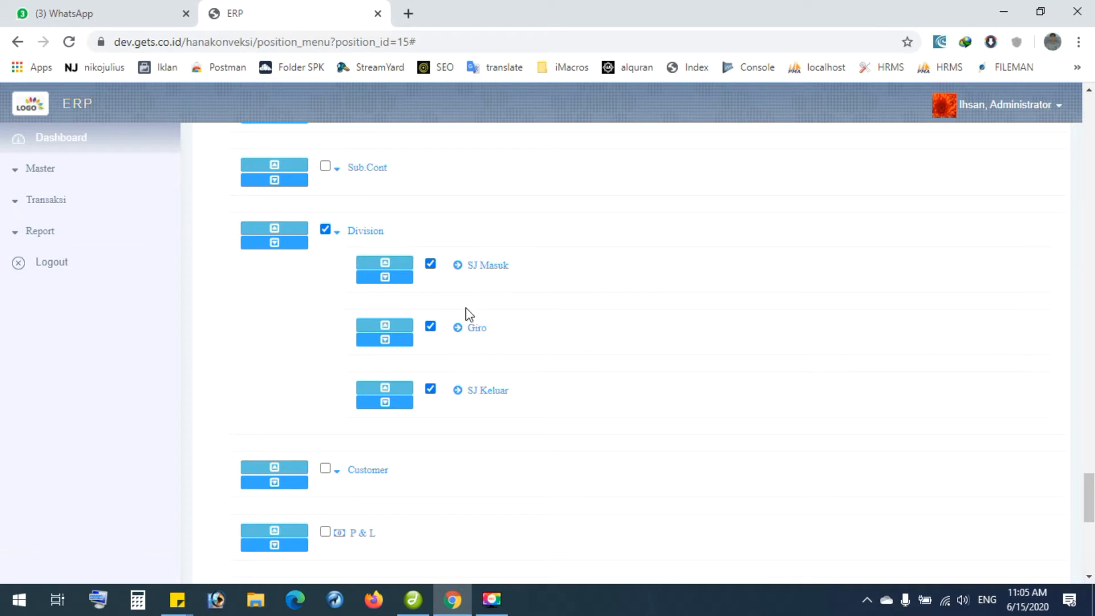
{"action": "scroll", "coordinate": [509, 310], "scroll_direction": "down", "scroll_amount": 7}
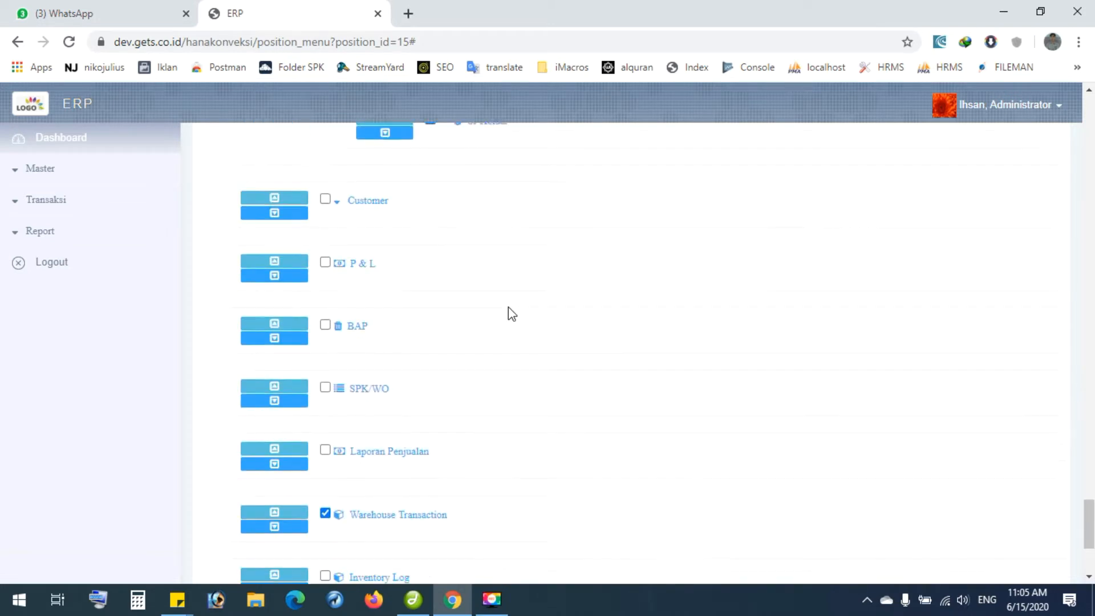
{"action": "scroll", "coordinate": [477, 335], "scroll_direction": "down", "scroll_amount": 1}
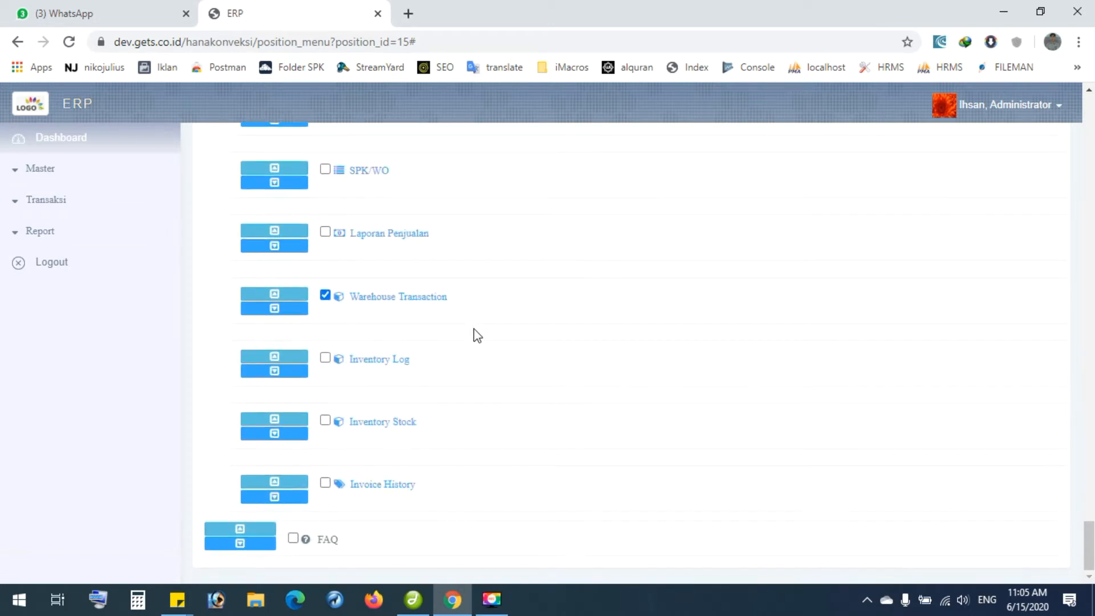
Leave the Staff position's menu access and return to the Position list.
{"action": "scroll", "coordinate": [477, 336], "scroll_direction": "up", "scroll_amount": 20}
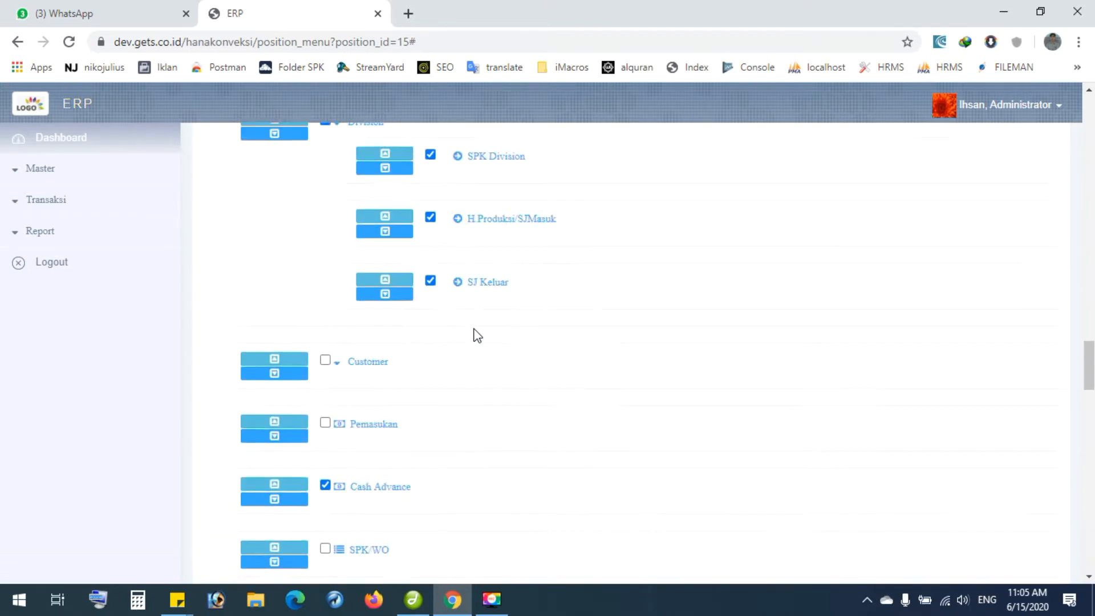
{"action": "scroll", "coordinate": [477, 335], "scroll_direction": "up", "scroll_amount": 20}
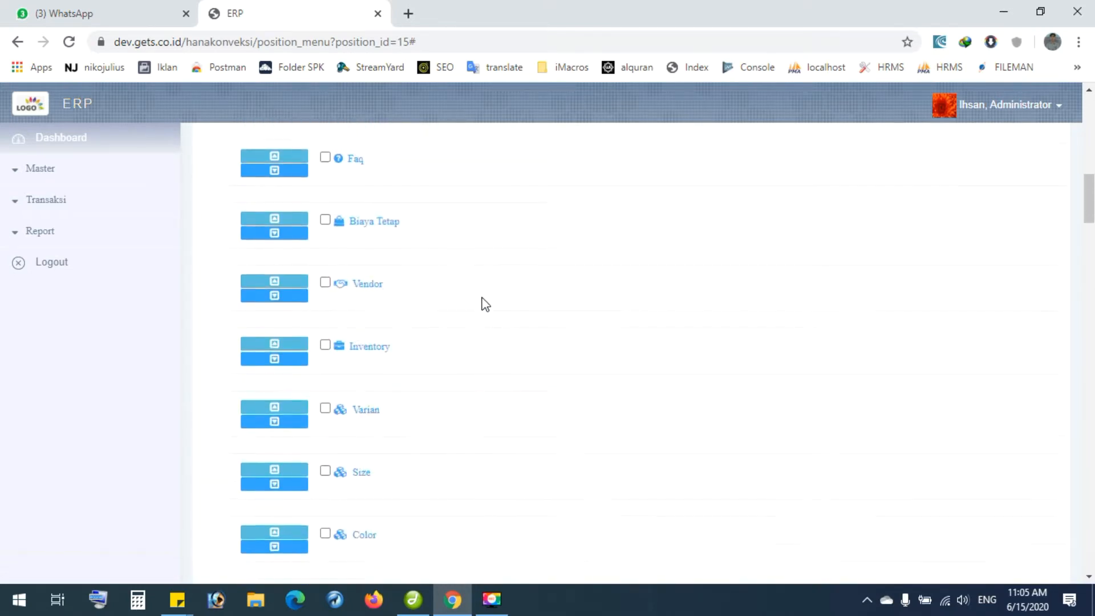
{"action": "scroll", "coordinate": [485, 304], "scroll_direction": "up", "scroll_amount": 3}
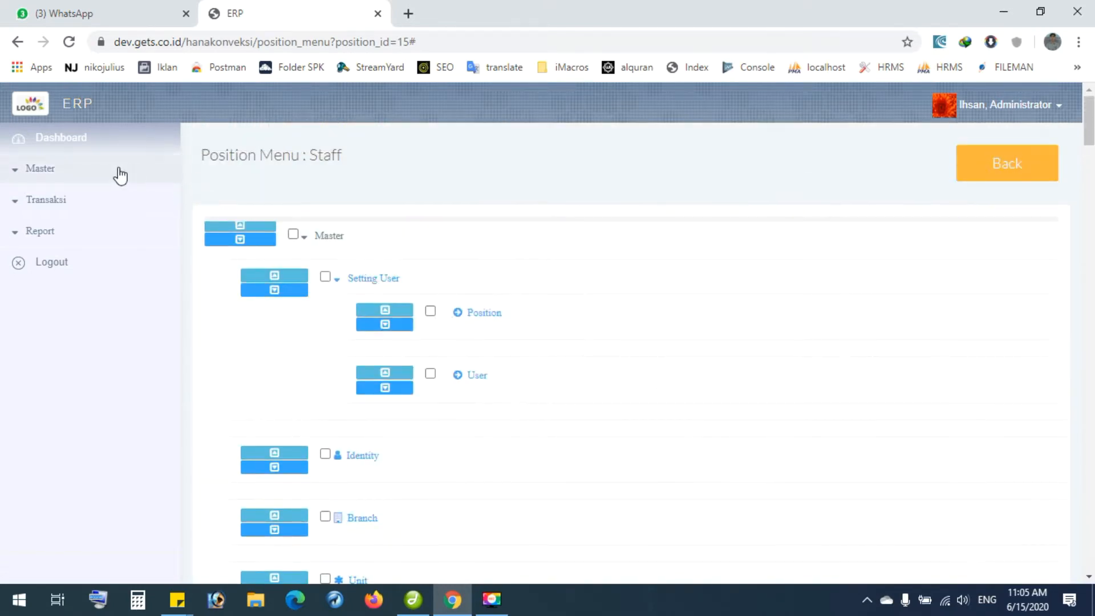
{"action": "left_click", "coordinate": [993, 170]}
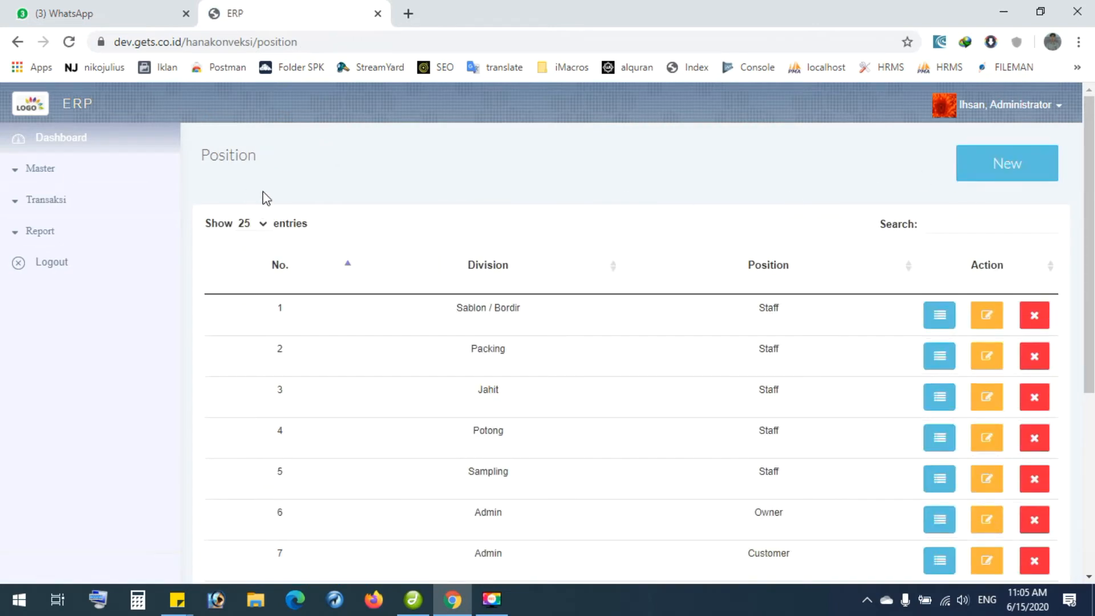
Go to the User list under Master's Setting User and open the MD user's record for editing.
{"action": "left_click", "coordinate": [49, 171]}
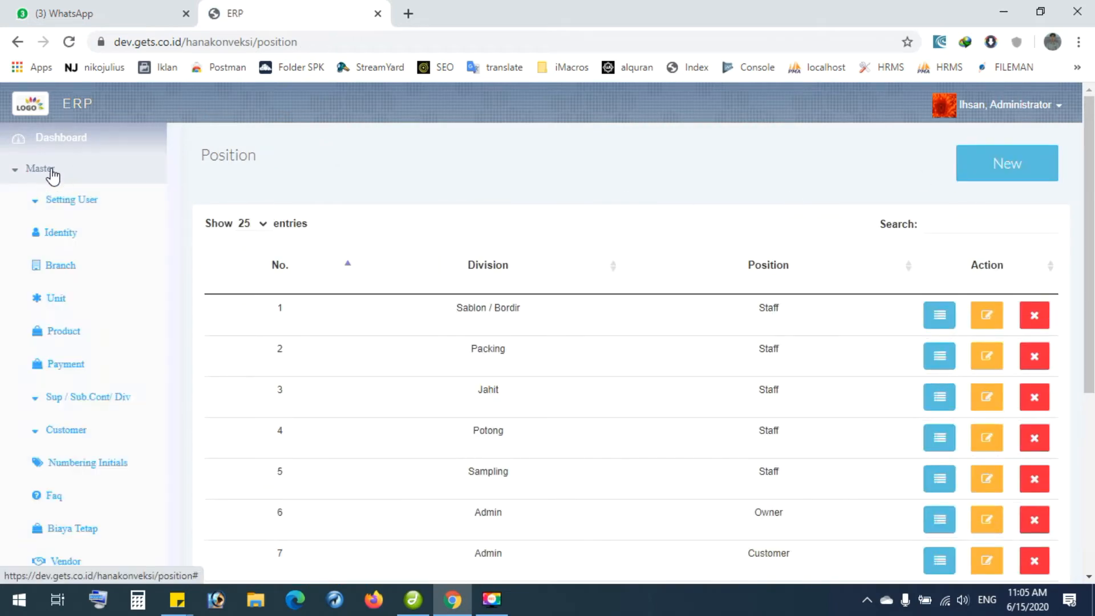
{"action": "left_click", "coordinate": [57, 203]}
{"action": "left_click", "coordinate": [80, 263]}
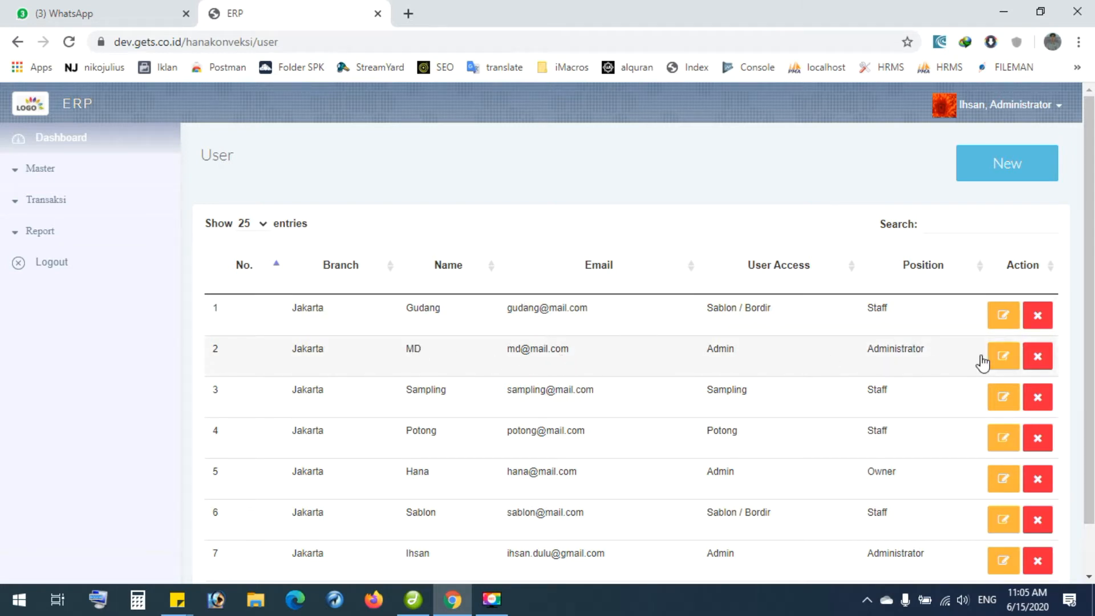
{"action": "left_click", "coordinate": [1003, 355]}
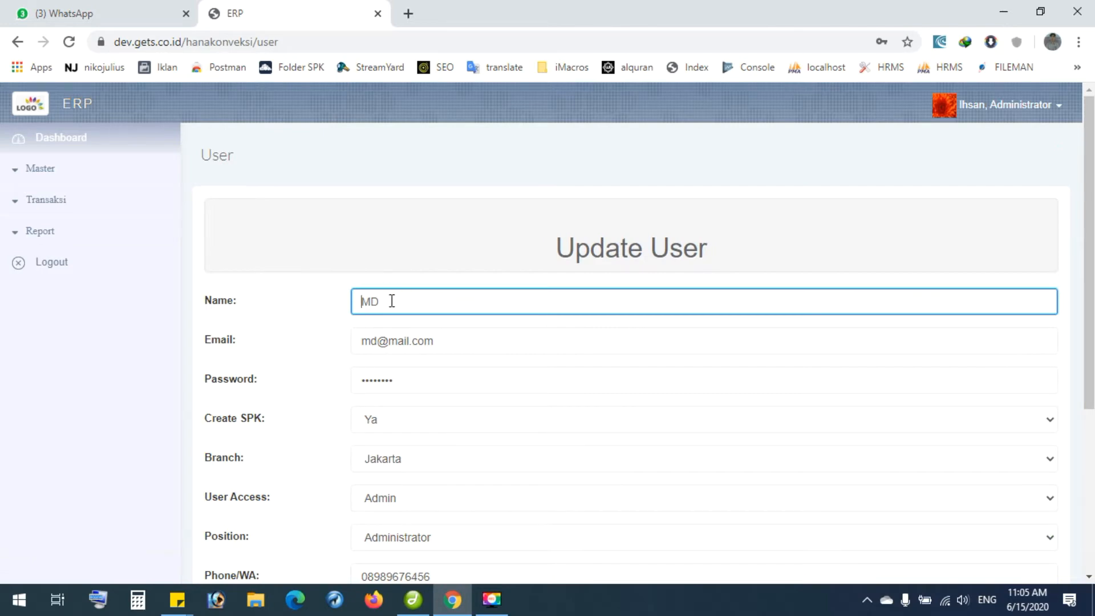
Review the Email, Create SPK and Branch fields in the MD user's update form.
{"action": "scroll", "coordinate": [308, 303], "scroll_direction": "down", "scroll_amount": 2}
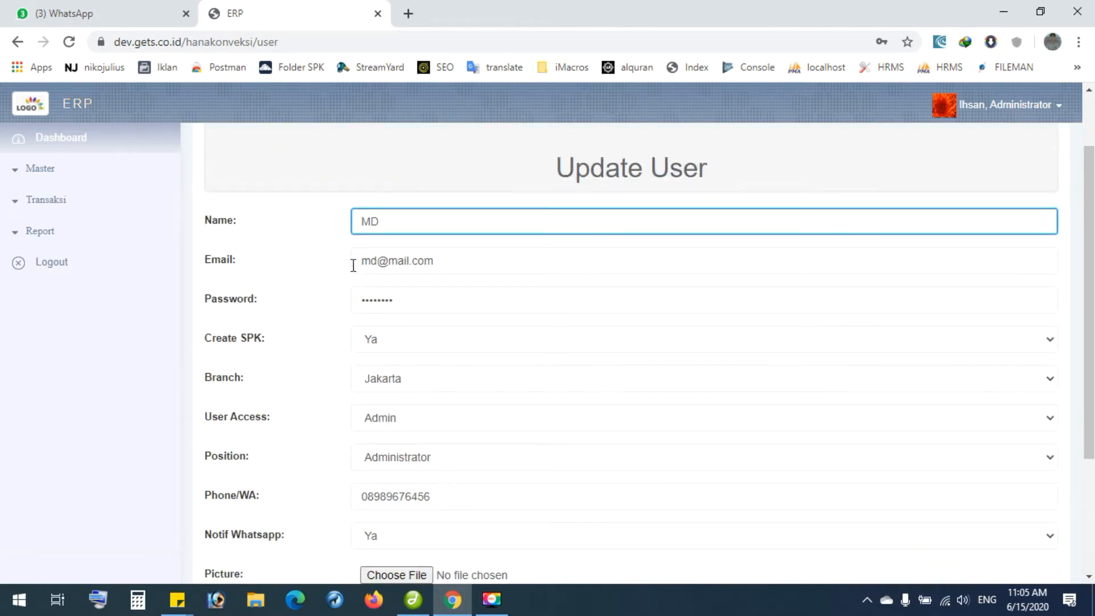
{"action": "double_click", "coordinate": [226, 262]}
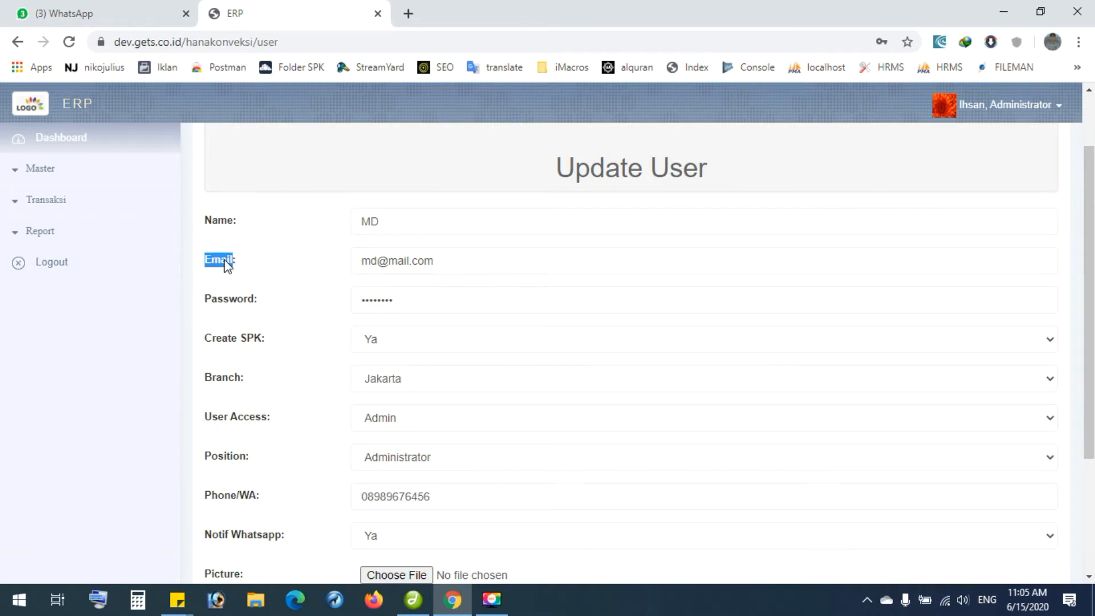
{"action": "scroll", "coordinate": [233, 293], "scroll_direction": "down", "scroll_amount": 1}
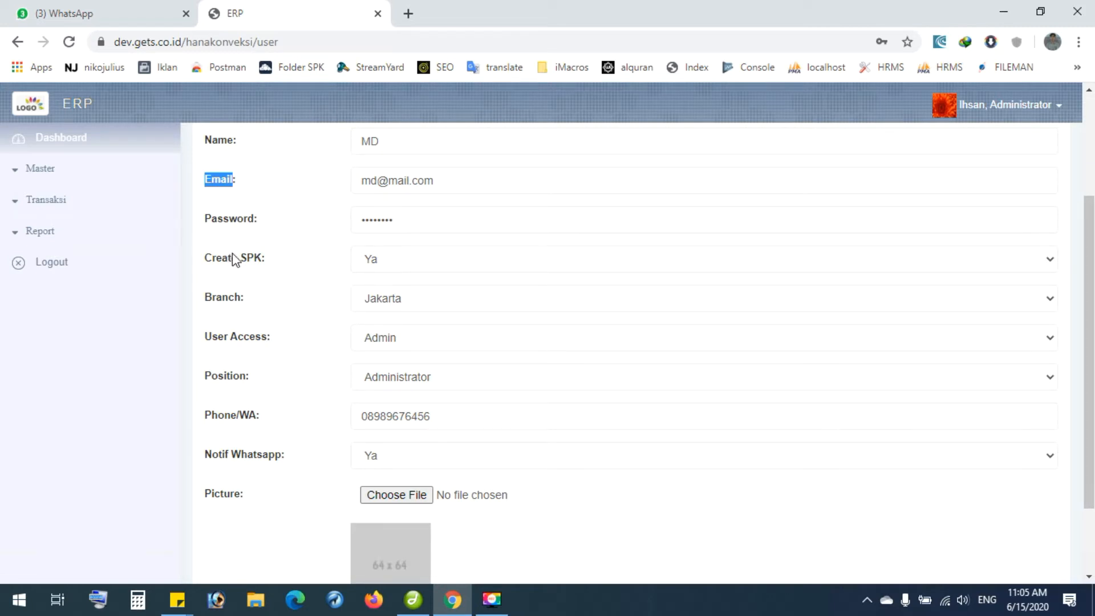
{"action": "left_click_drag", "start_coordinate": [212, 261], "coordinate": [261, 264]}
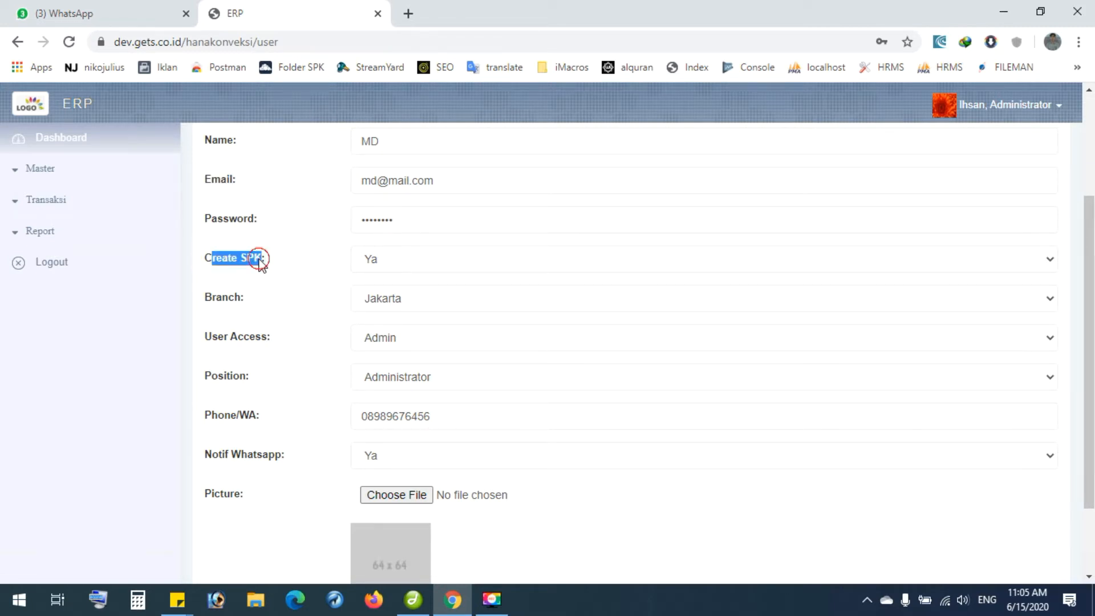
{"action": "left_click", "coordinate": [260, 263]}
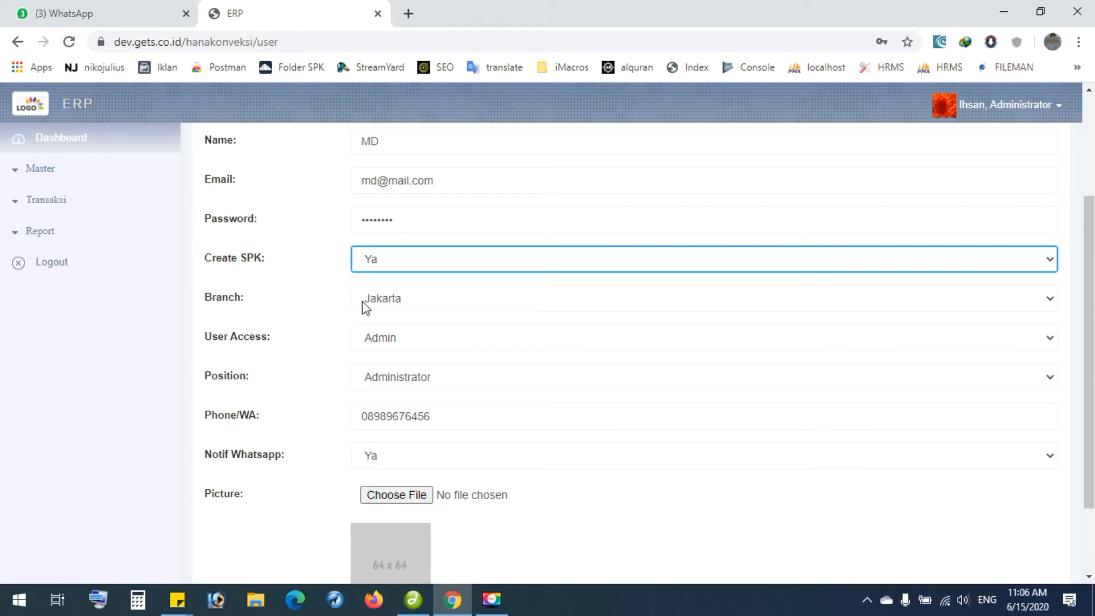
{"action": "left_click", "coordinate": [394, 301]}
{"action": "left_click", "coordinate": [391, 294]}
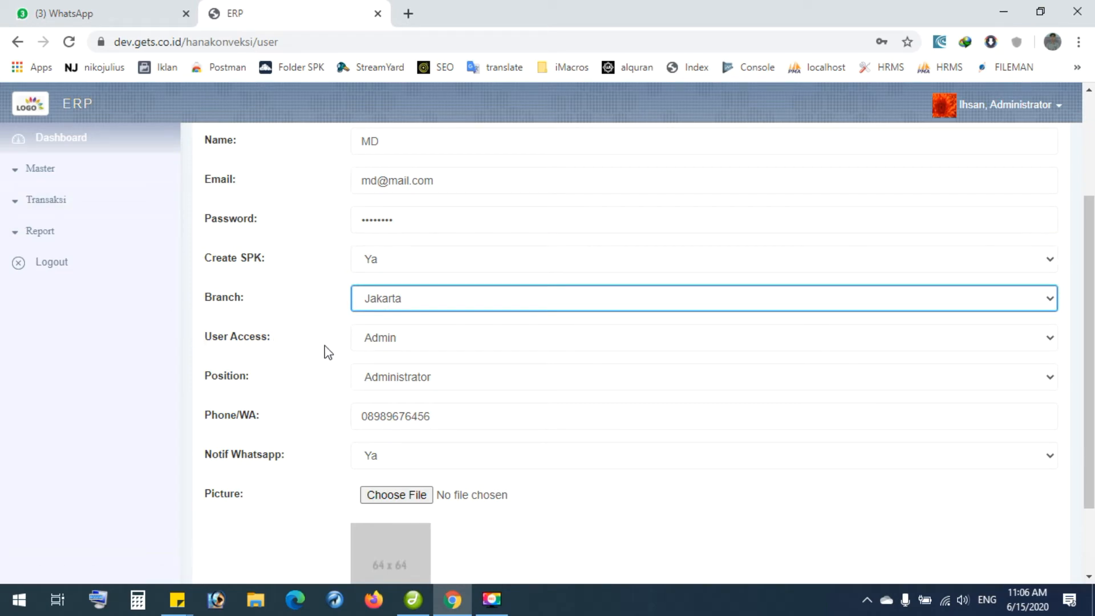
Look through the available User Access options for the MD user, keeping the current selection.
{"action": "left_click", "coordinate": [382, 338]}
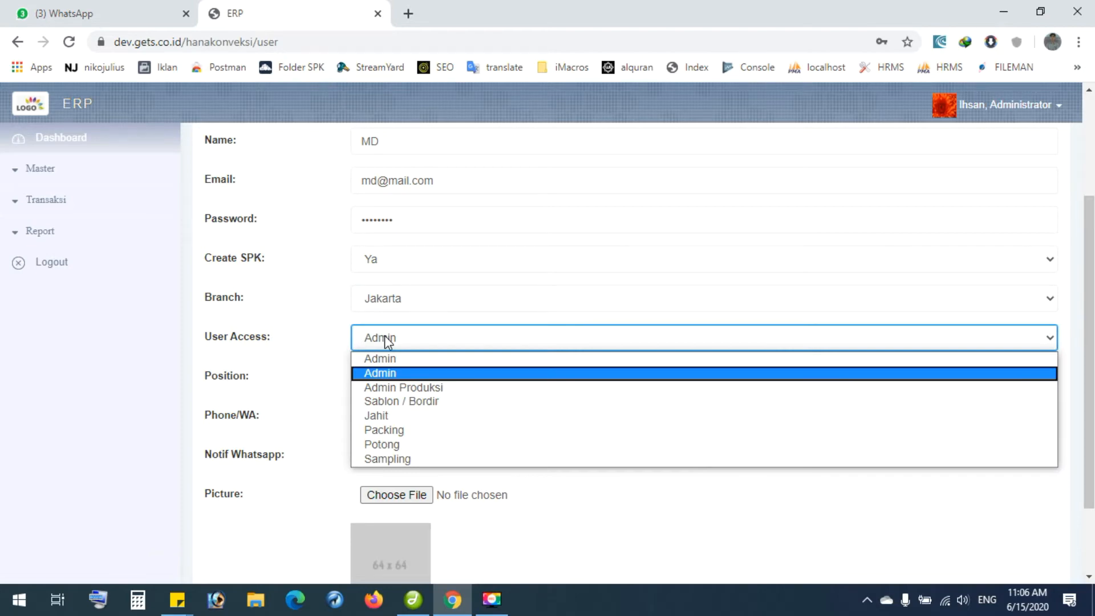
{"action": "left_click", "coordinate": [388, 341]}
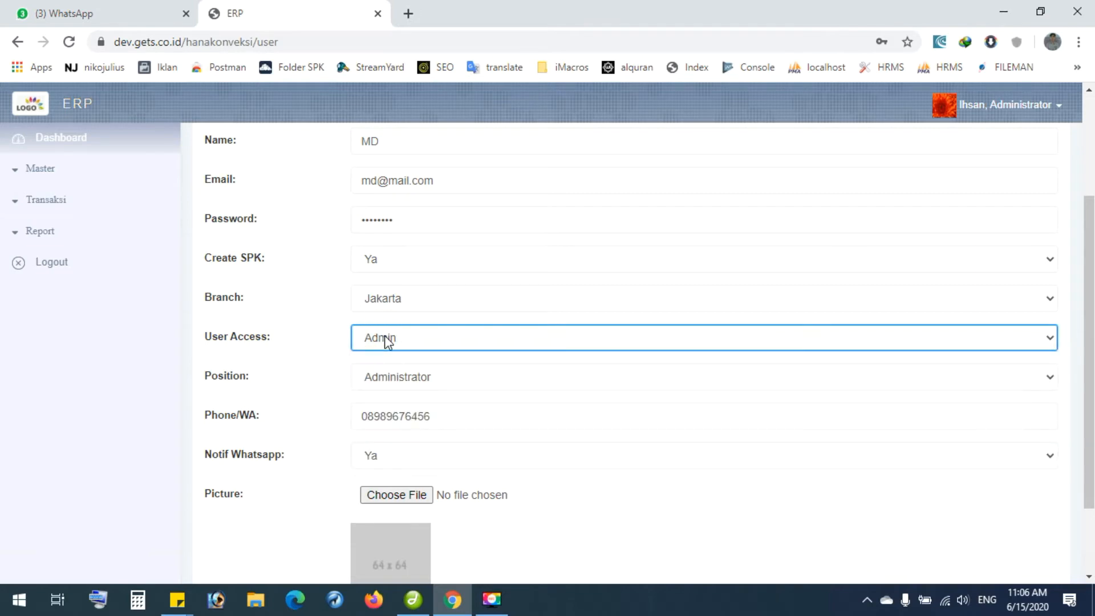
{"action": "left_click", "coordinate": [388, 341]}
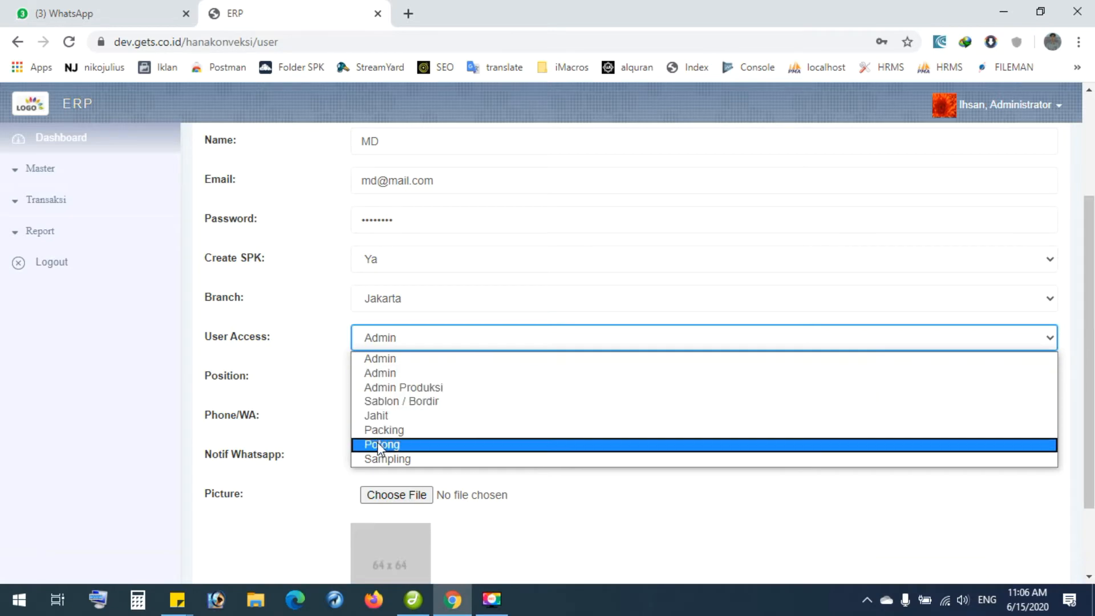
{"action": "left_click", "coordinate": [317, 349]}
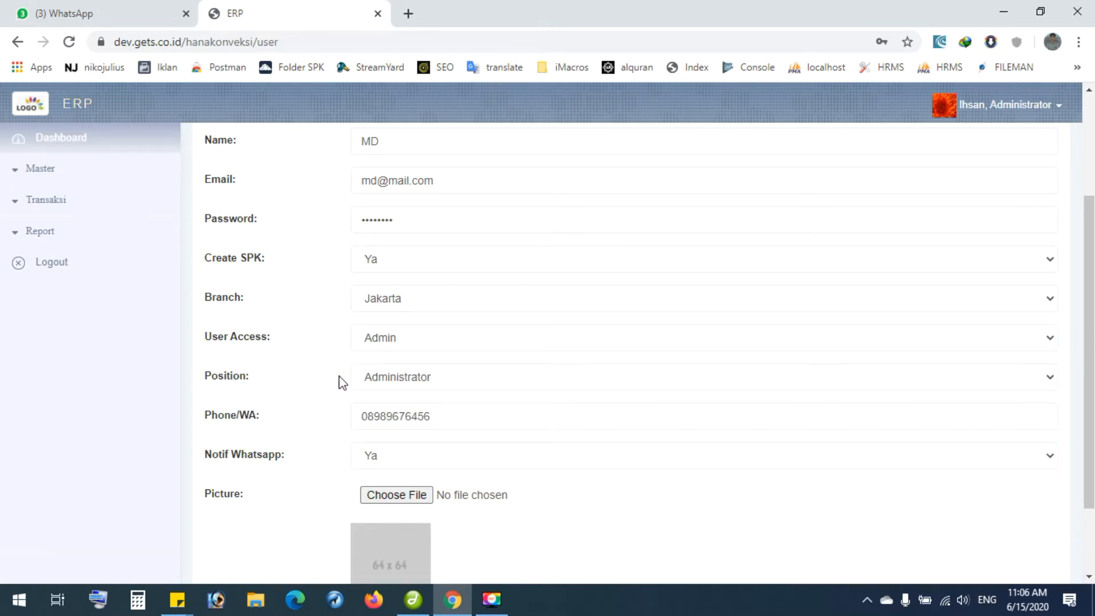
Check the Position options against the User Access options for the MD user, and view the form's remaining fields.
{"action": "left_click", "coordinate": [379, 380]}
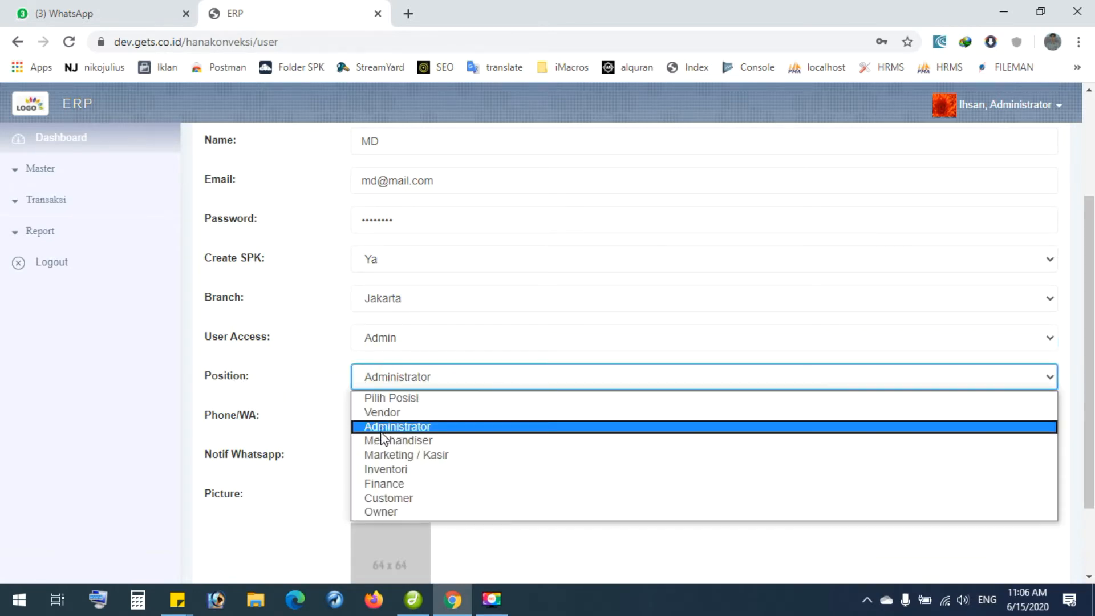
{"action": "left_click", "coordinate": [296, 345]}
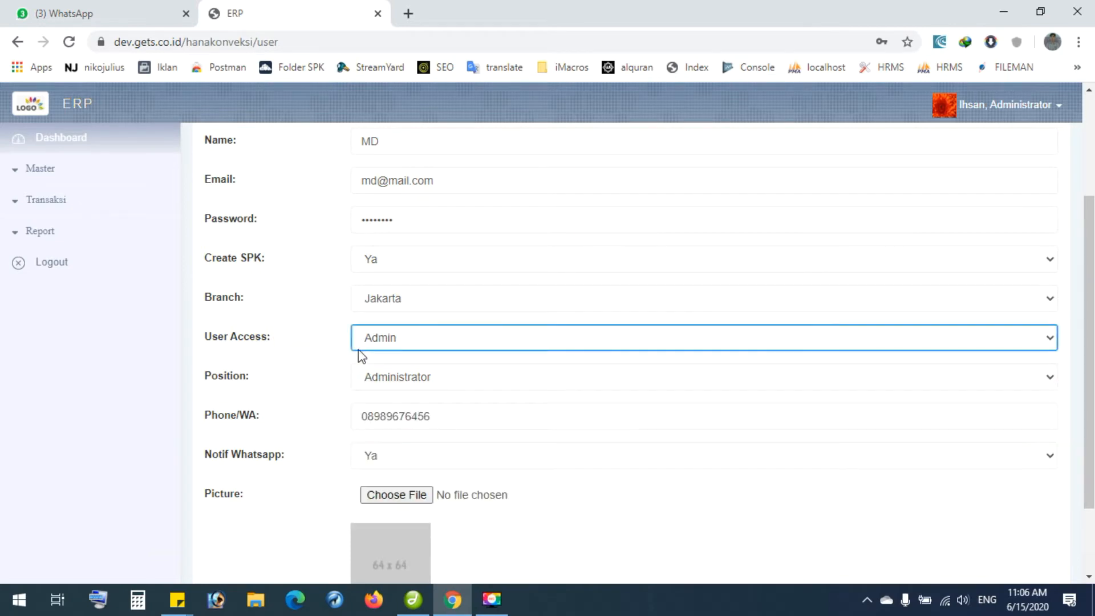
{"action": "left_click", "coordinate": [389, 348]}
{"action": "left_click", "coordinate": [342, 321]}
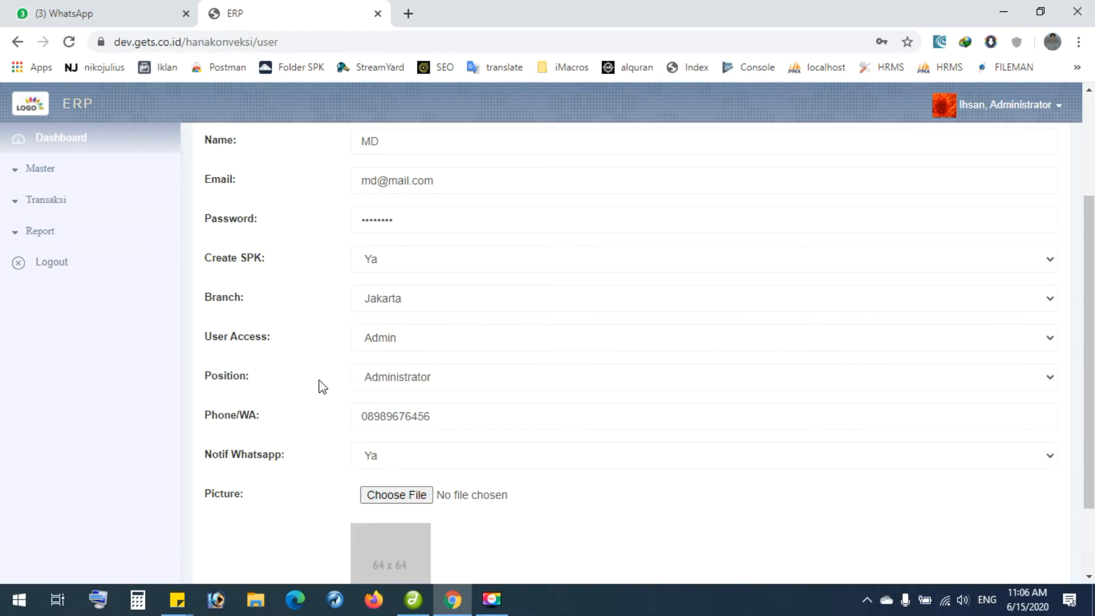
{"action": "left_click", "coordinate": [388, 379]}
{"action": "left_click", "coordinate": [388, 381]}
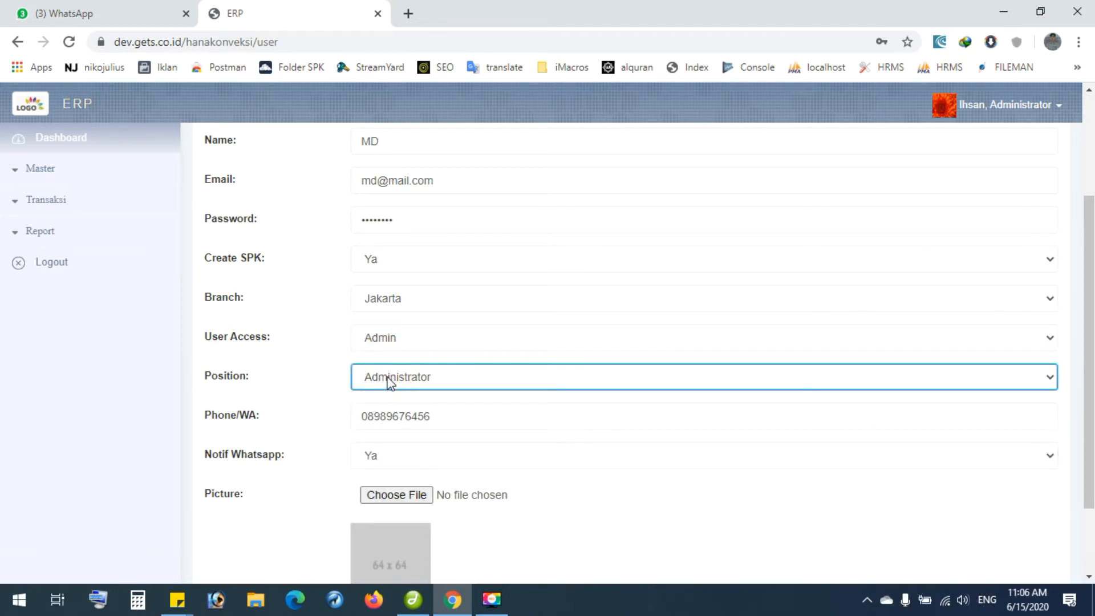
{"action": "scroll", "coordinate": [299, 379], "scroll_direction": "down", "scroll_amount": 2}
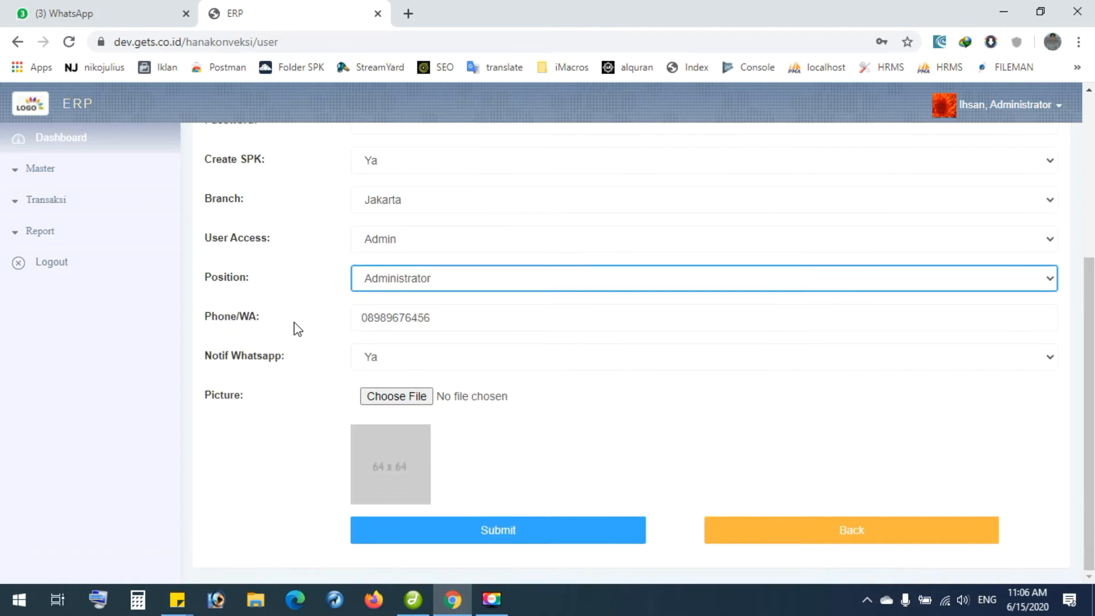
Review the Phone/WA and Notif Whatsapp fields in the MD user's update form.
{"action": "double_click", "coordinate": [393, 318]}
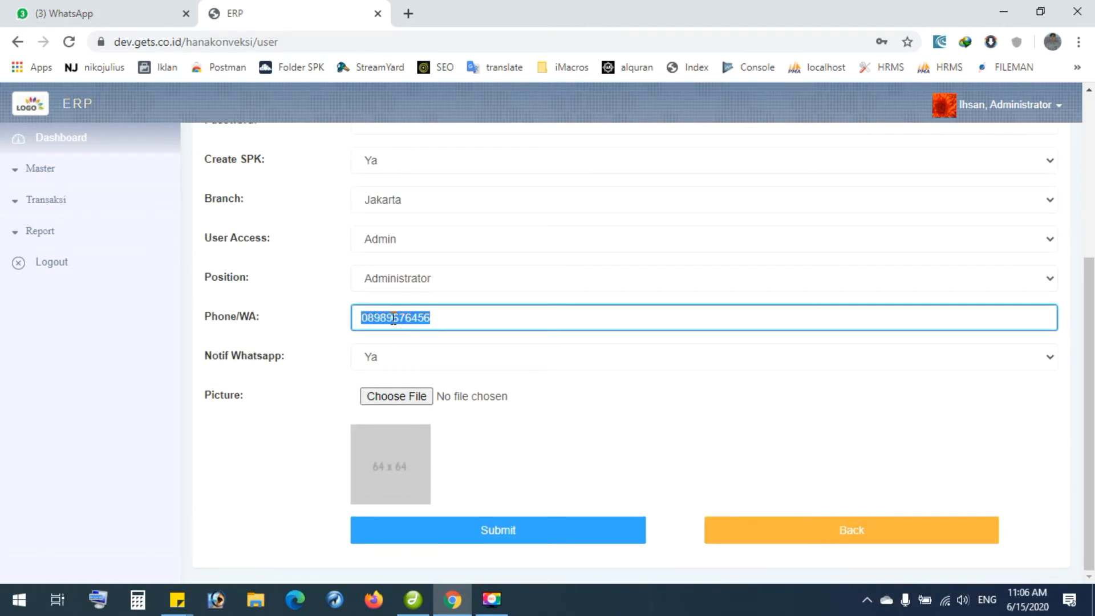
{"action": "left_click", "coordinate": [320, 316]}
{"action": "left_click", "coordinate": [321, 317]}
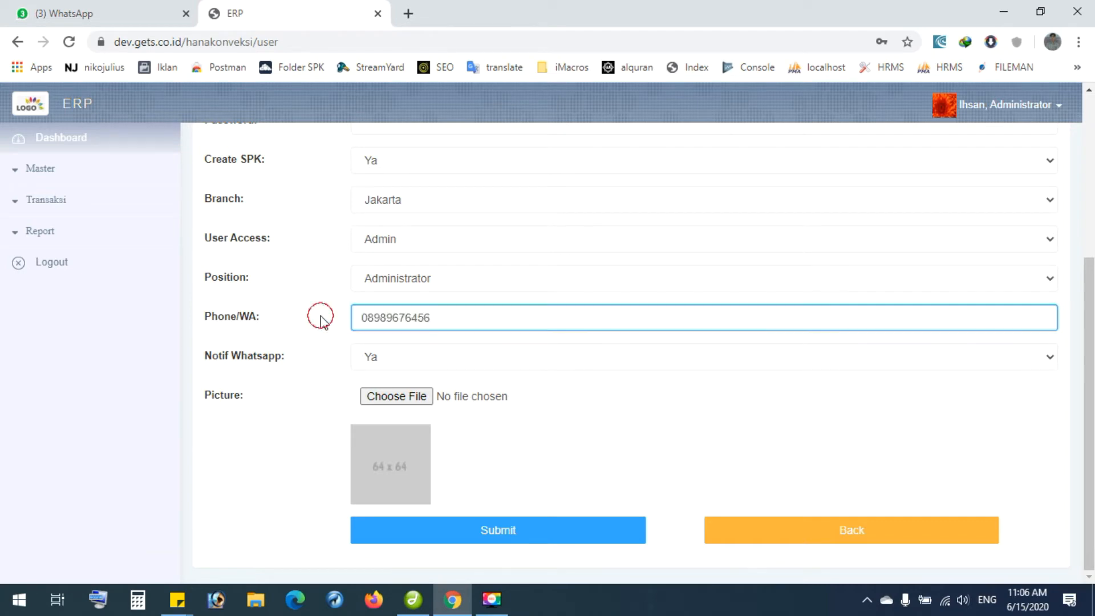
{"action": "left_click", "coordinate": [312, 359]}
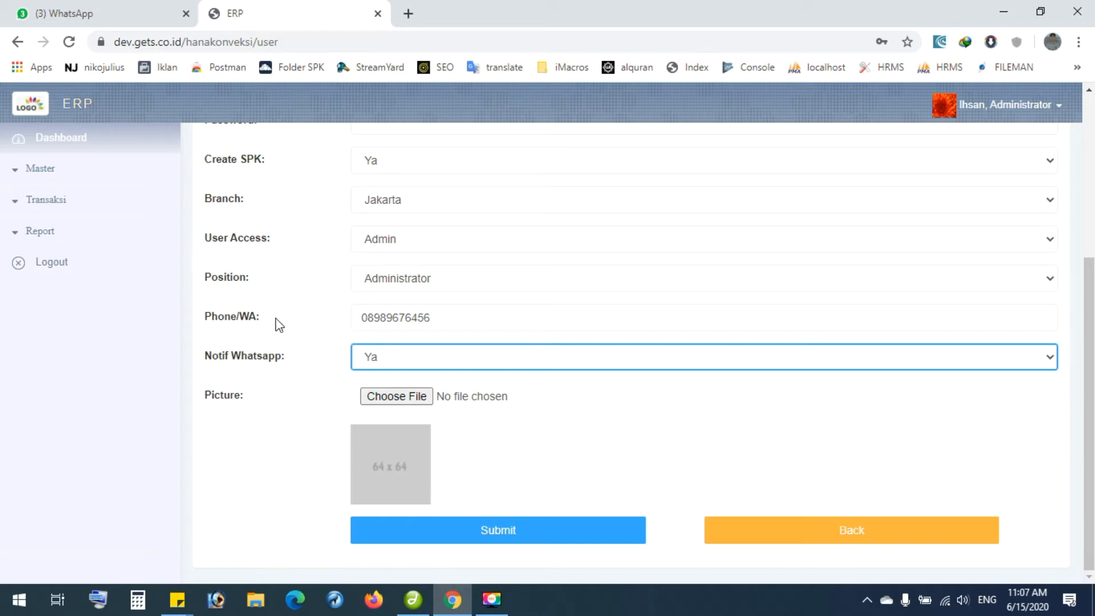
{"action": "left_click_drag", "start_coordinate": [367, 318], "coordinate": [412, 317]}
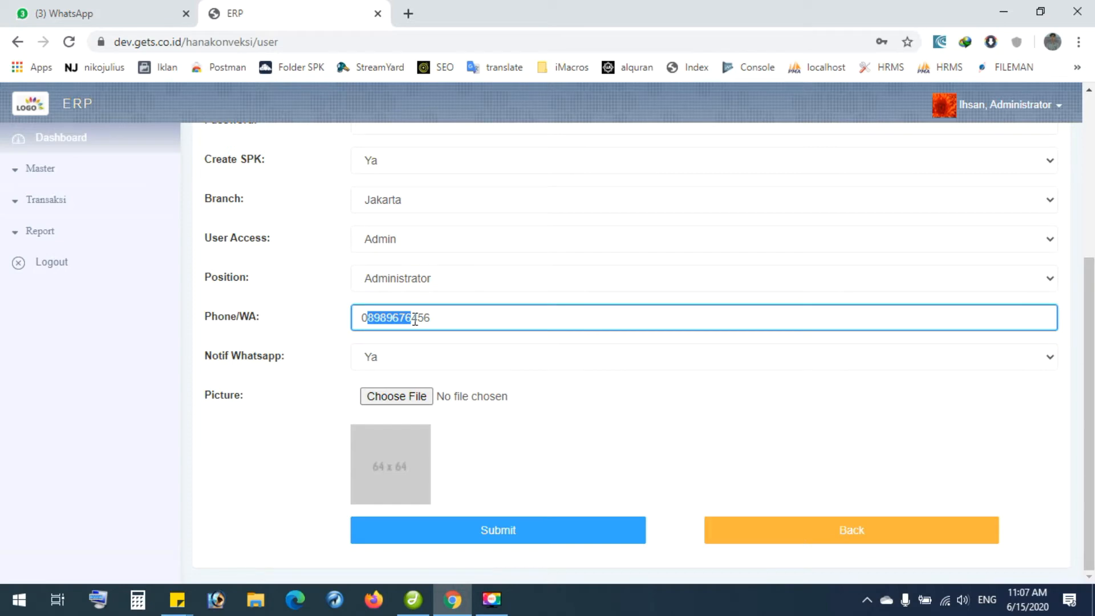
{"action": "key", "text": "Tab"}
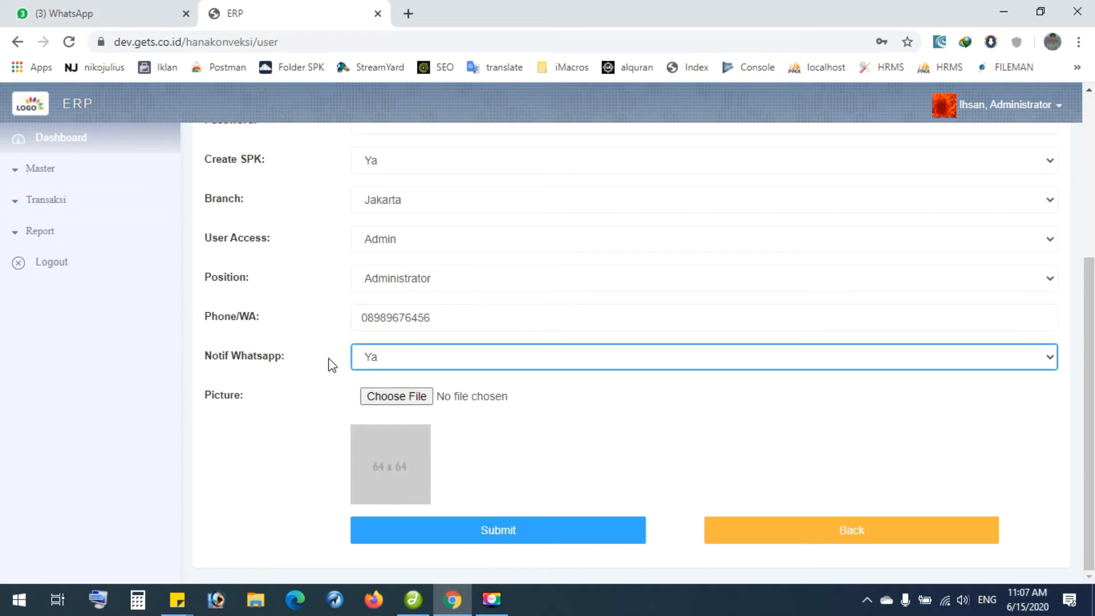
Try setting Notif Whatsapp to Tidak for the MD user, and return to the User list without submitting the form.
{"action": "left_click", "coordinate": [392, 360]}
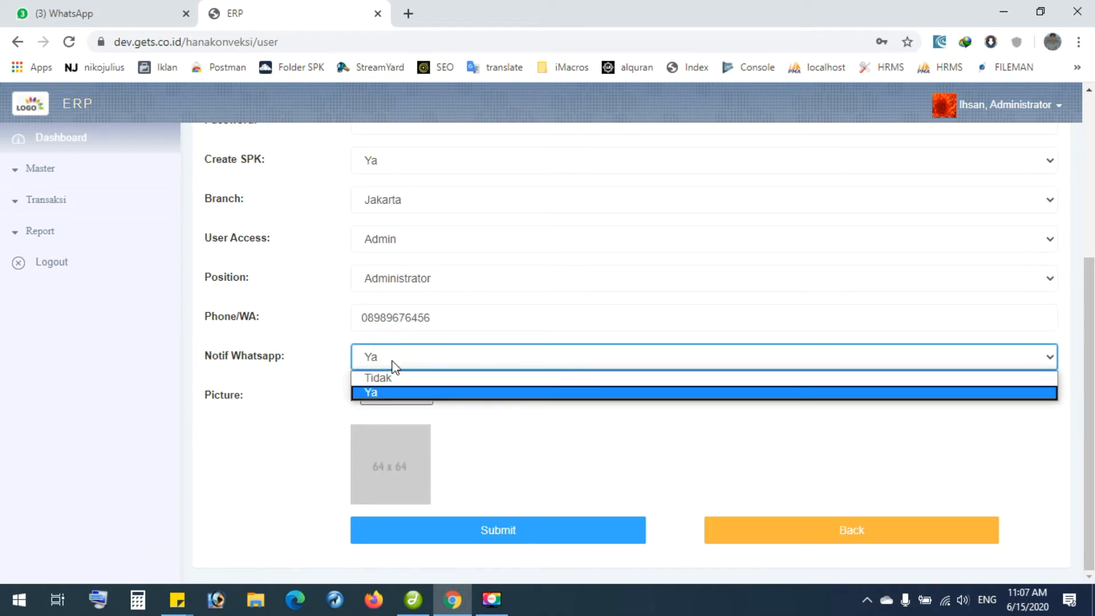
{"action": "left_click", "coordinate": [381, 377]}
{"action": "double_click", "coordinate": [393, 317]}
{"action": "left_click", "coordinate": [390, 358]}
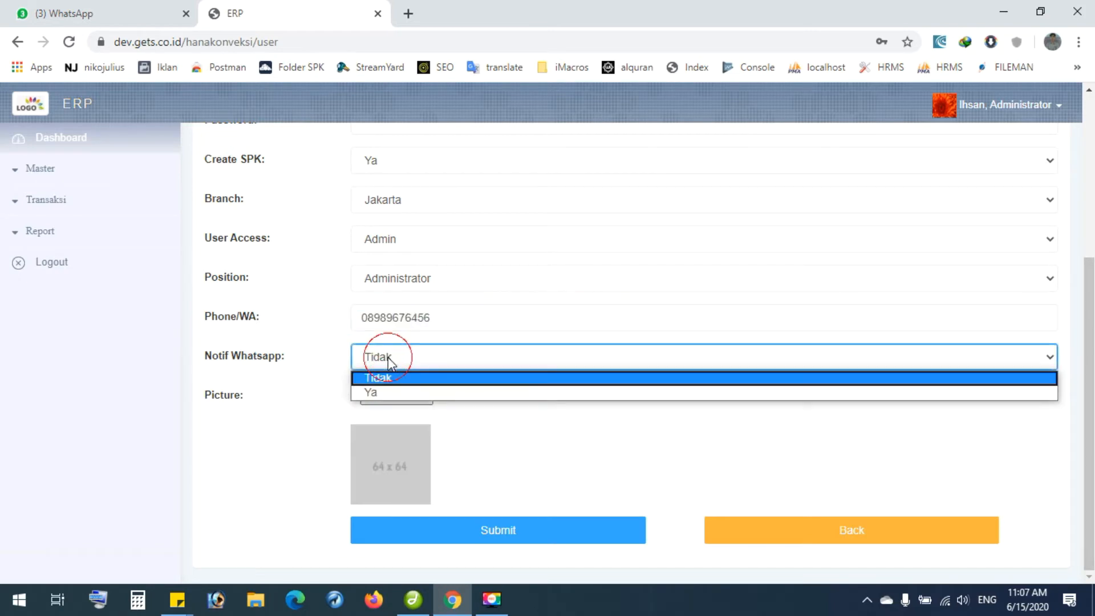
{"action": "left_click", "coordinate": [319, 386]}
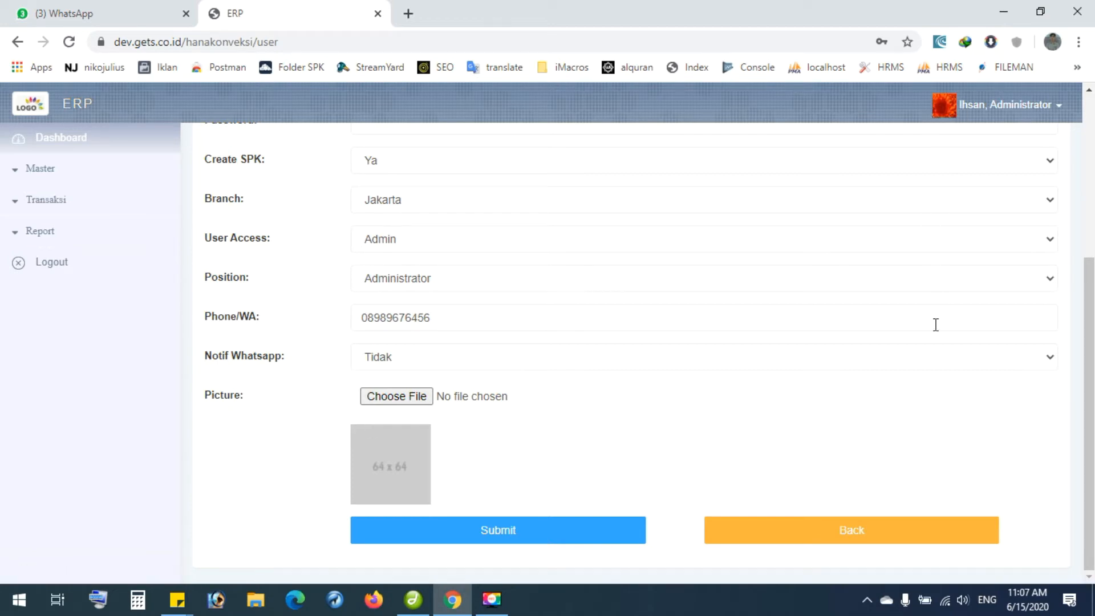
{"action": "left_click", "coordinate": [833, 538]}
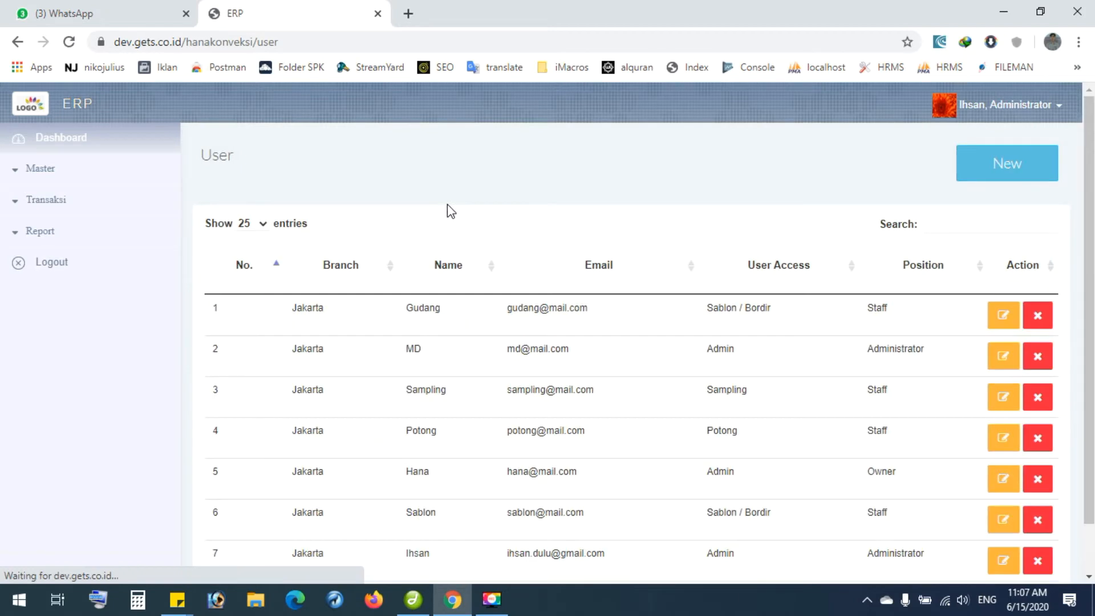
View the Branch list in the master data and open the Identity page.
{"action": "left_click", "coordinate": [46, 172]}
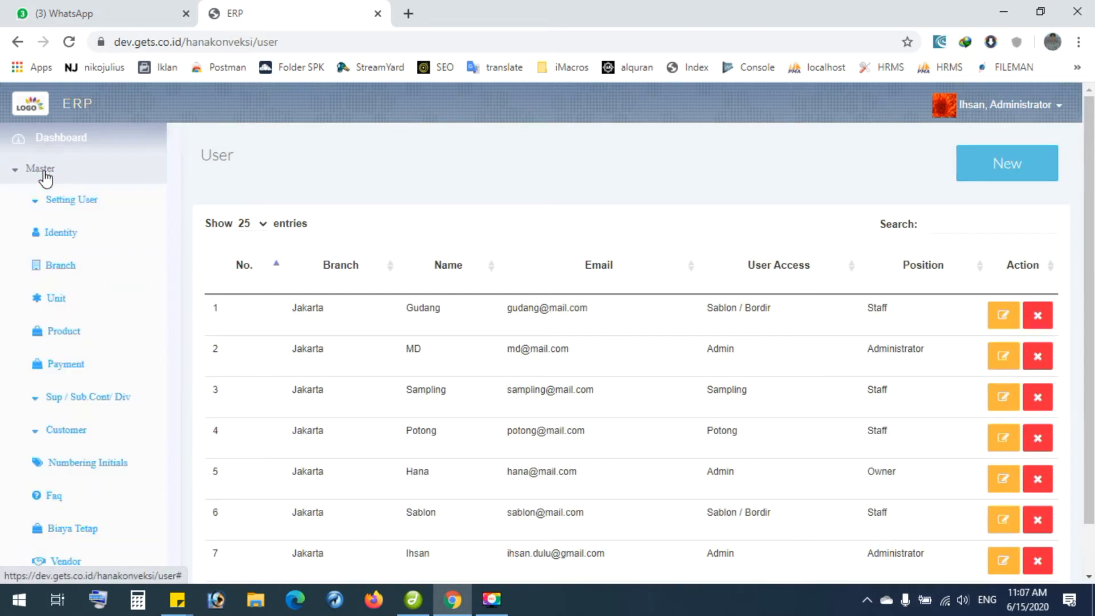
{"action": "left_click", "coordinate": [59, 264]}
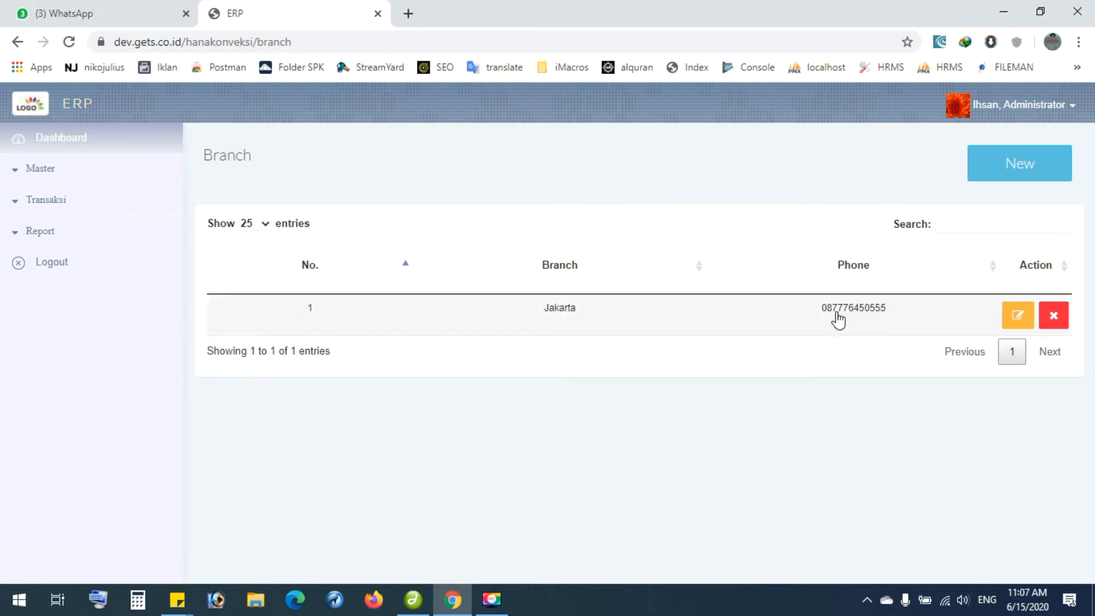
{"action": "left_click", "coordinate": [39, 172]}
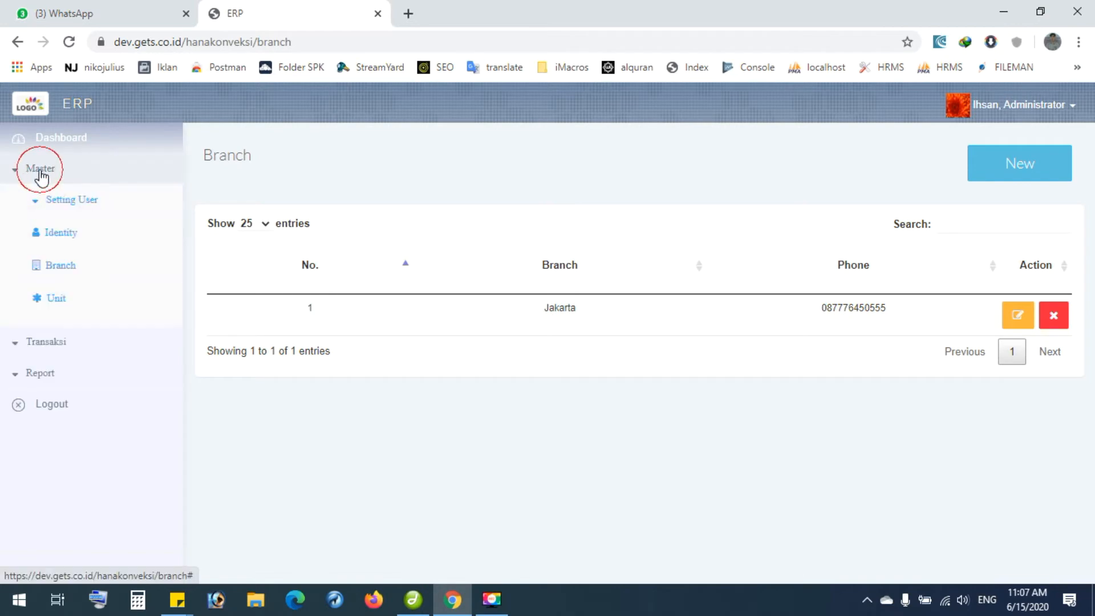
{"action": "left_click", "coordinate": [57, 232]}
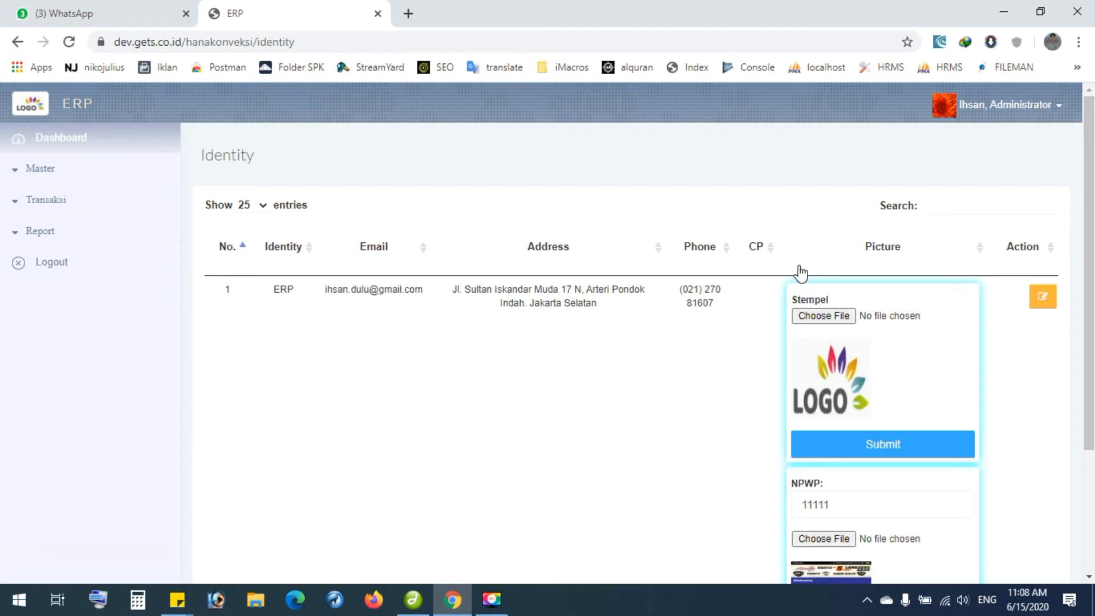
Examine the Stempel and NPWP picture sections of the identity record, checking the Stempel file upload without choosing a file.
{"action": "scroll", "coordinate": [748, 285], "scroll_direction": "down", "scroll_amount": 1}
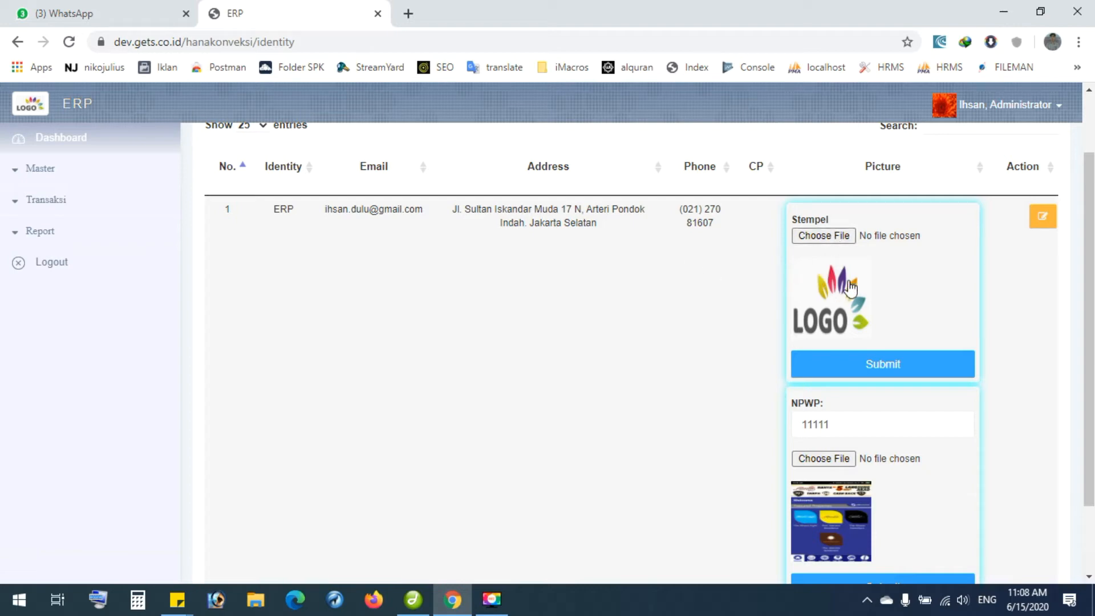
{"action": "left_click", "coordinate": [837, 239]}
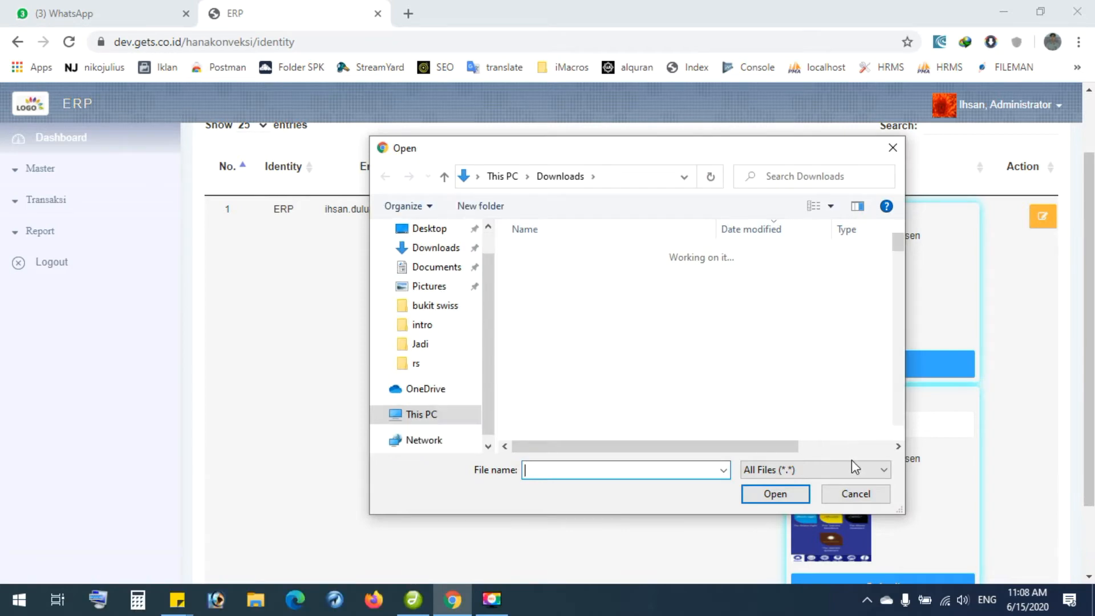
{"action": "left_click", "coordinate": [855, 494]}
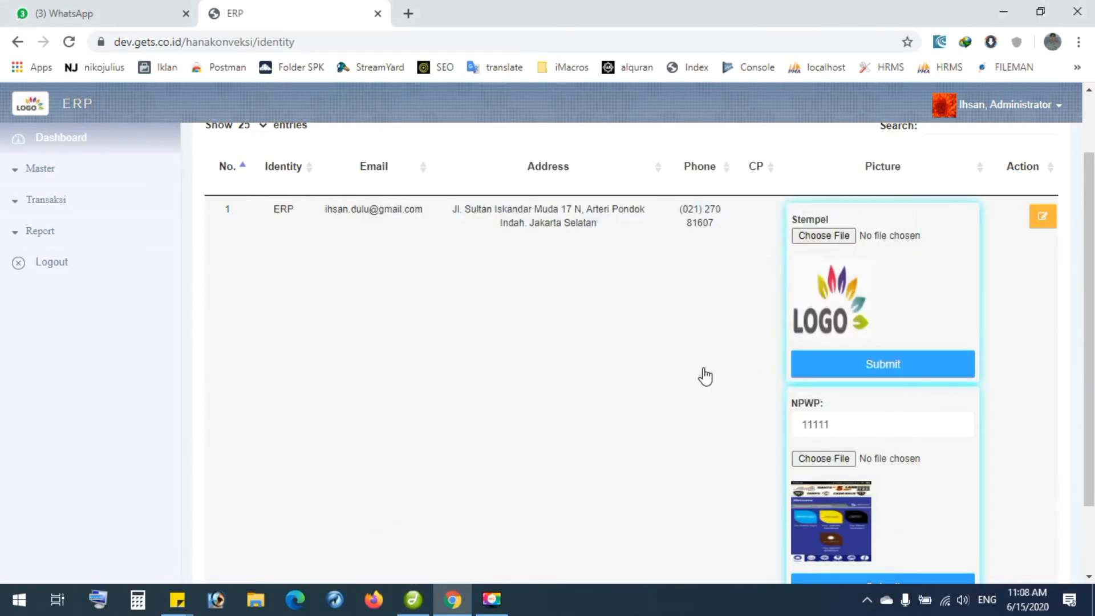
{"action": "scroll", "coordinate": [703, 374], "scroll_direction": "down", "scroll_amount": 2}
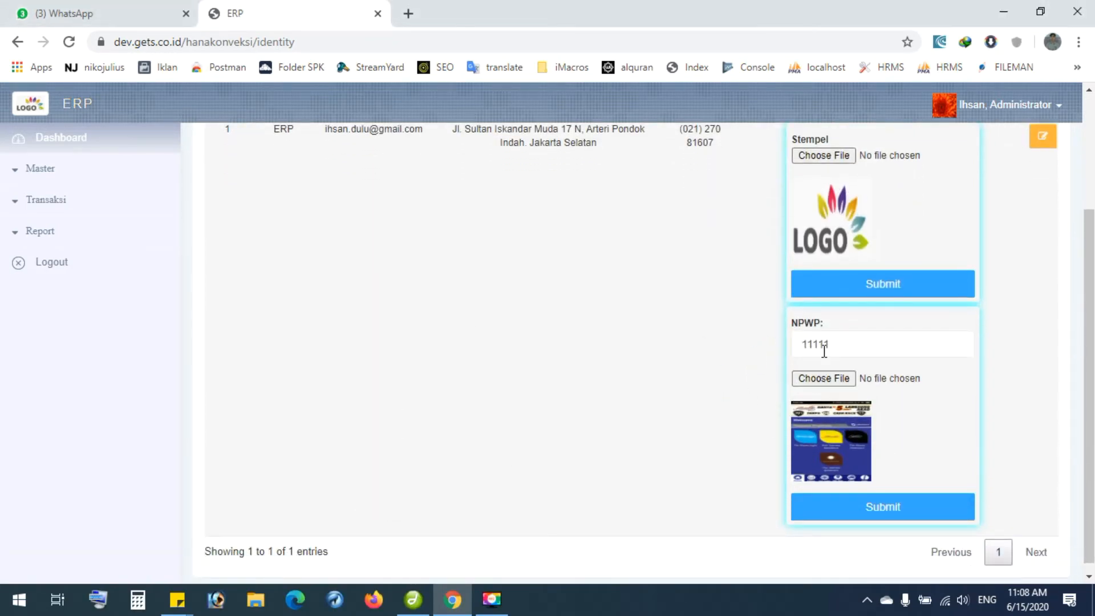
{"action": "scroll", "coordinate": [824, 379], "scroll_direction": "up", "scroll_amount": 2}
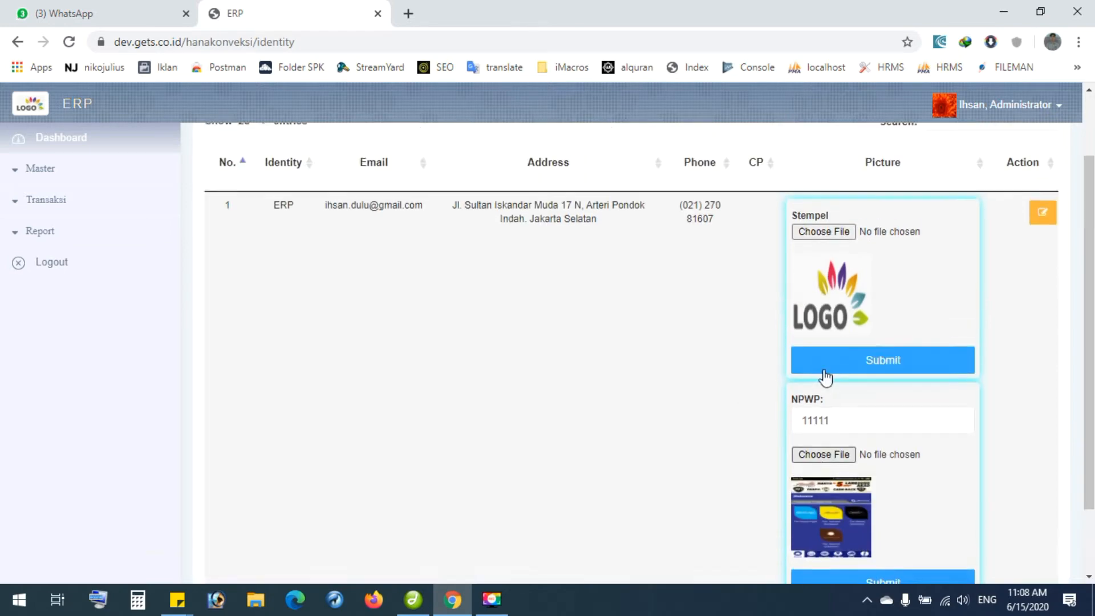
Open the ERP identity record for editing and review its Application Name, Company, Motto and Services fields.
{"action": "left_click", "coordinate": [1043, 219]}
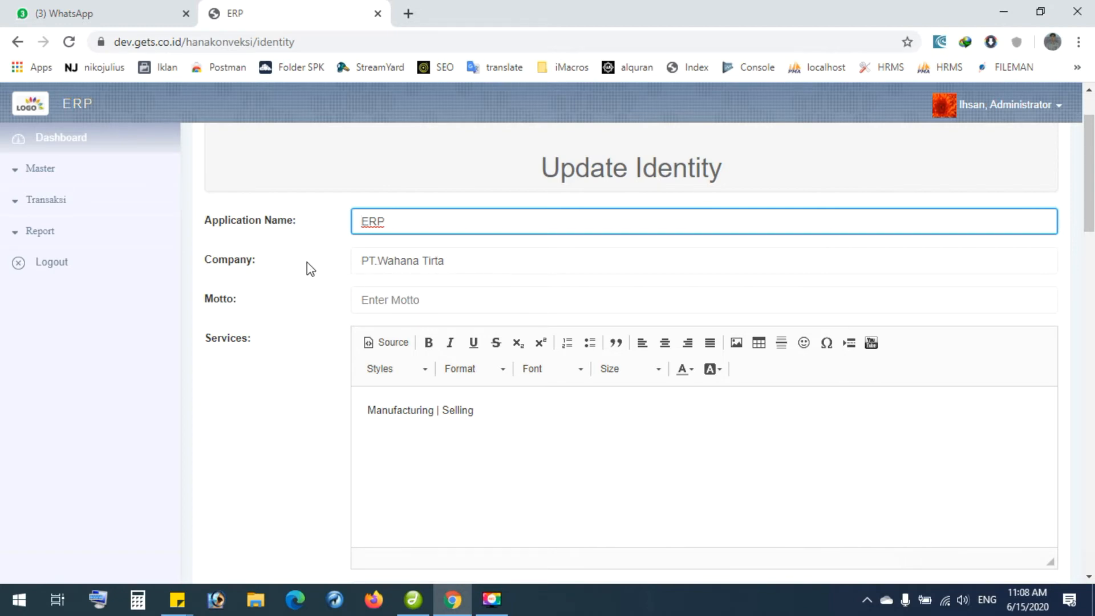
{"action": "scroll", "coordinate": [358, 225], "scroll_direction": "down", "scroll_amount": 1}
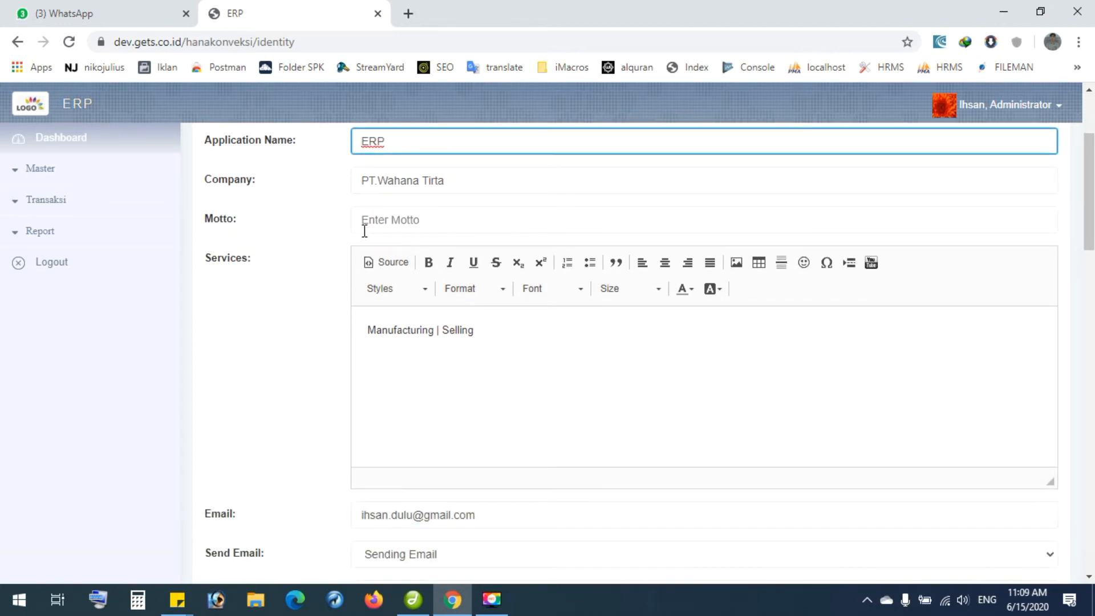
{"action": "scroll", "coordinate": [364, 230], "scroll_direction": "up", "scroll_amount": 1}
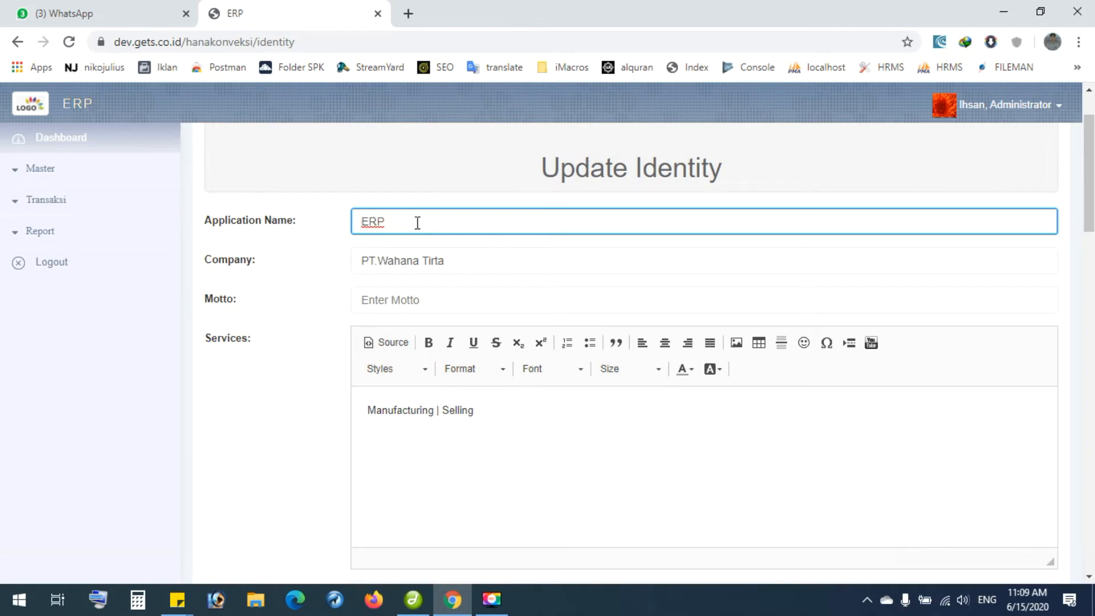
{"action": "scroll", "coordinate": [249, 285], "scroll_direction": "down", "scroll_amount": 2}
{"action": "scroll", "coordinate": [249, 286], "scroll_direction": "up", "scroll_amount": 2}
{"action": "left_click_drag", "start_coordinate": [365, 263], "coordinate": [485, 261]}
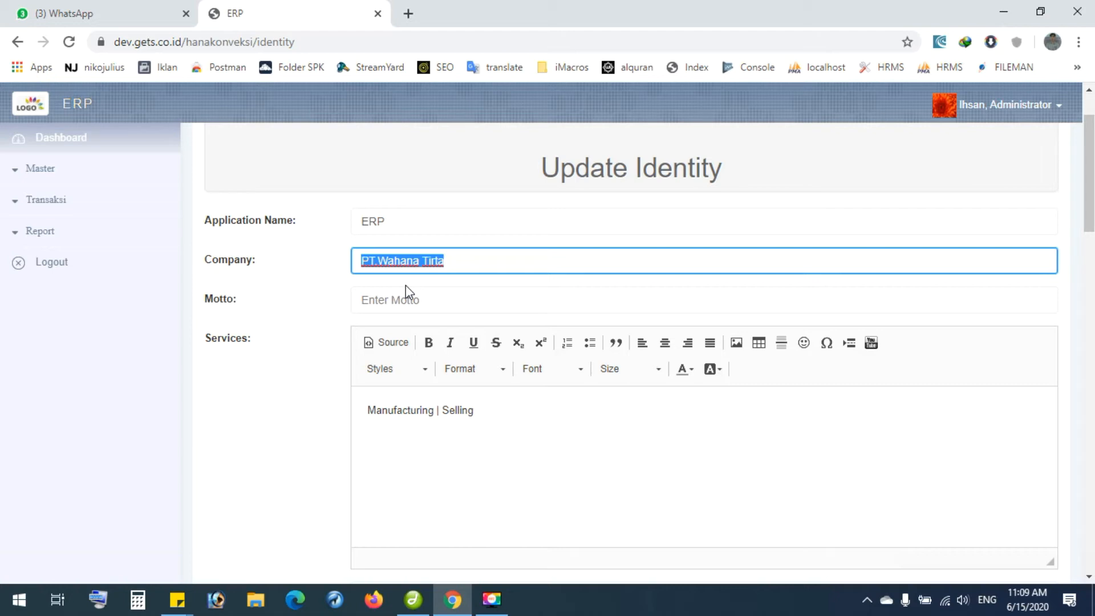
{"action": "left_click", "coordinate": [313, 328]}
{"action": "scroll", "coordinate": [313, 327], "scroll_direction": "down", "scroll_amount": 1}
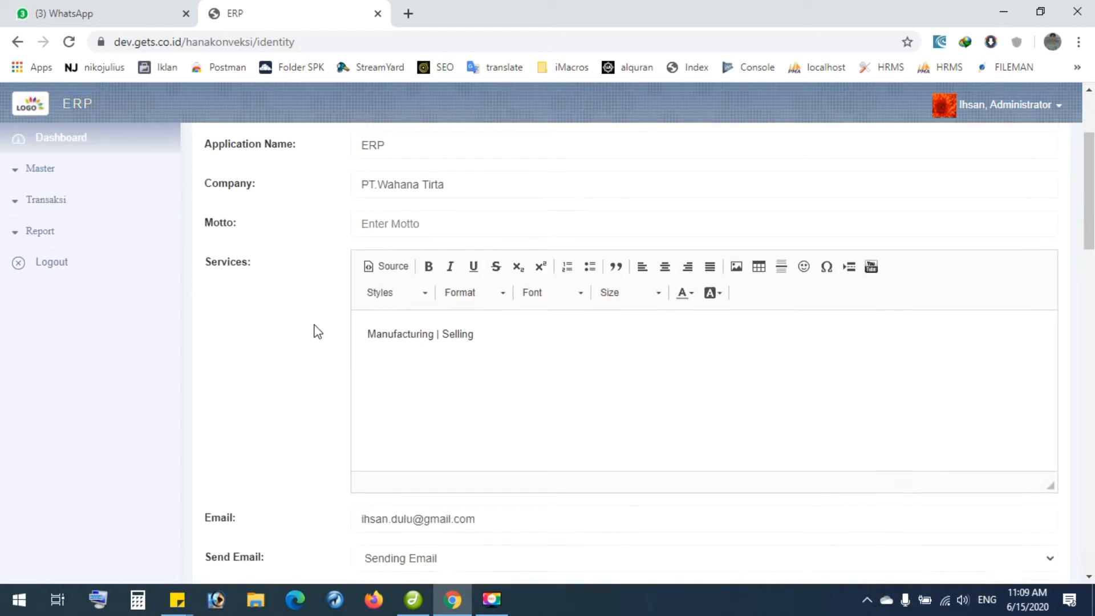
{"action": "left_click_drag", "start_coordinate": [388, 329], "coordinate": [493, 334]}
{"action": "left_click", "coordinate": [285, 342]}
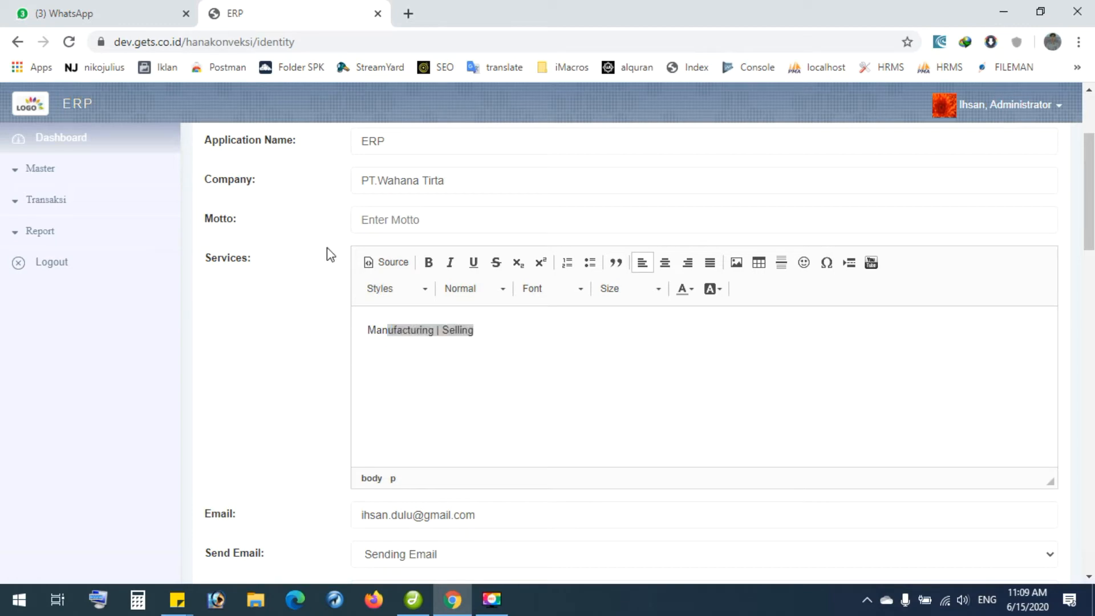
Review the identity form's contact fields from Email and Send Email to Web, plus International and Term & Condition.
{"action": "scroll", "coordinate": [268, 305], "scroll_direction": "down", "scroll_amount": 3}
{"action": "scroll", "coordinate": [268, 308], "scroll_direction": "down", "scroll_amount": 2}
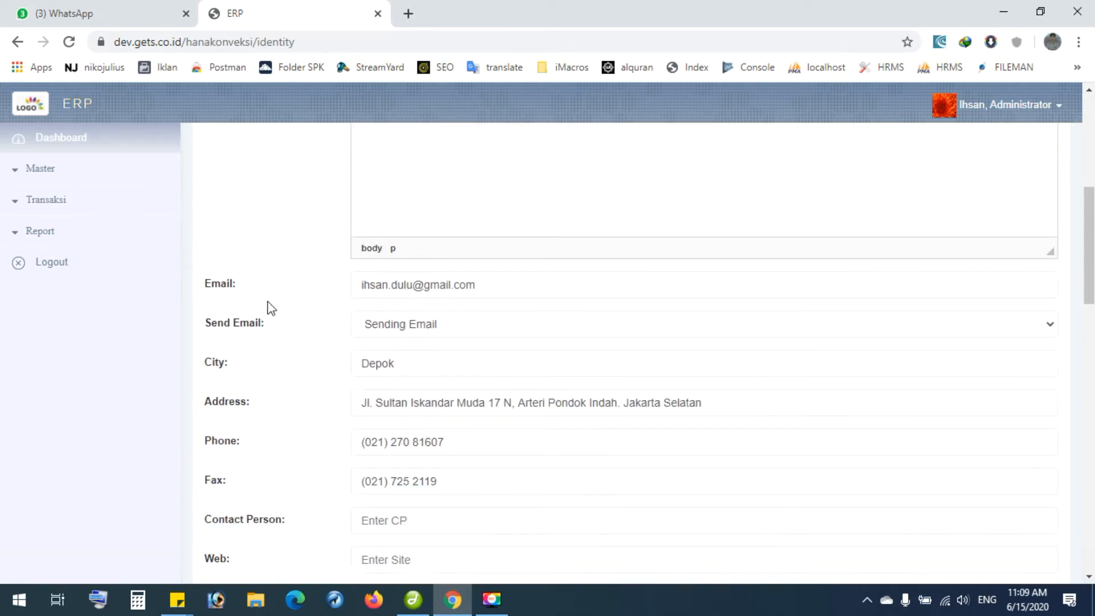
{"action": "left_click", "coordinate": [220, 282]}
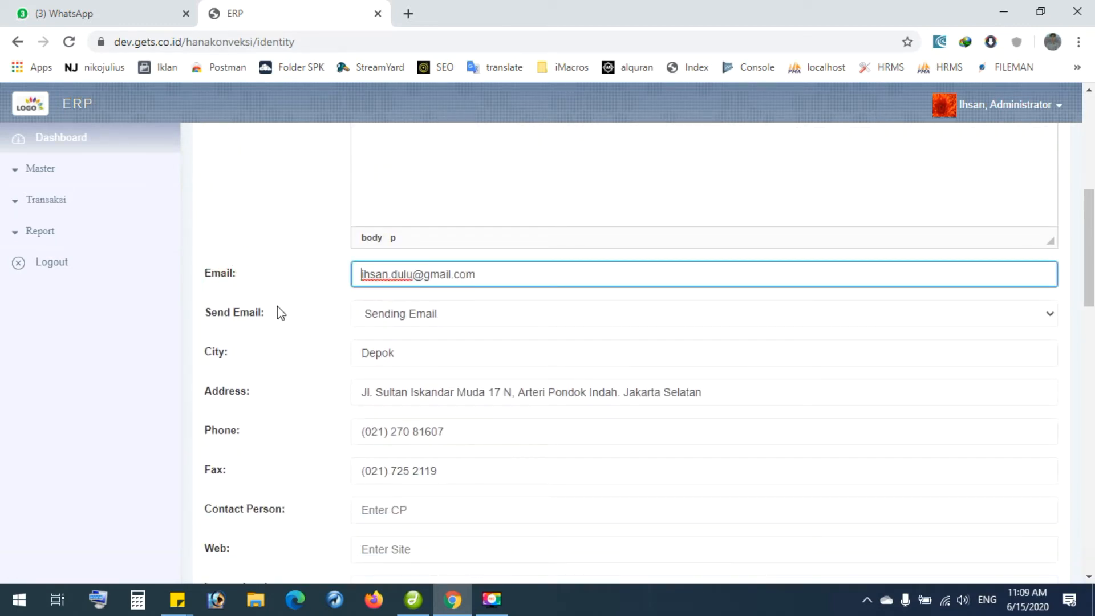
{"action": "left_click", "coordinate": [228, 326]}
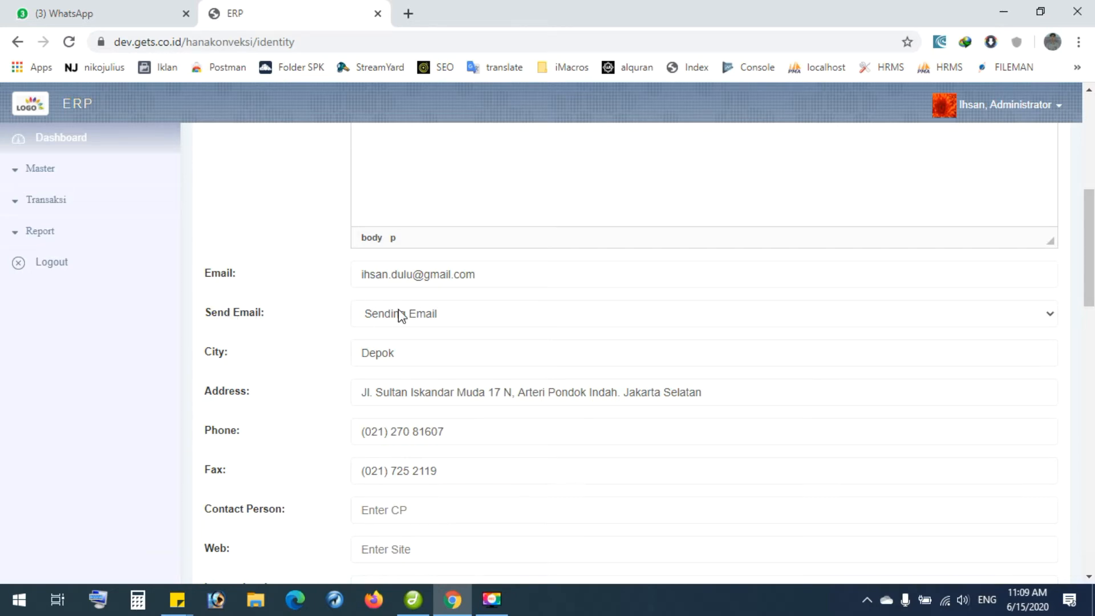
{"action": "scroll", "coordinate": [271, 317], "scroll_direction": "down", "scroll_amount": 1}
{"action": "scroll", "coordinate": [215, 293], "scroll_direction": "down", "scroll_amount": 1}
{"action": "scroll", "coordinate": [287, 308], "scroll_direction": "down", "scroll_amount": 1}
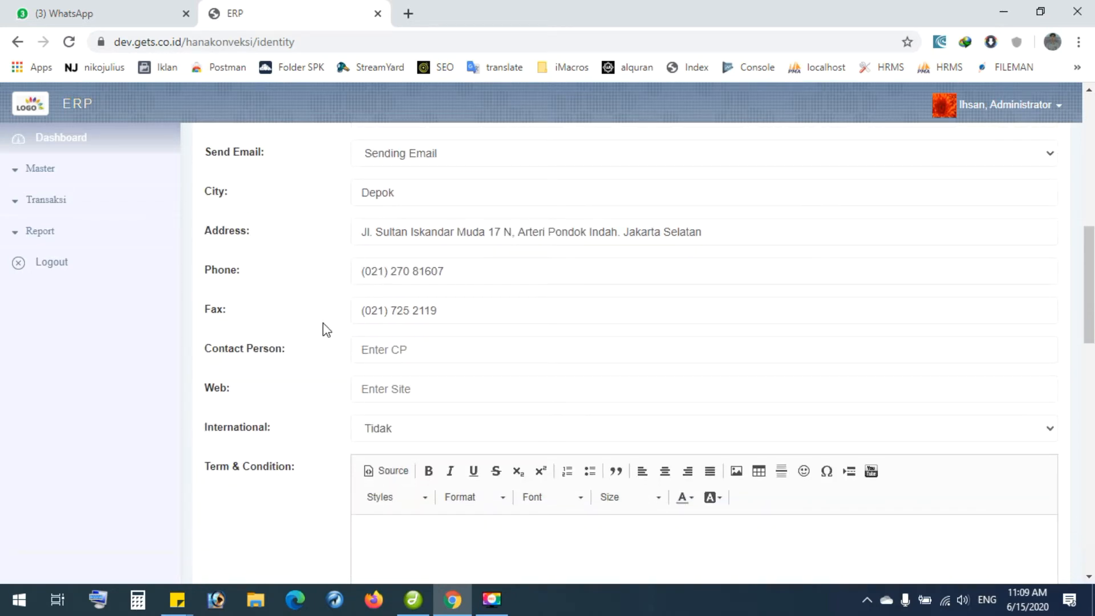
{"action": "scroll", "coordinate": [243, 345], "scroll_direction": "down", "scroll_amount": 1}
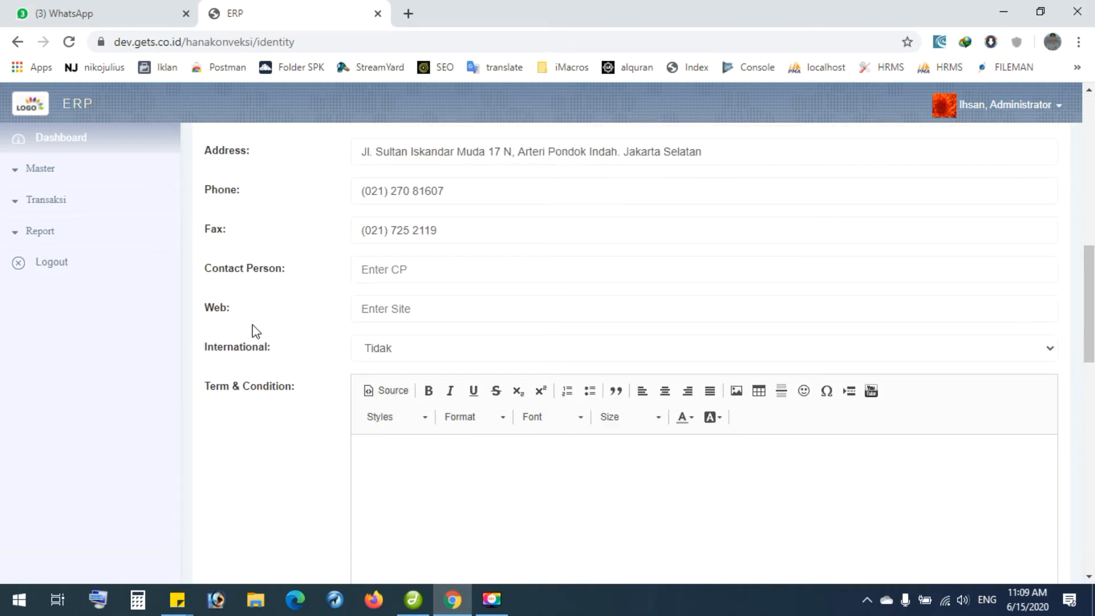
{"action": "scroll", "coordinate": [253, 330], "scroll_direction": "down", "scroll_amount": 1}
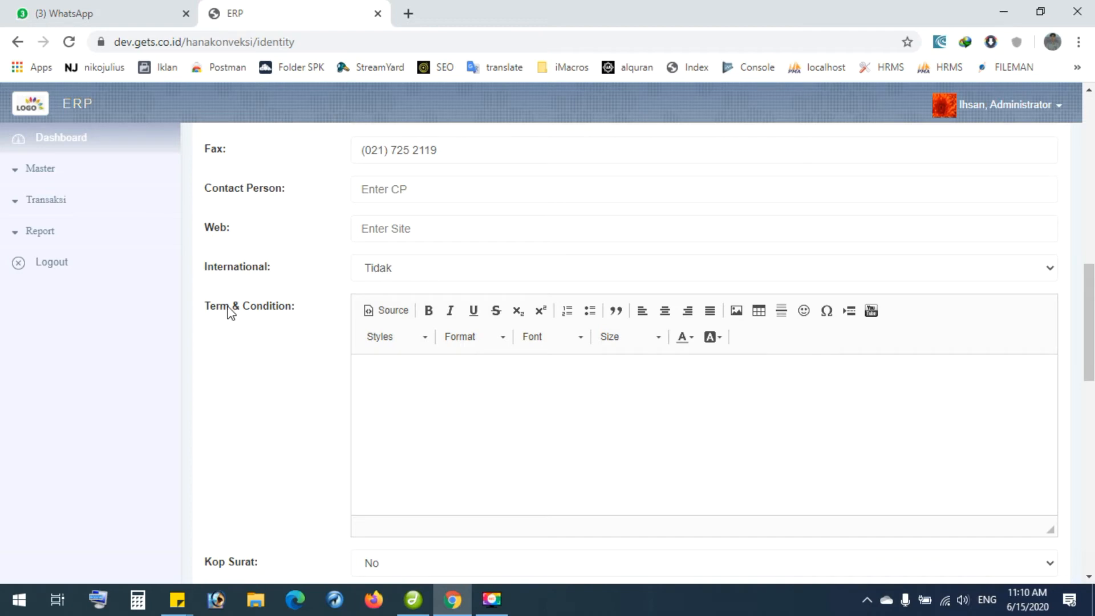
Look over the identity form's application settings from Kop Surat, Dimension Product and Stok down to the Invoice Product categories.
{"action": "scroll", "coordinate": [228, 310], "scroll_direction": "down", "scroll_amount": 5}
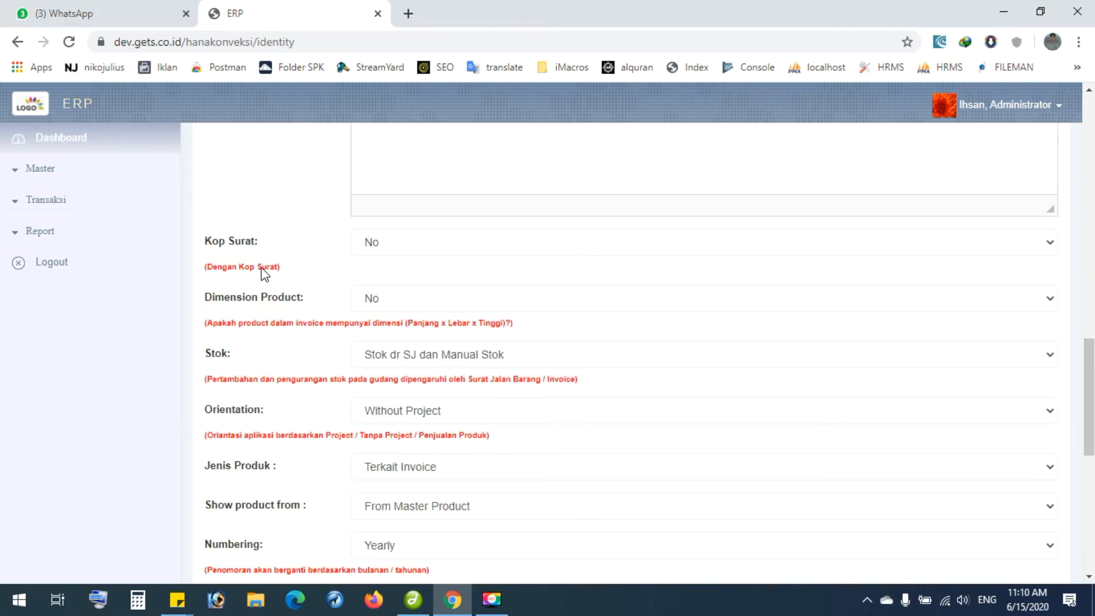
{"action": "scroll", "coordinate": [259, 255], "scroll_direction": "down", "scroll_amount": 8}
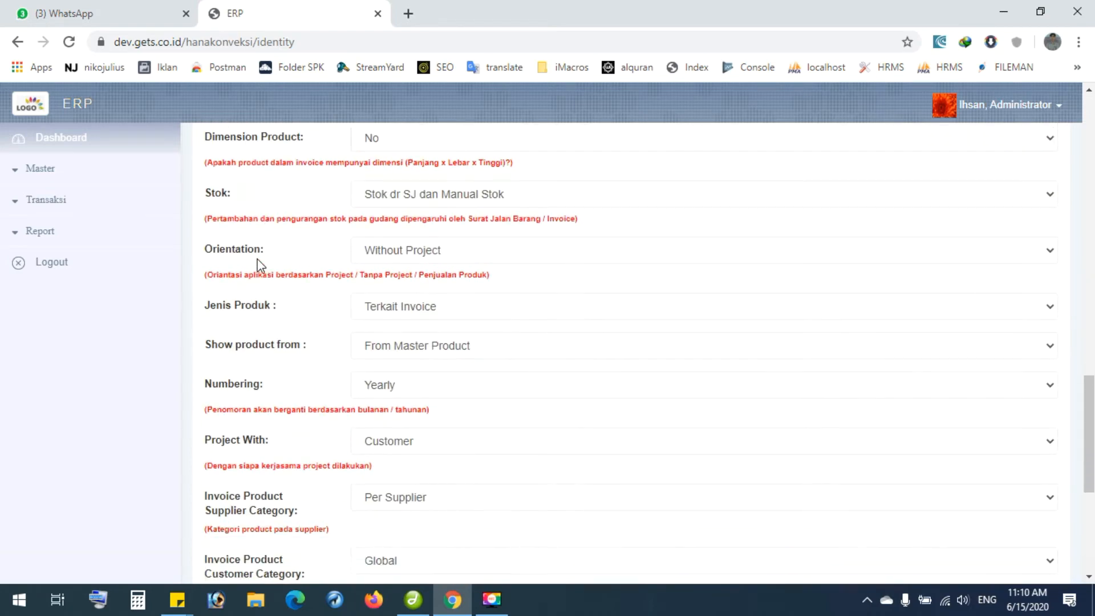
{"action": "scroll", "coordinate": [271, 345], "scroll_direction": "up", "scroll_amount": 8}
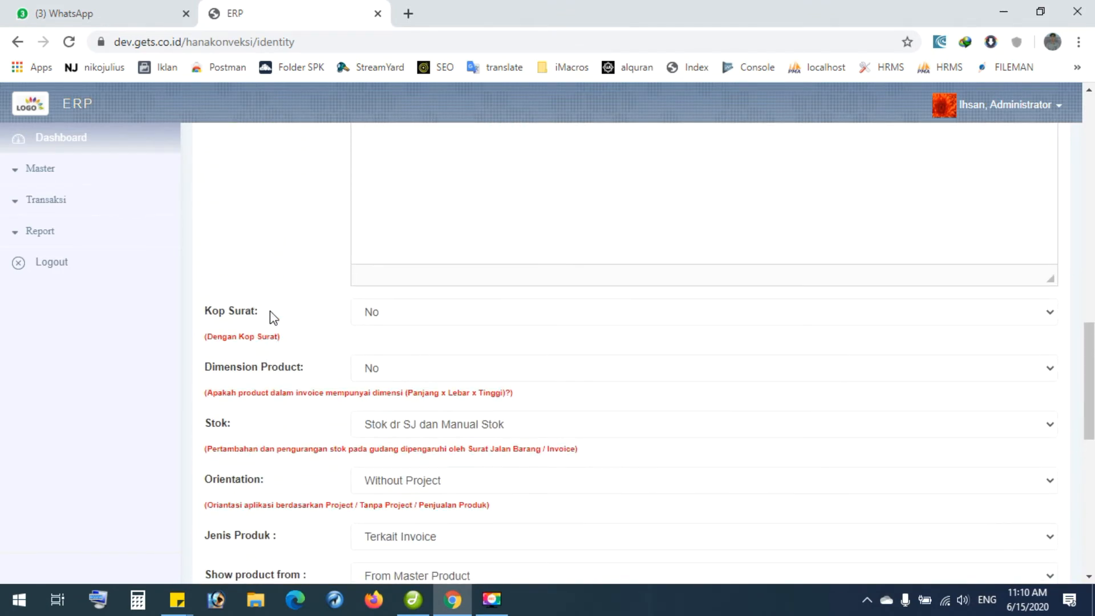
{"action": "scroll", "coordinate": [272, 317], "scroll_direction": "down", "scroll_amount": 3}
{"action": "scroll", "coordinate": [273, 318], "scroll_direction": "down", "scroll_amount": 2}
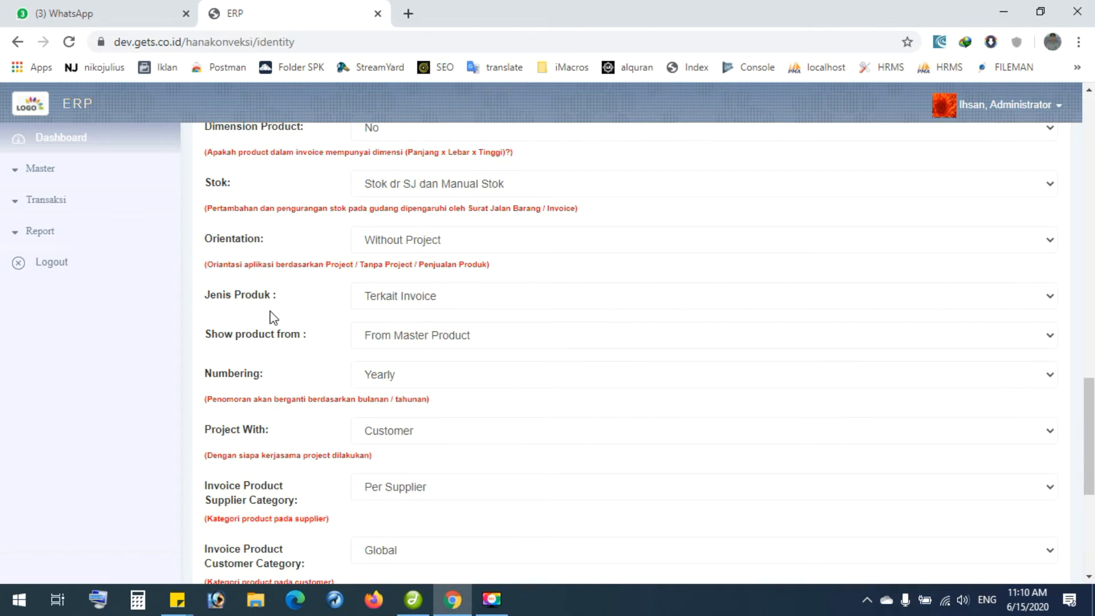
{"action": "scroll", "coordinate": [273, 317], "scroll_direction": "up", "scroll_amount": 3}
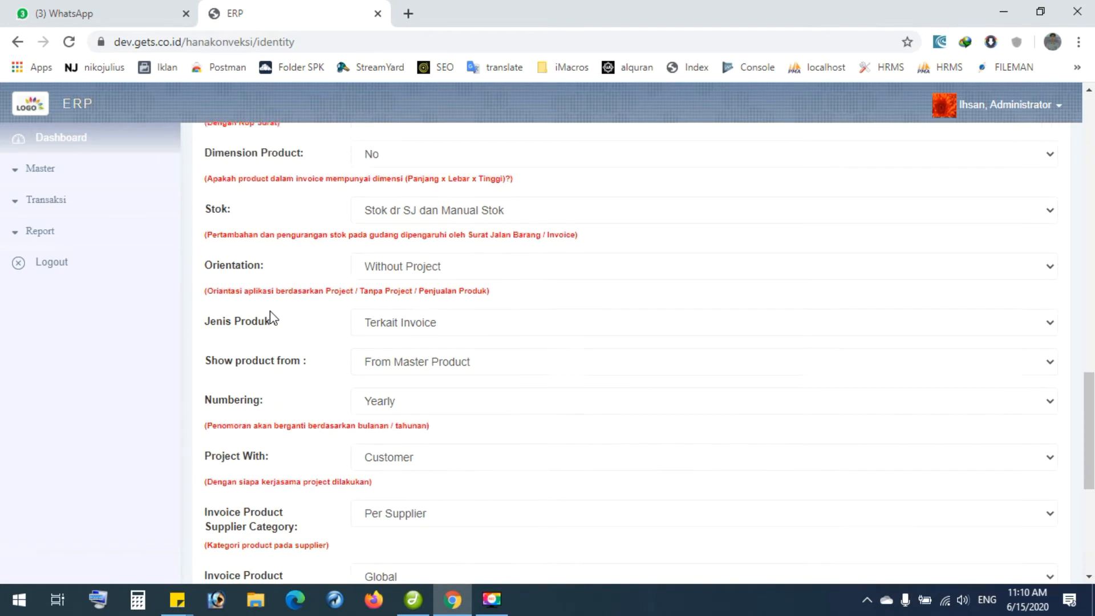
Review the rest of the identity form's settings from Kop Surat to Lock Product, Alert Due Date Invoice and Picture.
{"action": "scroll", "coordinate": [286, 345], "scroll_direction": "down", "scroll_amount": 7}
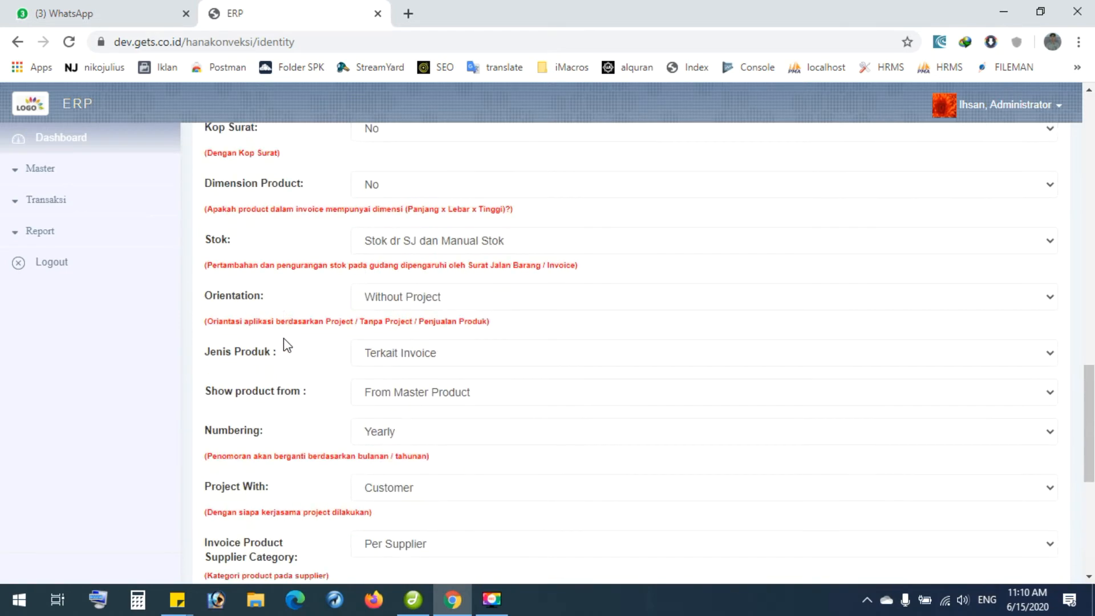
{"action": "scroll", "coordinate": [285, 344], "scroll_direction": "down", "scroll_amount": 2}
{"action": "scroll", "coordinate": [283, 338], "scroll_direction": "up", "scroll_amount": 9}
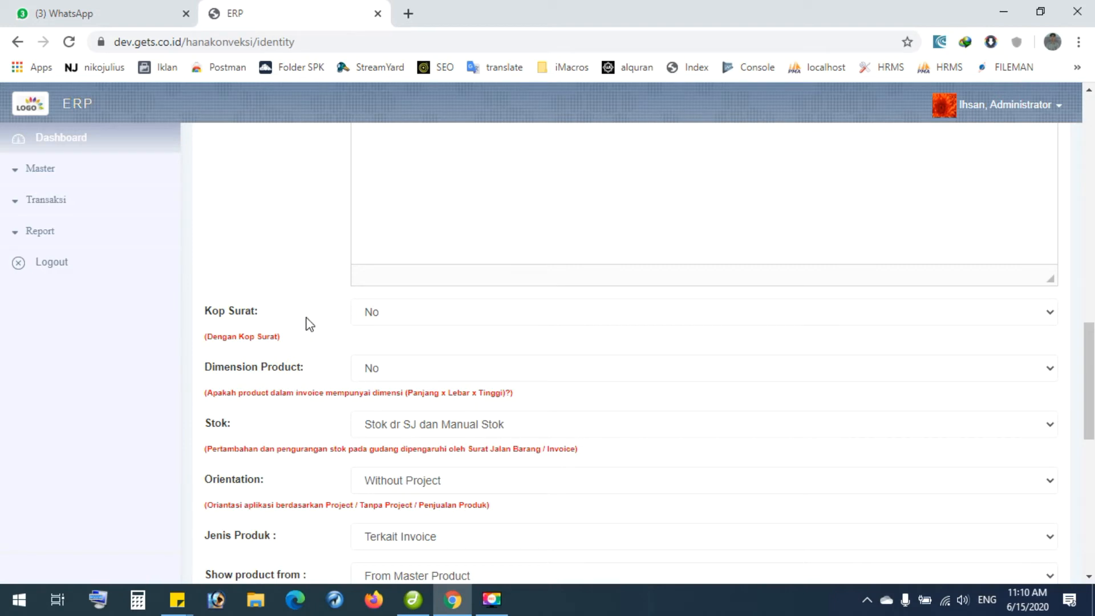
{"action": "scroll", "coordinate": [270, 428], "scroll_direction": "down", "scroll_amount": 10}
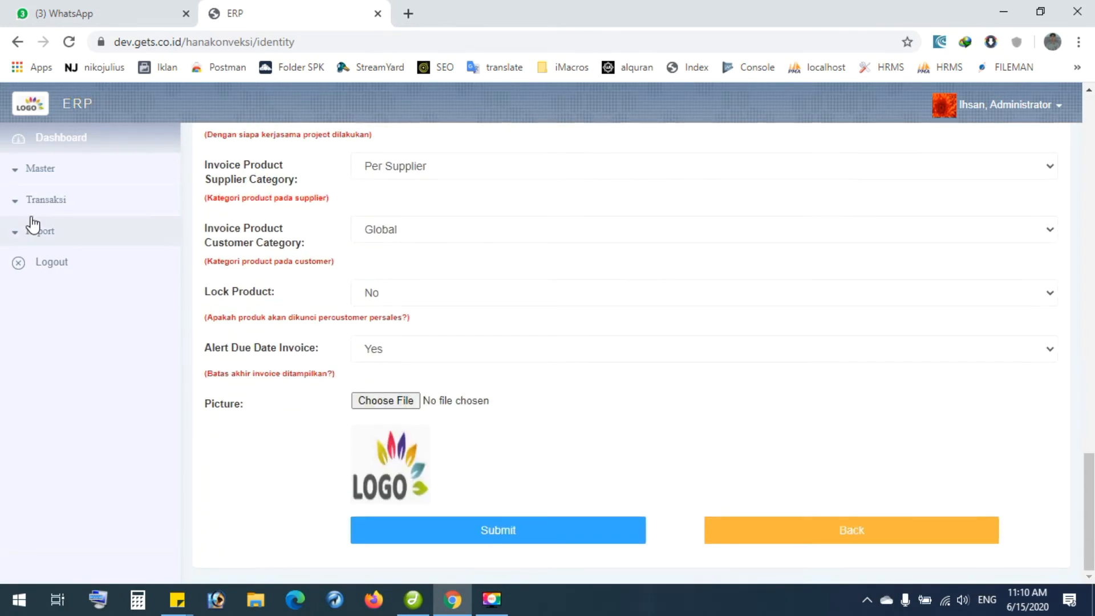
View the master data lists for Unit and Product.
{"action": "left_click", "coordinate": [40, 171]}
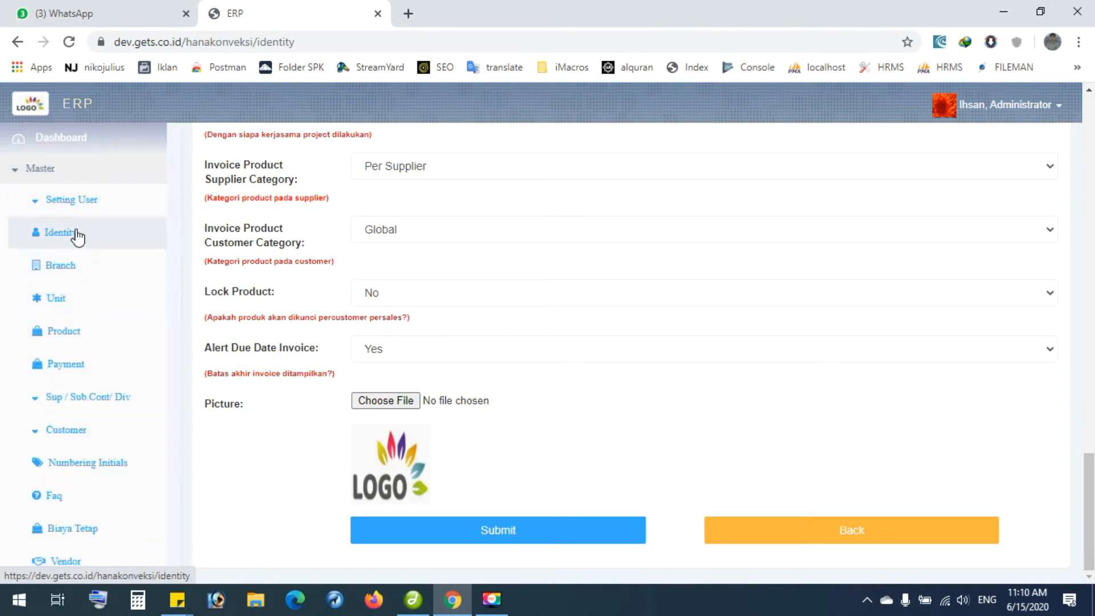
{"action": "left_click", "coordinate": [50, 301]}
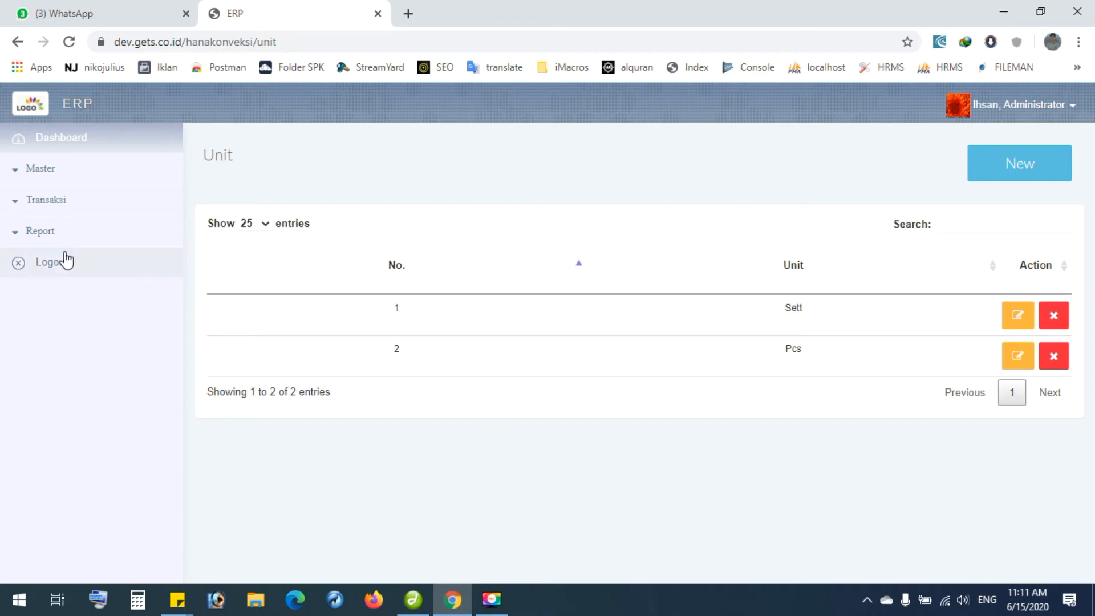
{"action": "left_click", "coordinate": [40, 169]}
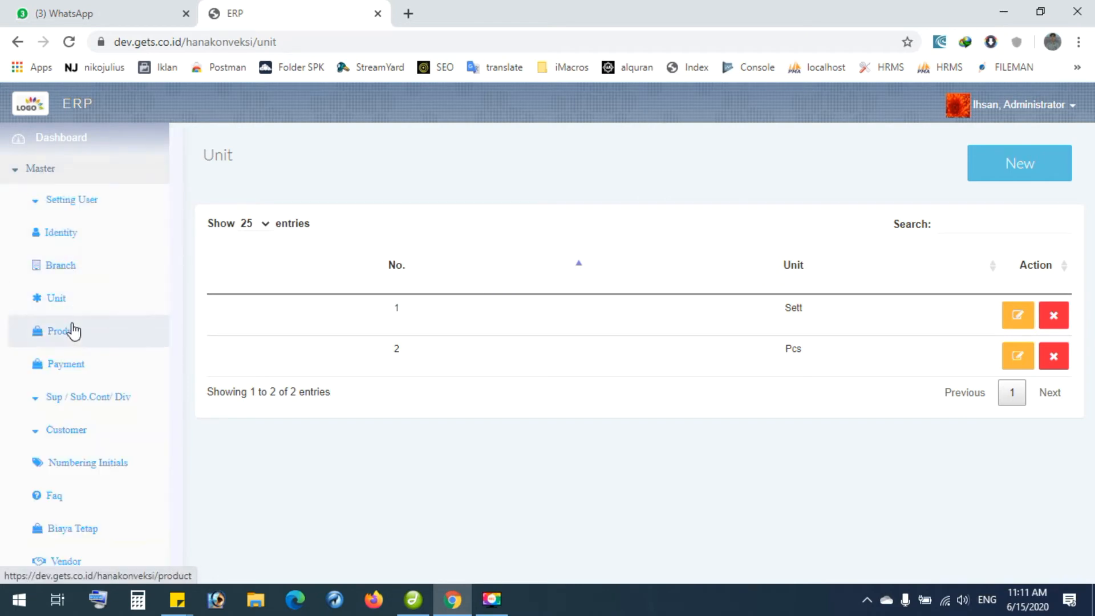
{"action": "left_click", "coordinate": [58, 333]}
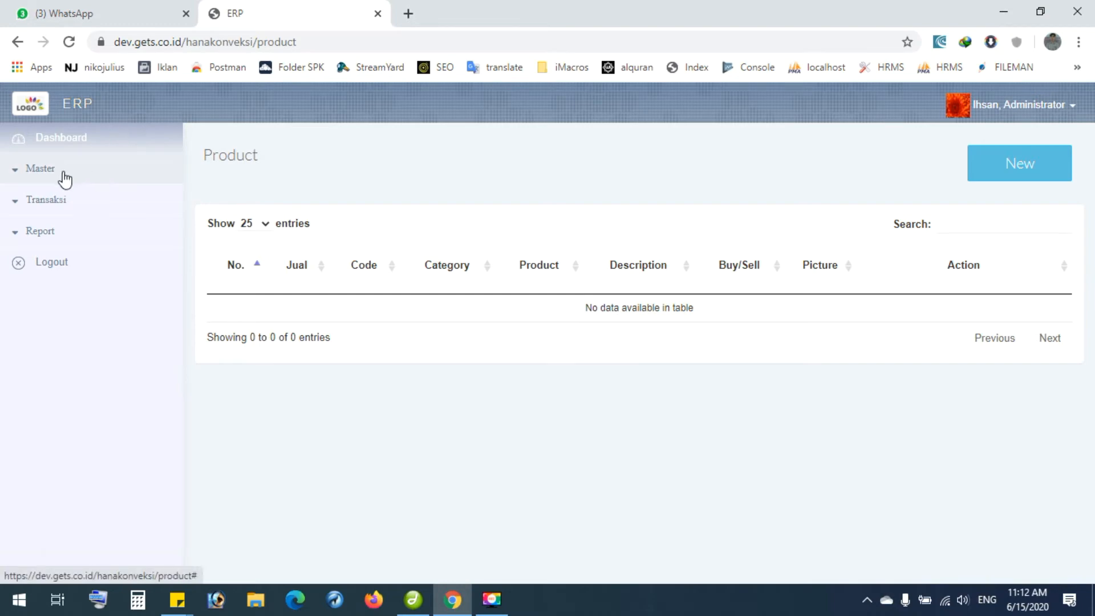
View the Payment Method list in the master data.
{"action": "left_click", "coordinate": [43, 174]}
{"action": "scroll", "coordinate": [114, 296], "scroll_direction": "down", "scroll_amount": 3}
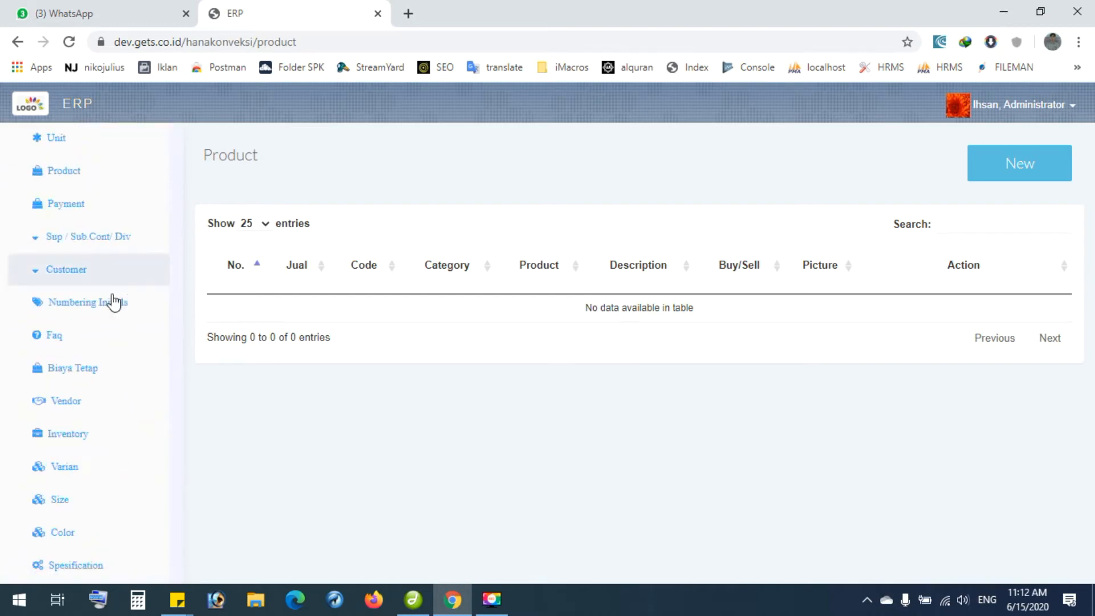
{"action": "left_click", "coordinate": [63, 212]}
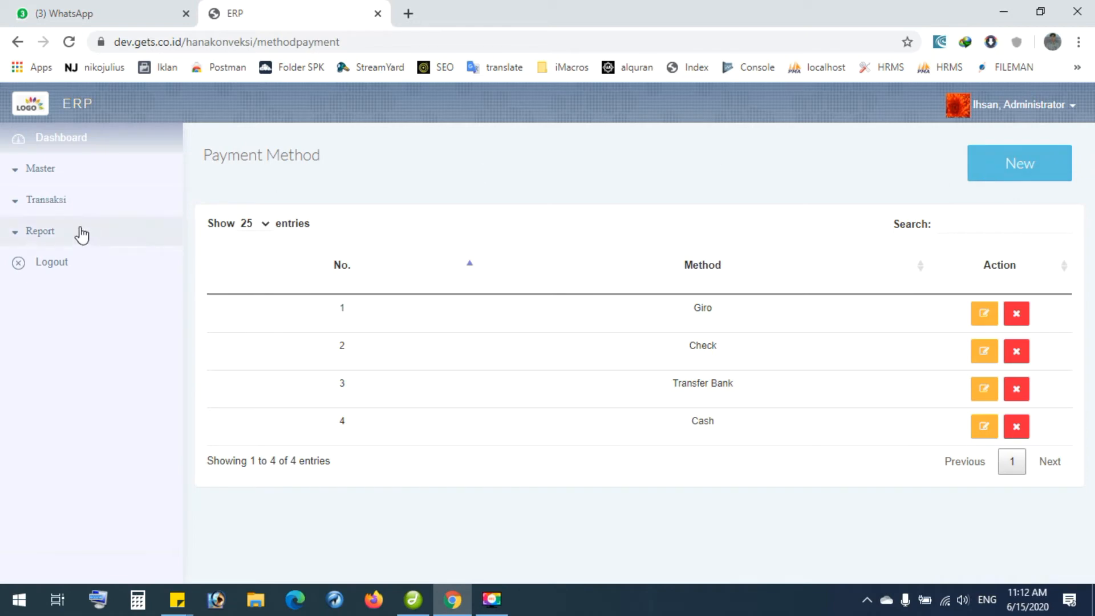
Open the Supplier list from the Sup / Sub.Cont/ Div master data.
{"action": "left_click", "coordinate": [45, 170]}
{"action": "scroll", "coordinate": [134, 293], "scroll_direction": "down", "scroll_amount": 3}
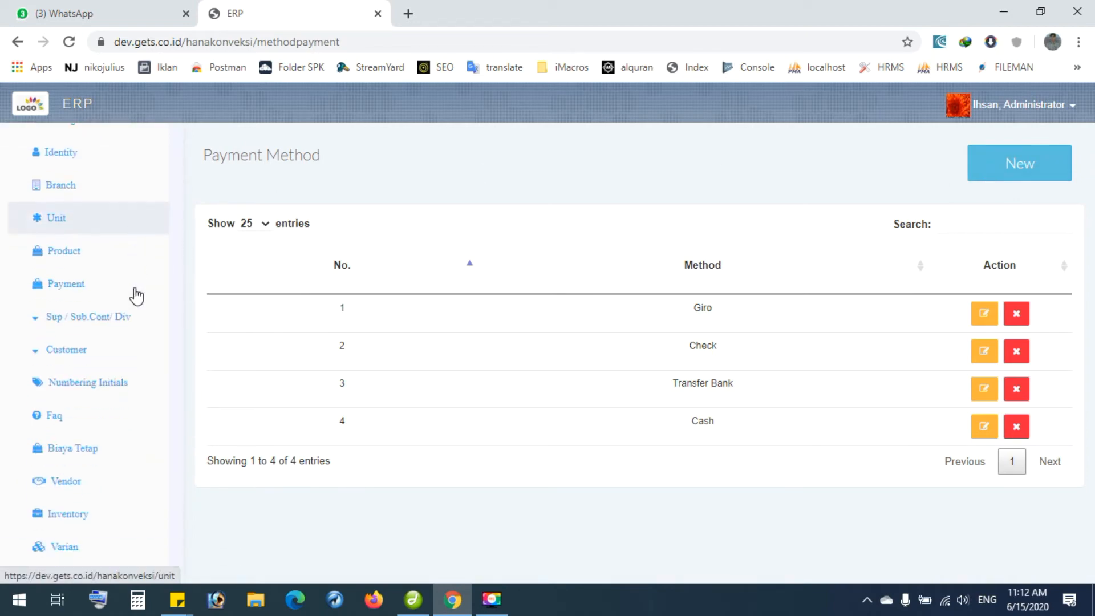
{"action": "left_click", "coordinate": [87, 245]}
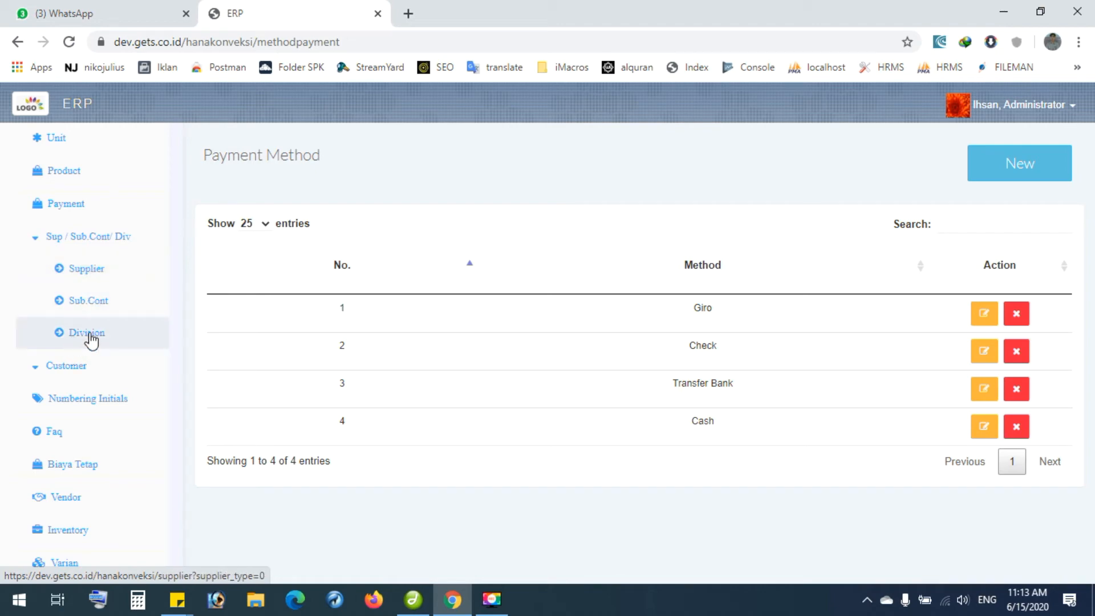
{"action": "left_click", "coordinate": [95, 269]}
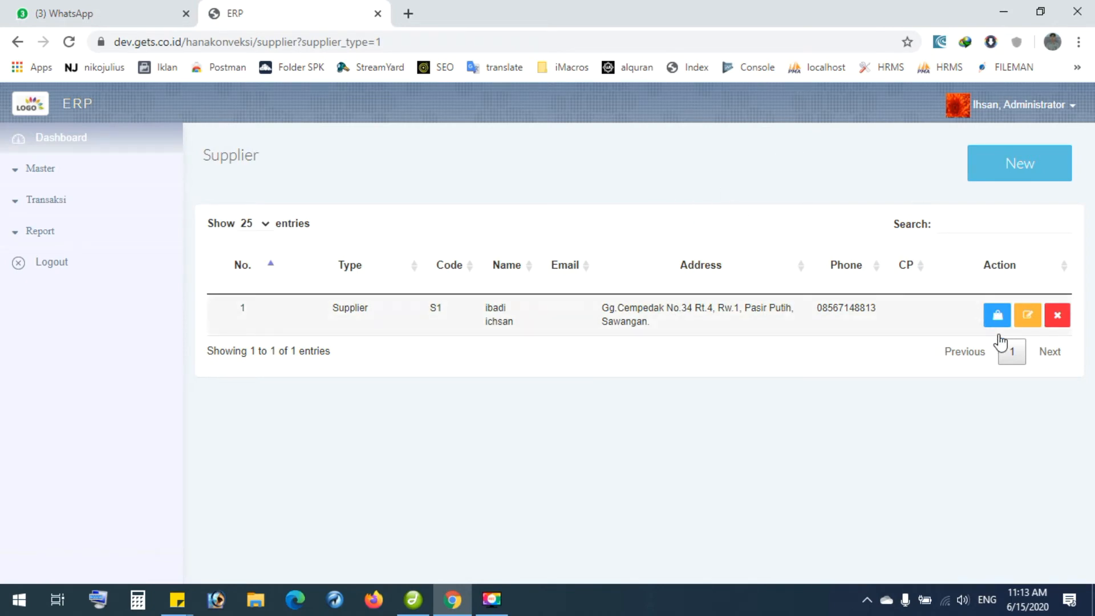
Review the only supplier's update form without saving and check that supplier's product list, returning to the Supplier list.
{"action": "left_click", "coordinate": [1026, 324]}
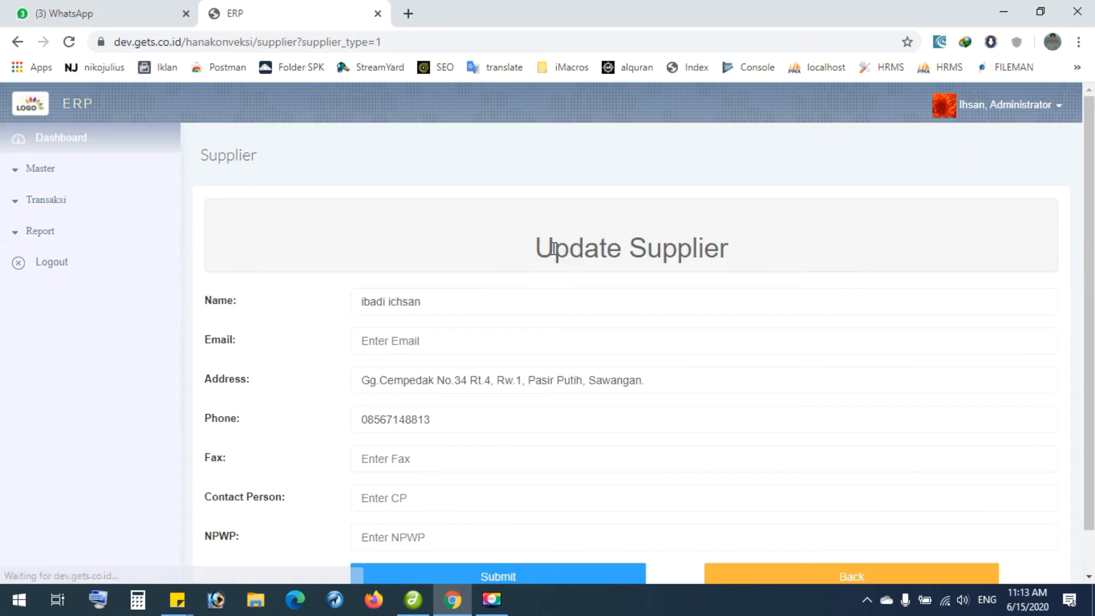
{"action": "scroll", "coordinate": [479, 293], "scroll_direction": "down", "scroll_amount": 1}
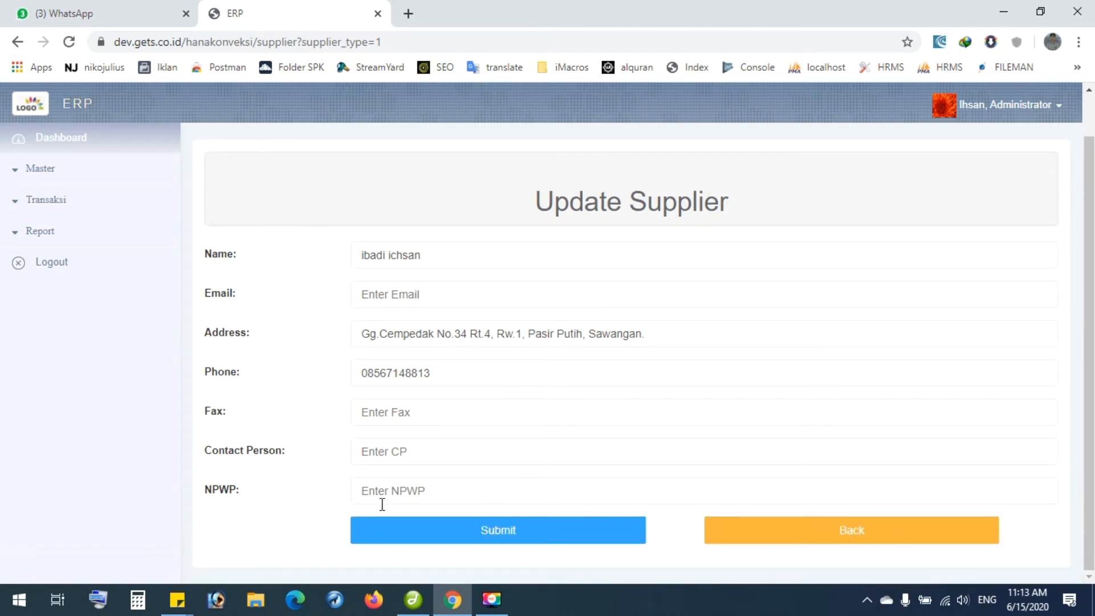
{"action": "left_click", "coordinate": [756, 525]}
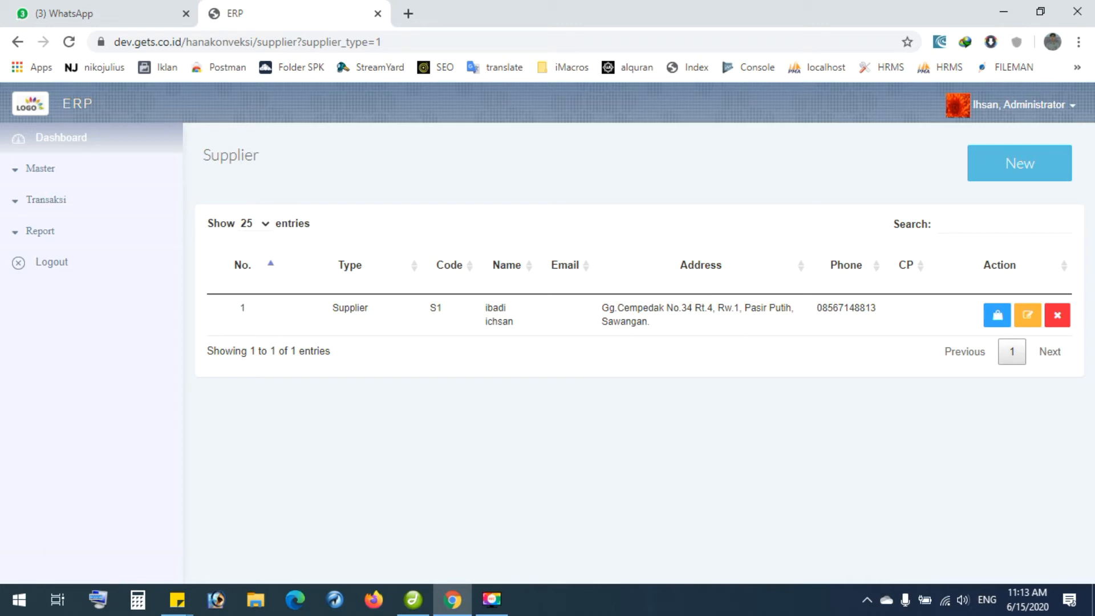
{"action": "left_click", "coordinate": [997, 314]}
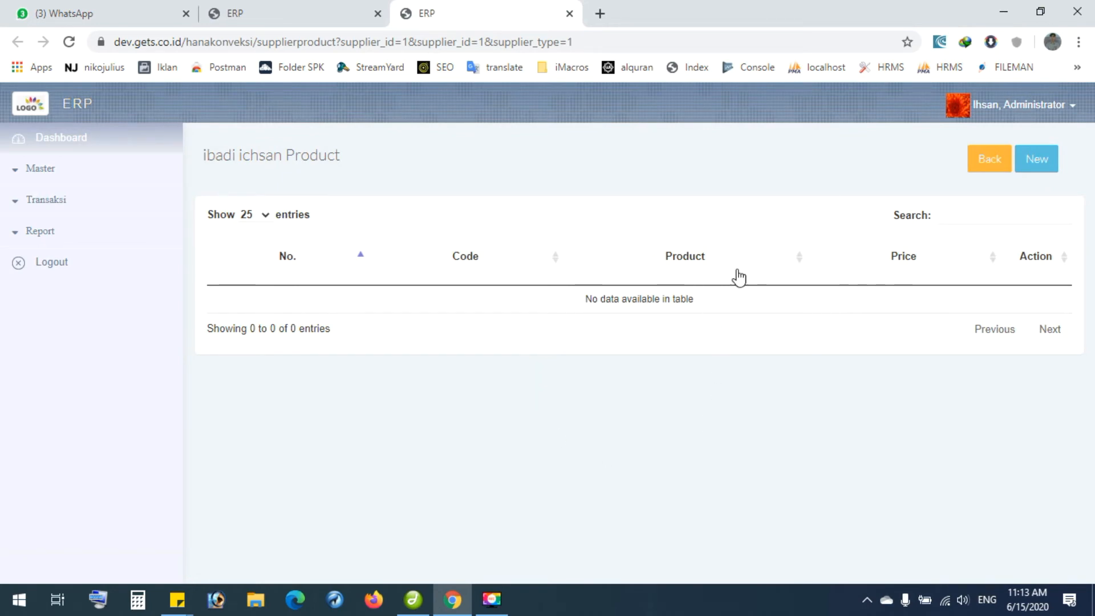
{"action": "left_click", "coordinate": [989, 158]}
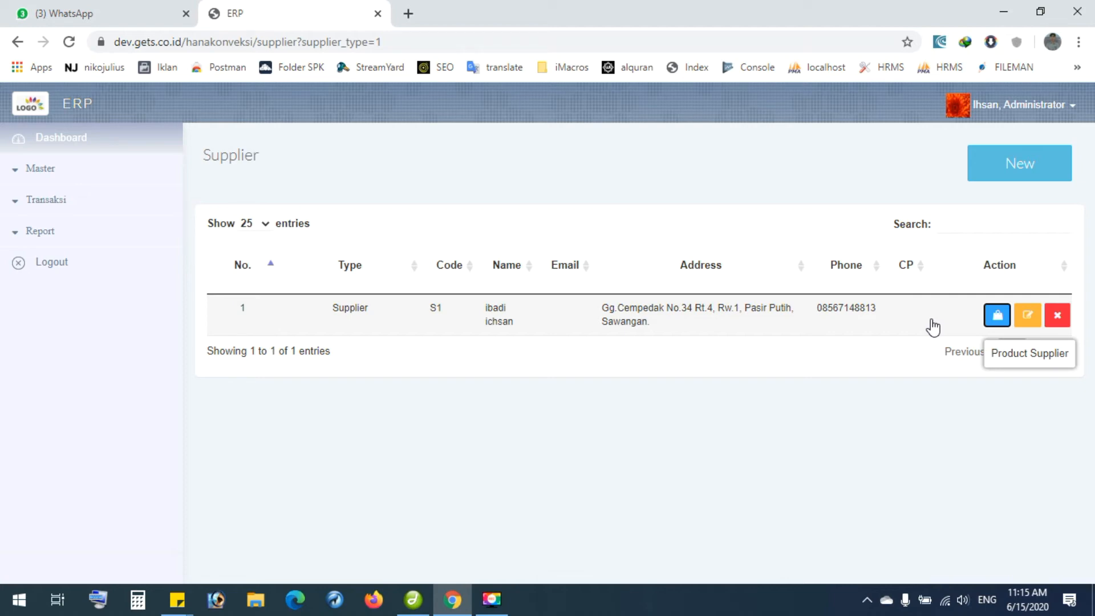
Open the Sub.Cont list from the Sup / Sub.Cont/ Div master data.
{"action": "left_click", "coordinate": [42, 170]}
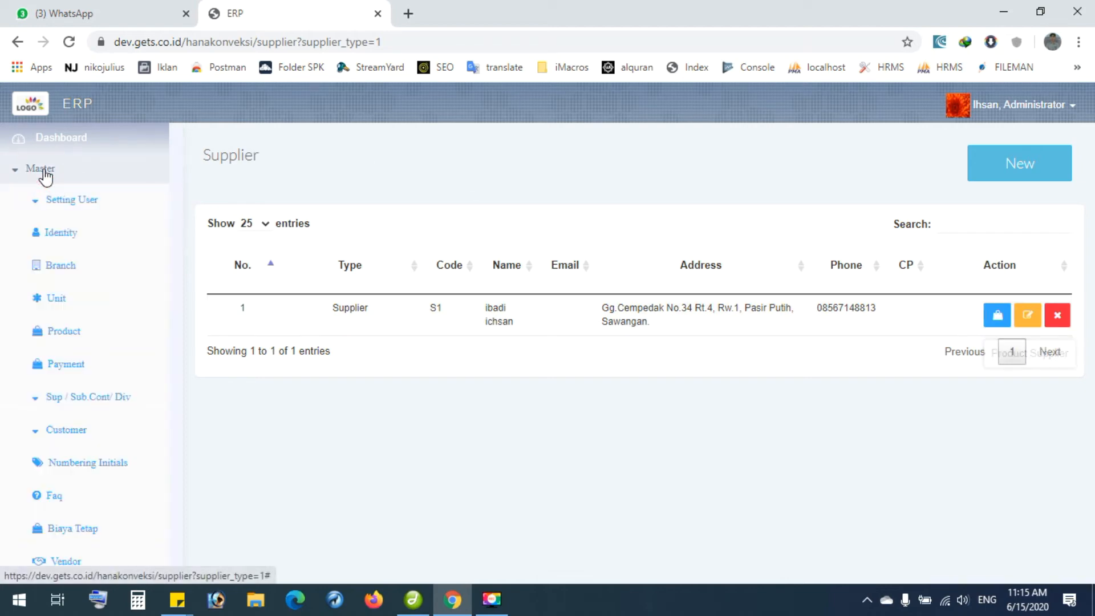
{"action": "scroll", "coordinate": [73, 296], "scroll_direction": "down", "scroll_amount": 2}
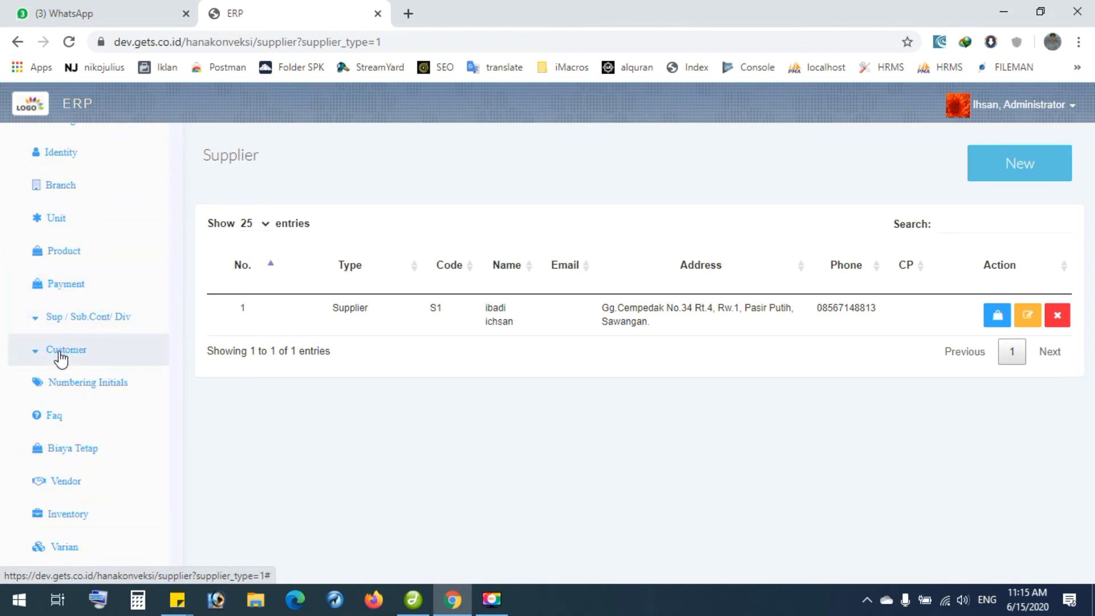
{"action": "left_click", "coordinate": [60, 320]}
{"action": "left_click", "coordinate": [80, 381]}
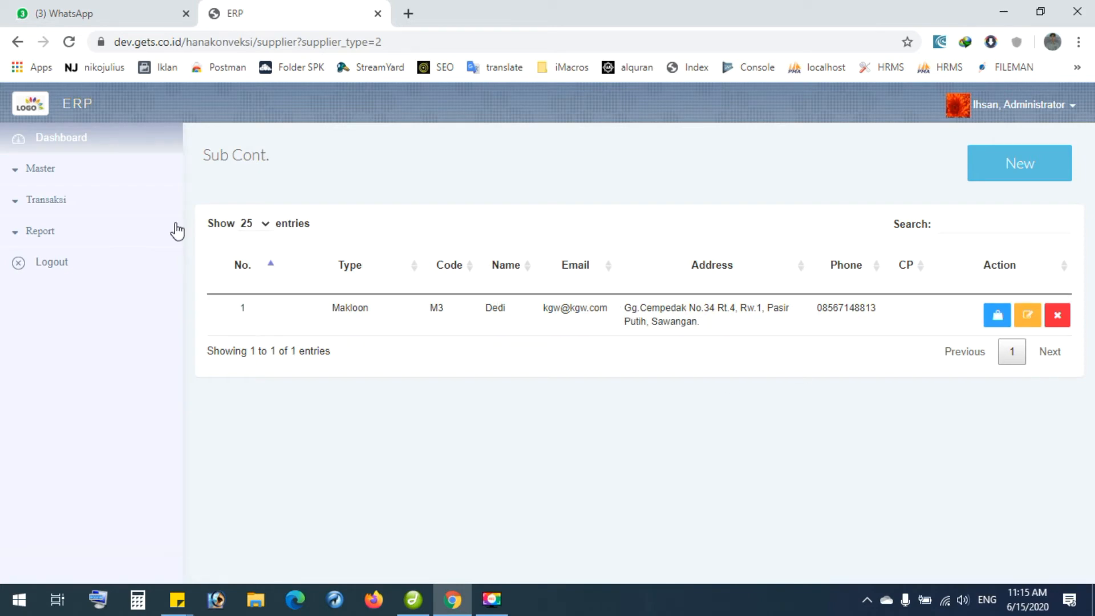
Open the Division list from the Sup / Sub.Cont/ Div master data and look through its entries.
{"action": "left_click", "coordinate": [40, 173]}
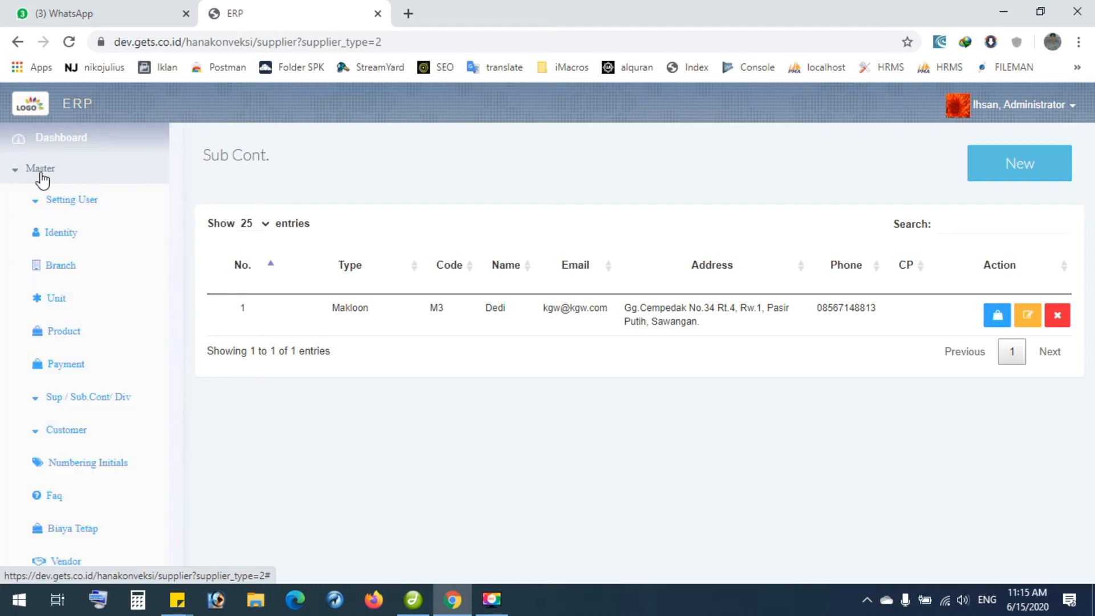
{"action": "left_click", "coordinate": [71, 409]}
{"action": "scroll", "coordinate": [74, 413], "scroll_direction": "down", "scroll_amount": 1}
{"action": "left_click", "coordinate": [76, 414]}
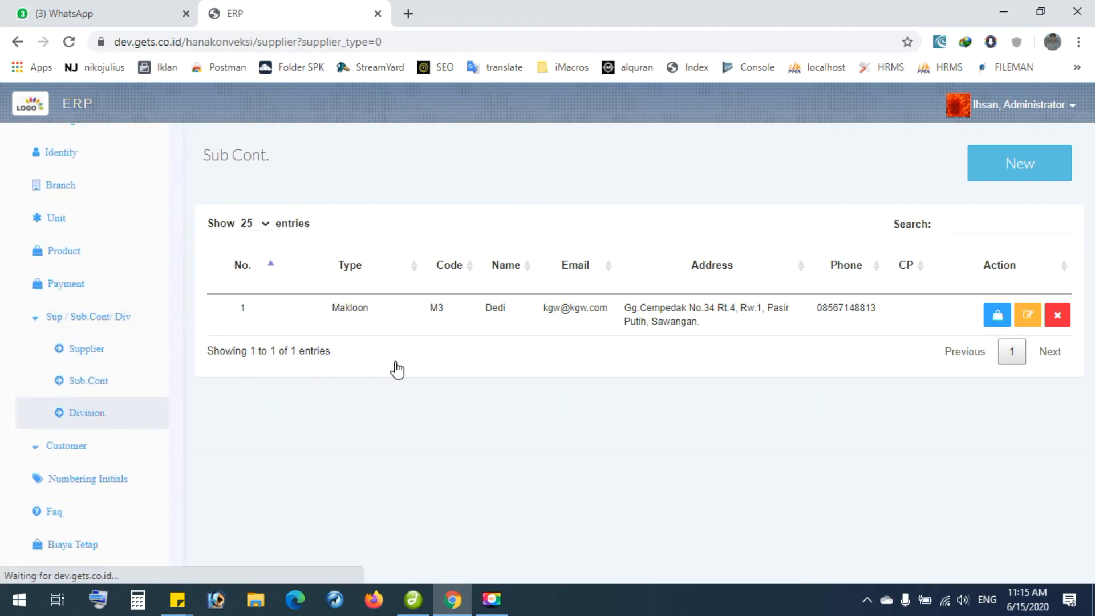
{"action": "scroll", "coordinate": [570, 377], "scroll_direction": "down", "scroll_amount": 1}
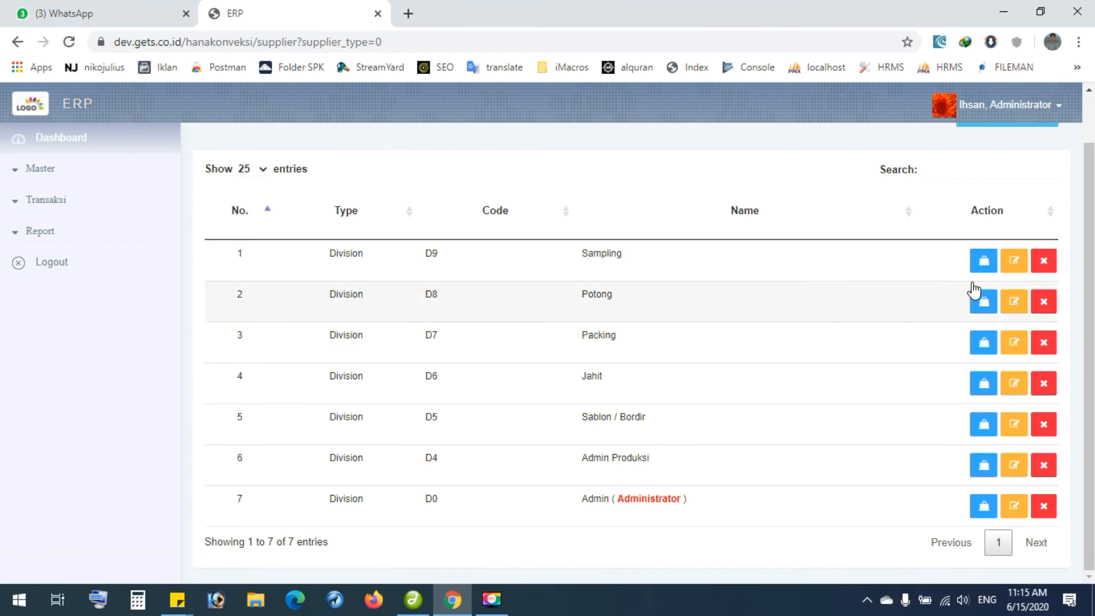
Review the Sampling division's update form without saving and go back over the Division list.
{"action": "left_click", "coordinate": [1015, 265]}
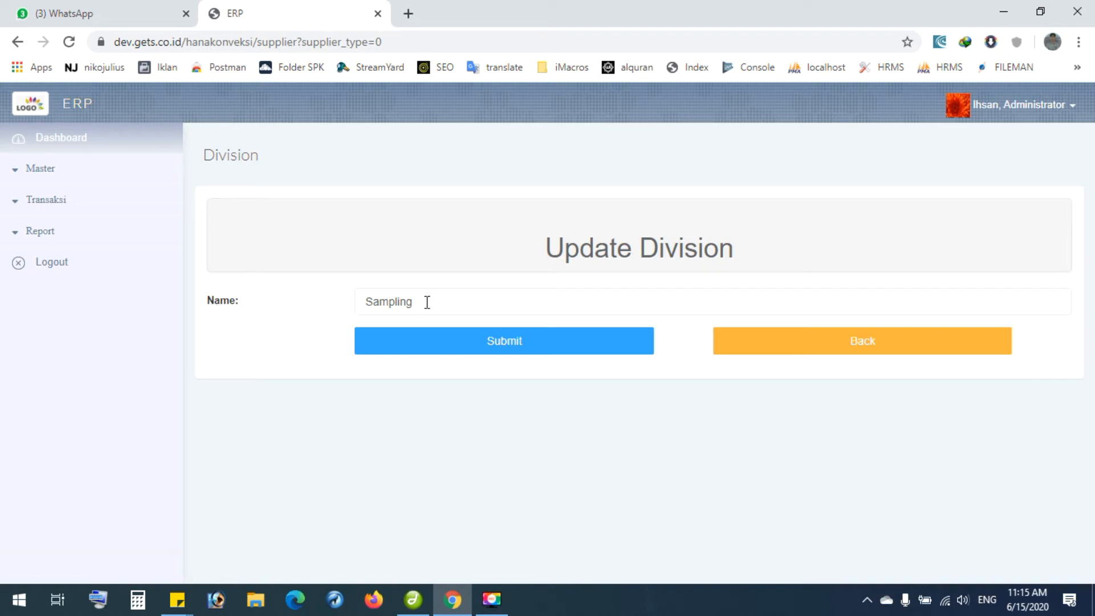
{"action": "left_click", "coordinate": [764, 332]}
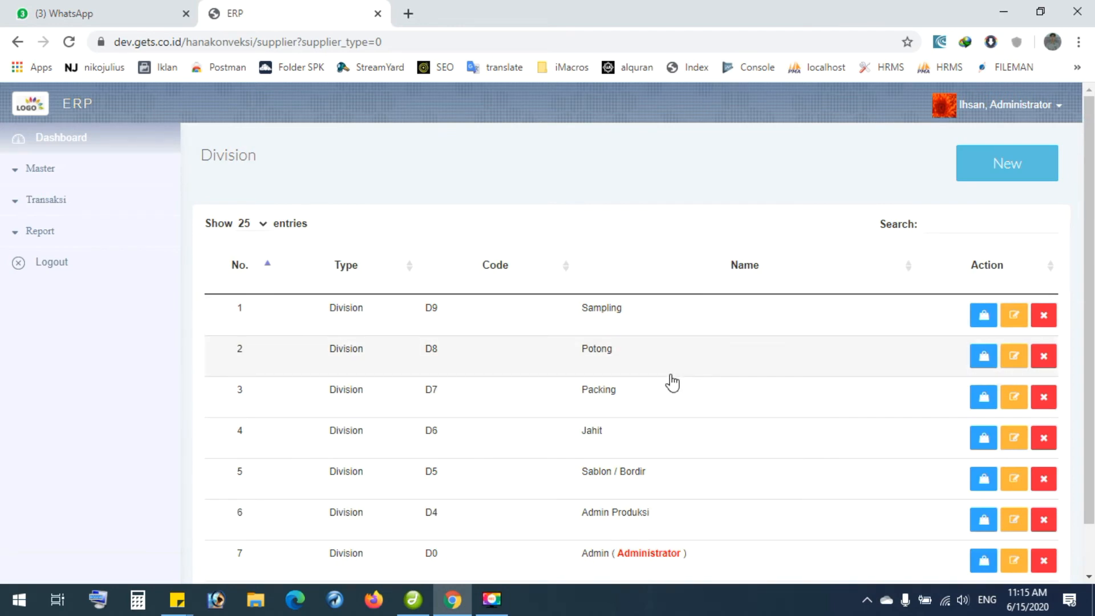
{"action": "scroll", "coordinate": [672, 383], "scroll_direction": "down", "scroll_amount": 1}
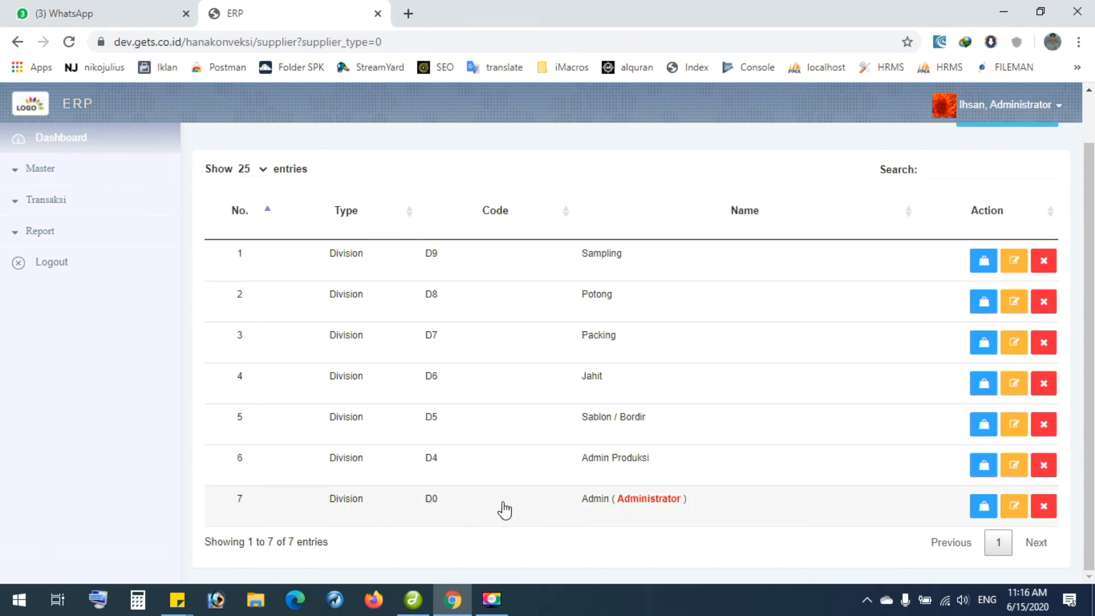
Delete the Admin division marked as Administrator and look over the remaining divisions.
{"action": "left_click", "coordinate": [1035, 507]}
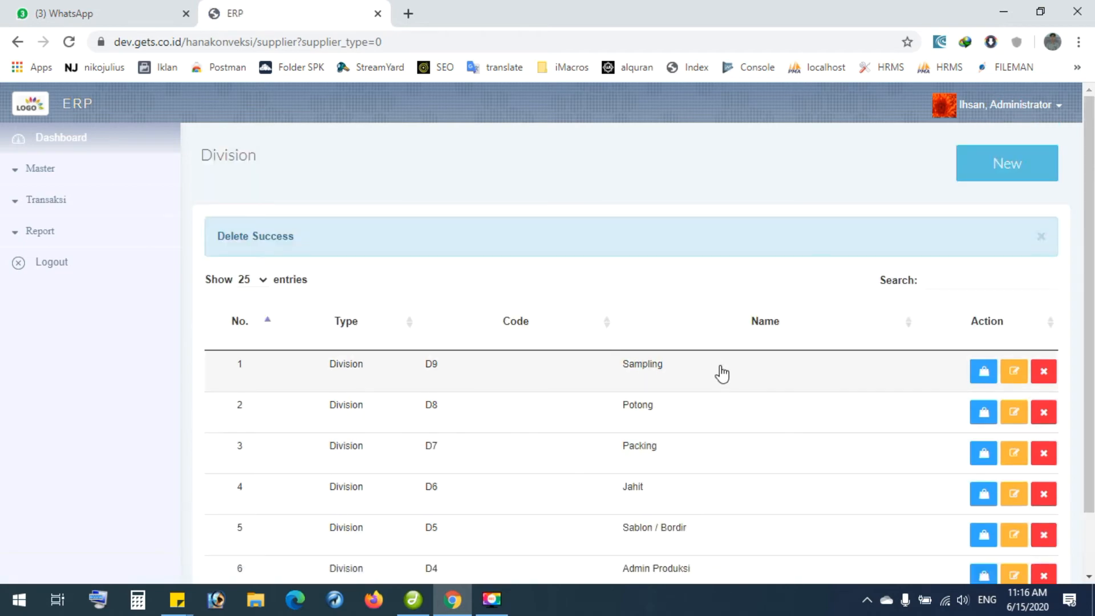
{"action": "scroll", "coordinate": [721, 371], "scroll_direction": "down", "scroll_amount": 2}
{"action": "scroll", "coordinate": [615, 325], "scroll_direction": "up", "scroll_amount": 2}
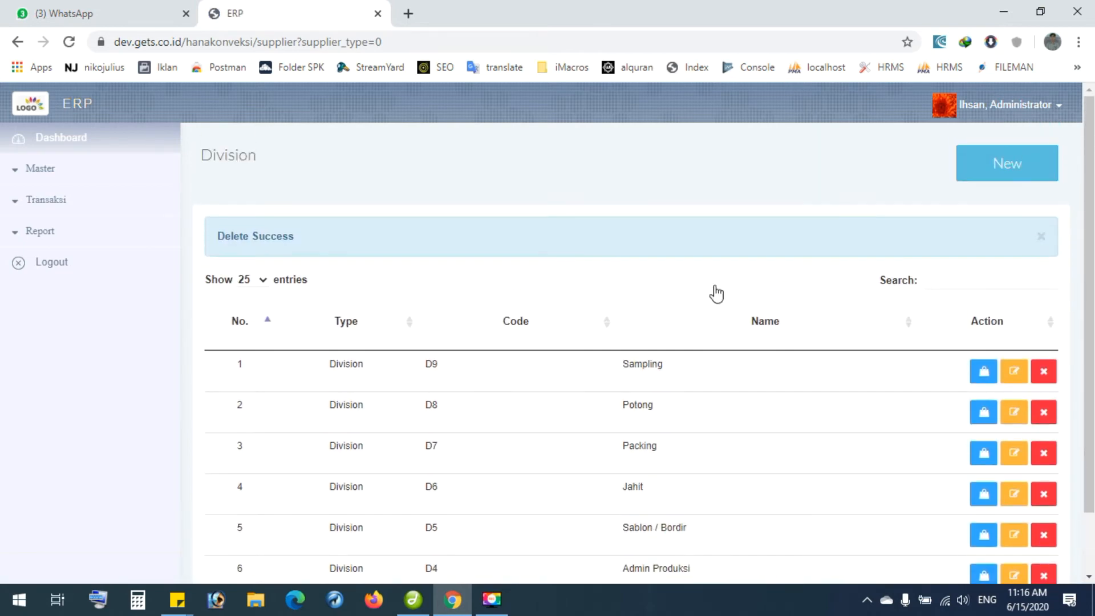
Create a new division named Admin with the Administrator option enabled and check it in the Division list.
{"action": "left_click", "coordinate": [980, 173]}
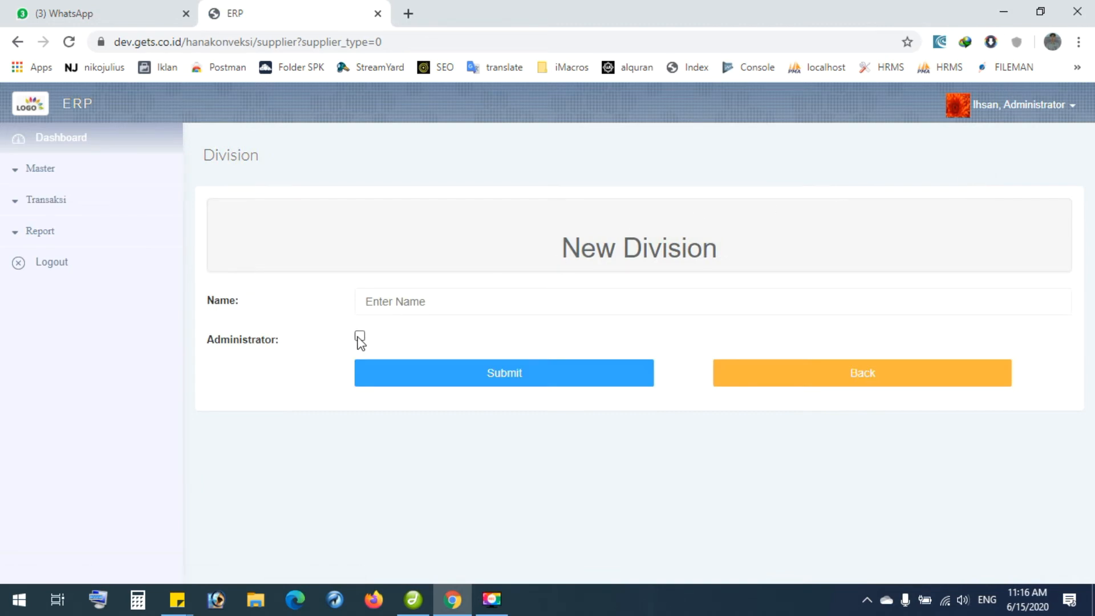
{"action": "left_click", "coordinate": [391, 301]}
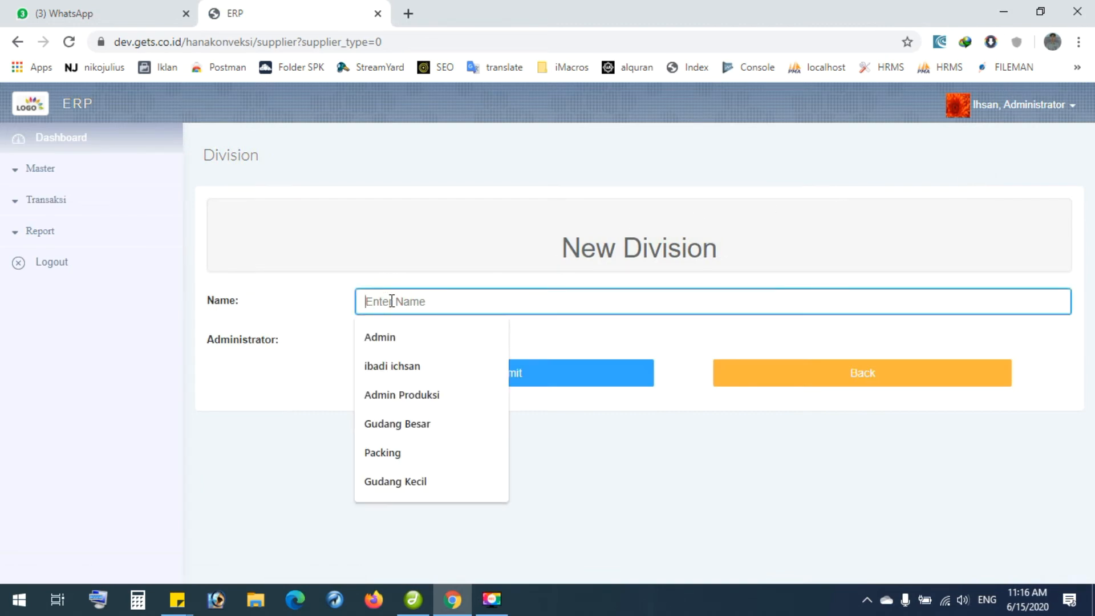
{"action": "left_click", "coordinate": [382, 337]}
{"action": "left_click", "coordinate": [360, 337]}
{"action": "left_click", "coordinate": [464, 380]}
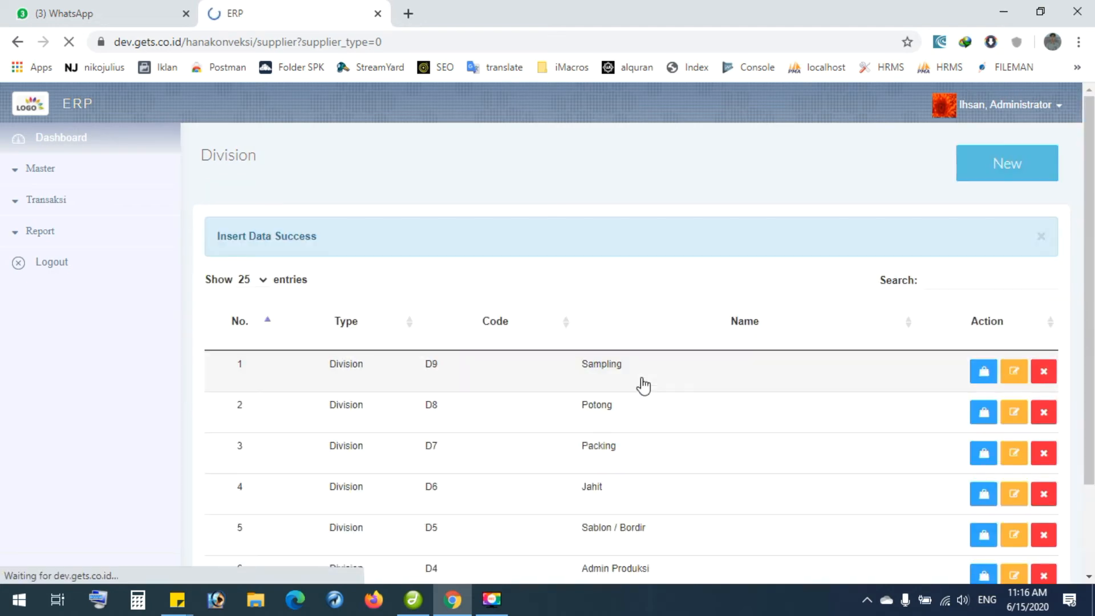
{"action": "scroll", "coordinate": [643, 386], "scroll_direction": "down", "scroll_amount": 2}
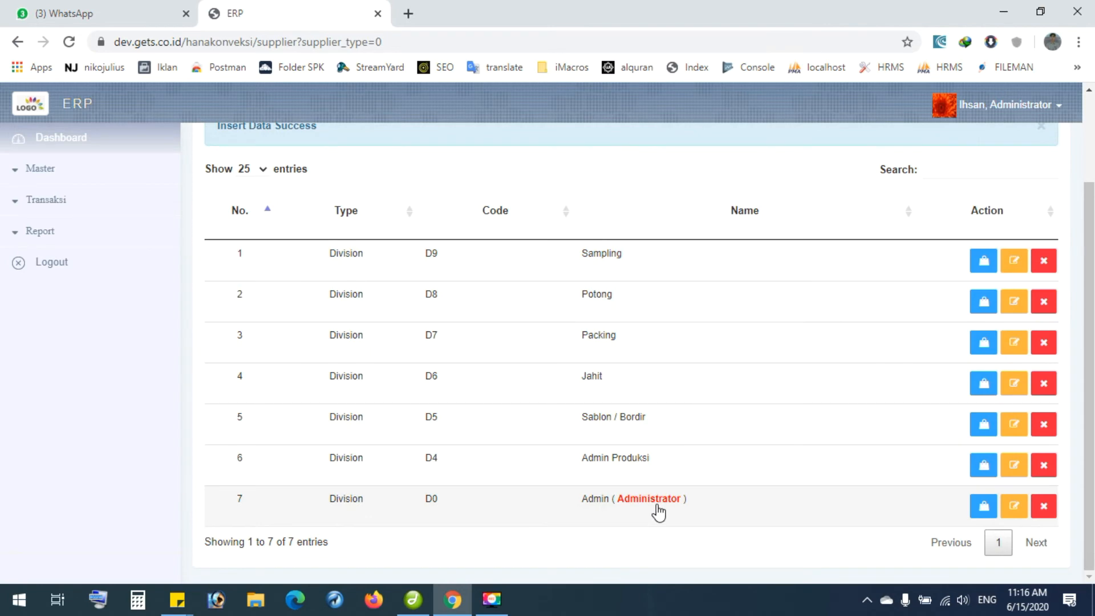
Check the Sampling division's update form without saving, and delete the newly created Admin division from the Division list.
{"action": "left_click", "coordinate": [1012, 261]}
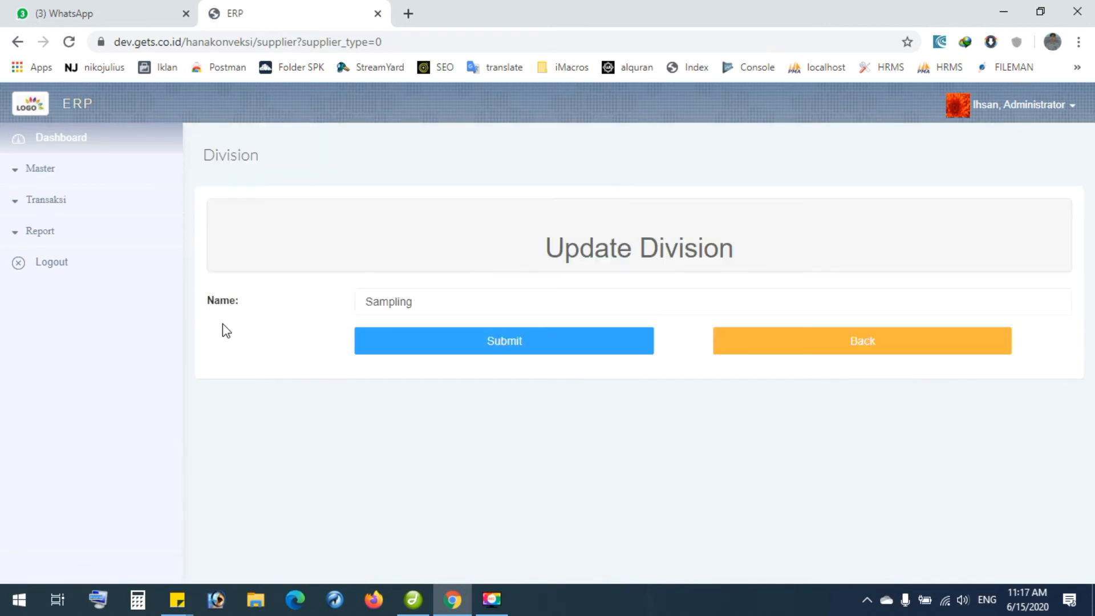
{"action": "left_click", "coordinate": [722, 341]}
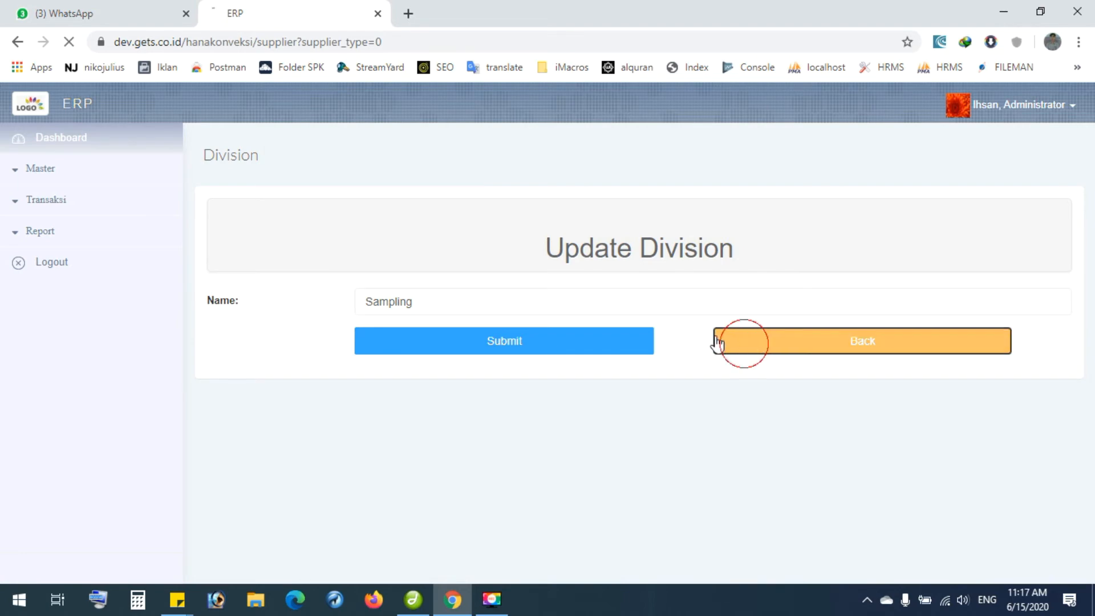
{"action": "left_click", "coordinate": [1045, 508]}
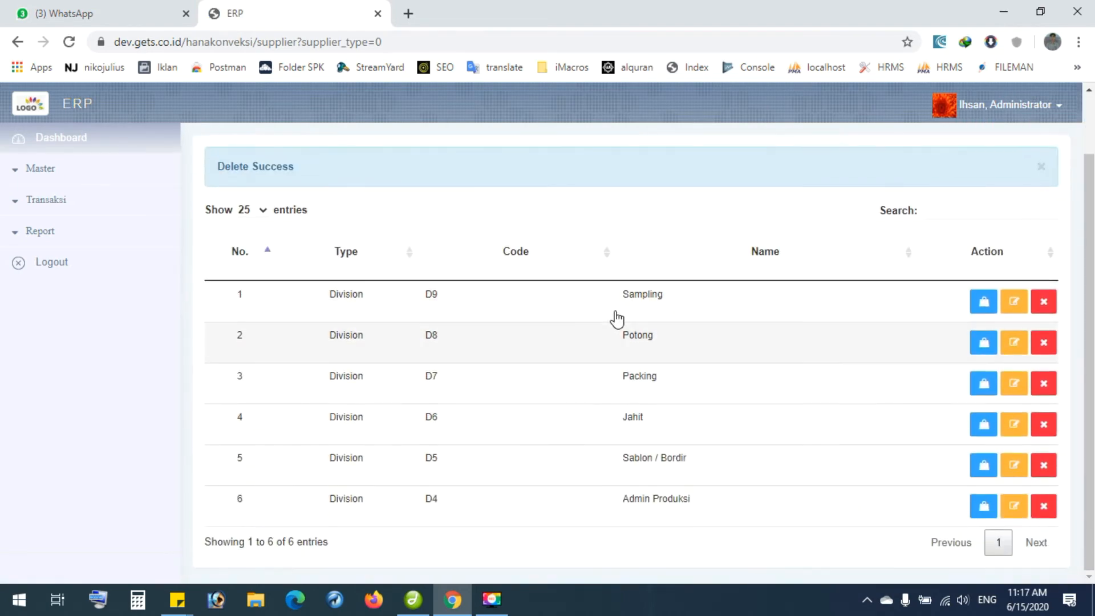
Open the Potong division for updating, try out its Administrator option, and return to the Division list without saving.
{"action": "left_click", "coordinate": [1014, 344]}
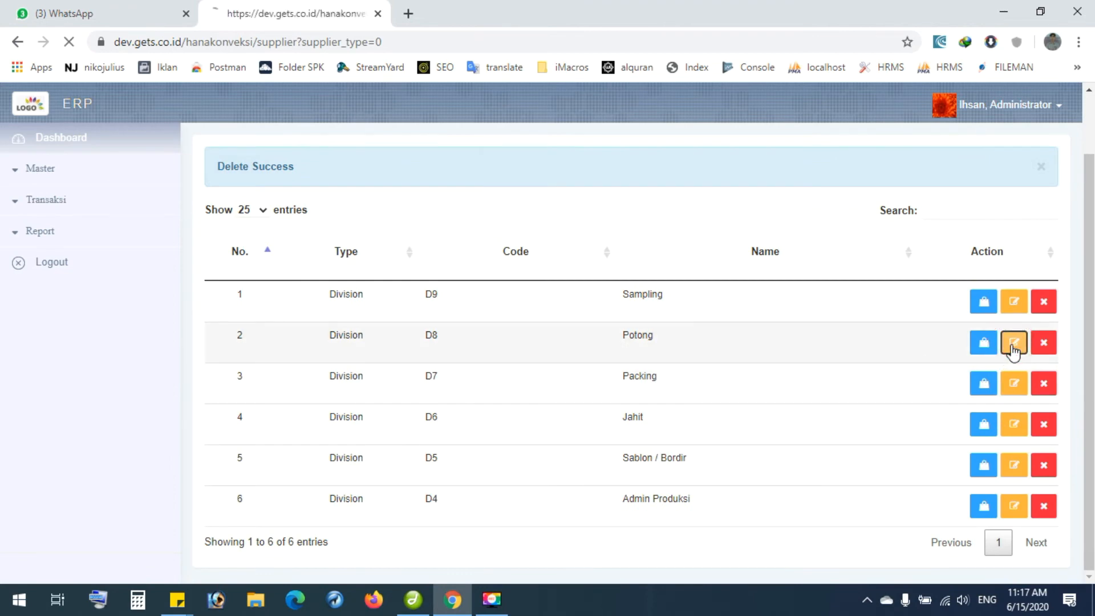
{"action": "left_click", "coordinate": [359, 335]}
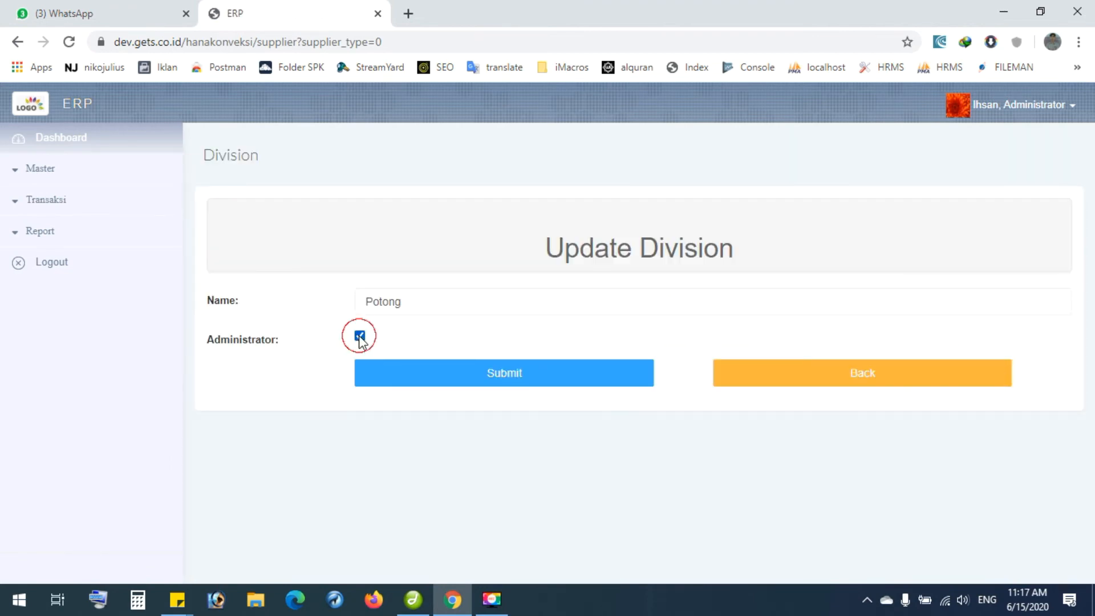
{"action": "left_click", "coordinate": [359, 335]}
{"action": "left_click", "coordinate": [782, 373]}
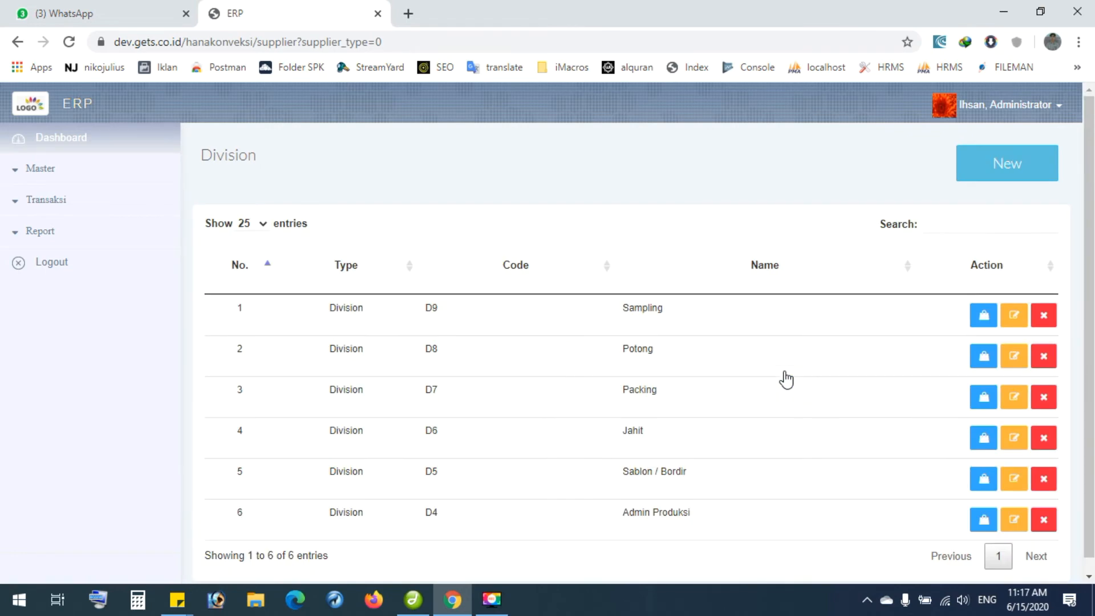
Create a new division named Admin with the Administrator option enabled.
{"action": "left_click", "coordinate": [972, 179]}
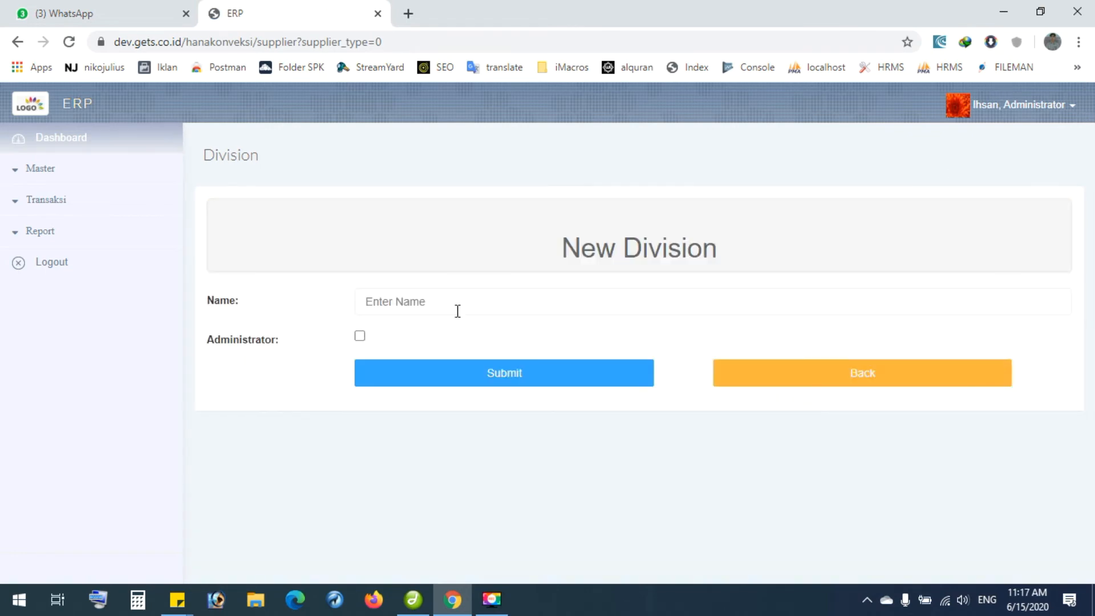
{"action": "left_click", "coordinate": [457, 311]}
{"action": "left_click", "coordinate": [416, 342]}
{"action": "left_click", "coordinate": [359, 336]}
{"action": "left_click", "coordinate": [419, 381]}
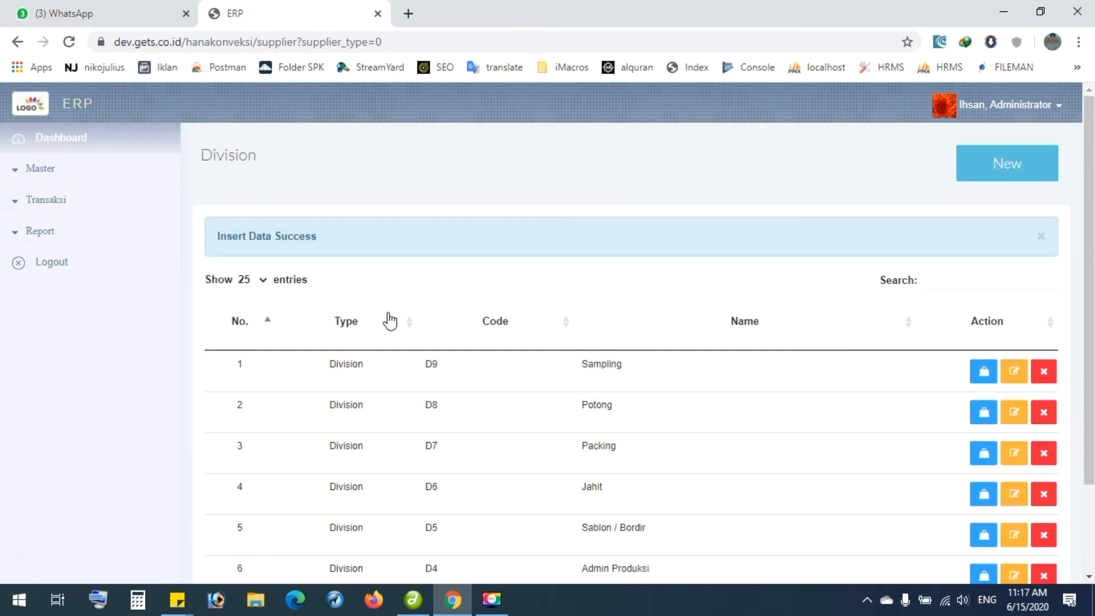
Look over the divisions in the Position list and return to the Division list to check the Admin division.
{"action": "left_click", "coordinate": [32, 171]}
{"action": "left_click", "coordinate": [72, 200]}
{"action": "left_click", "coordinate": [84, 237]}
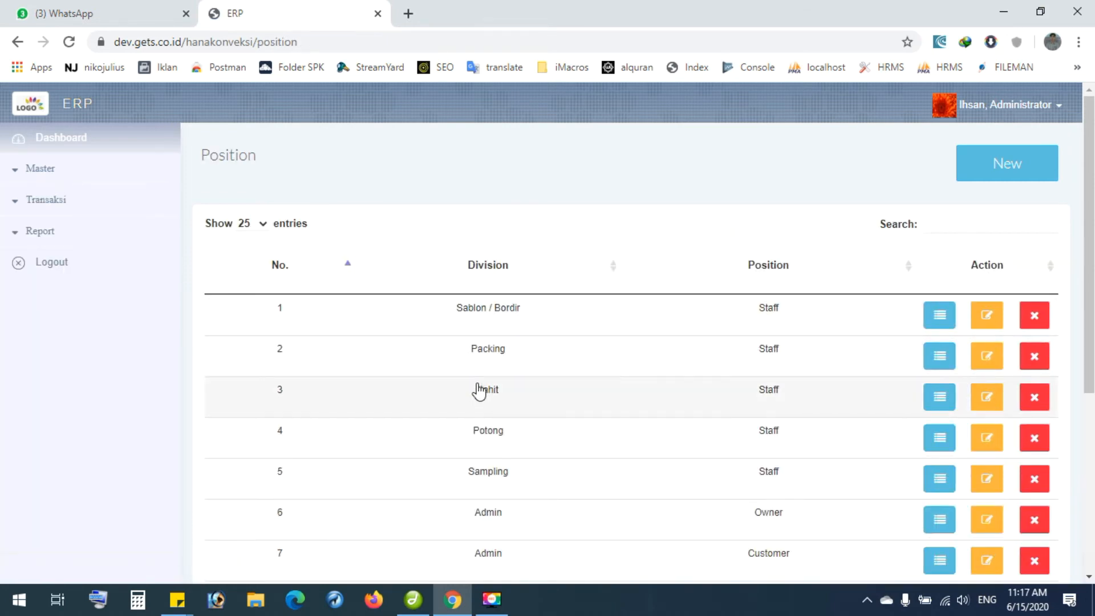
{"action": "left_click", "coordinate": [40, 174]}
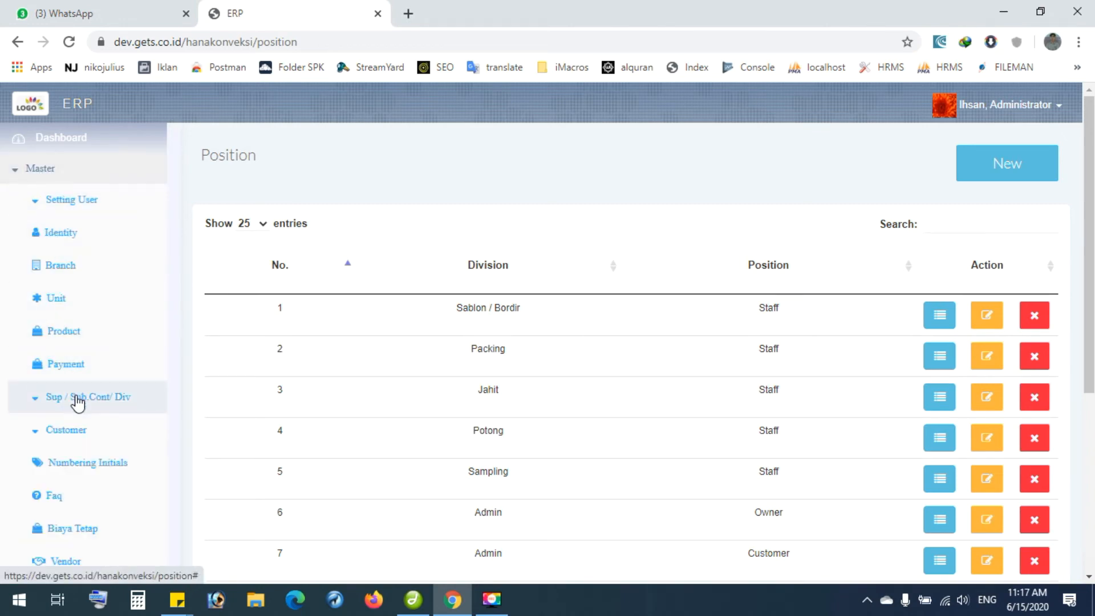
{"action": "left_click", "coordinate": [76, 399]}
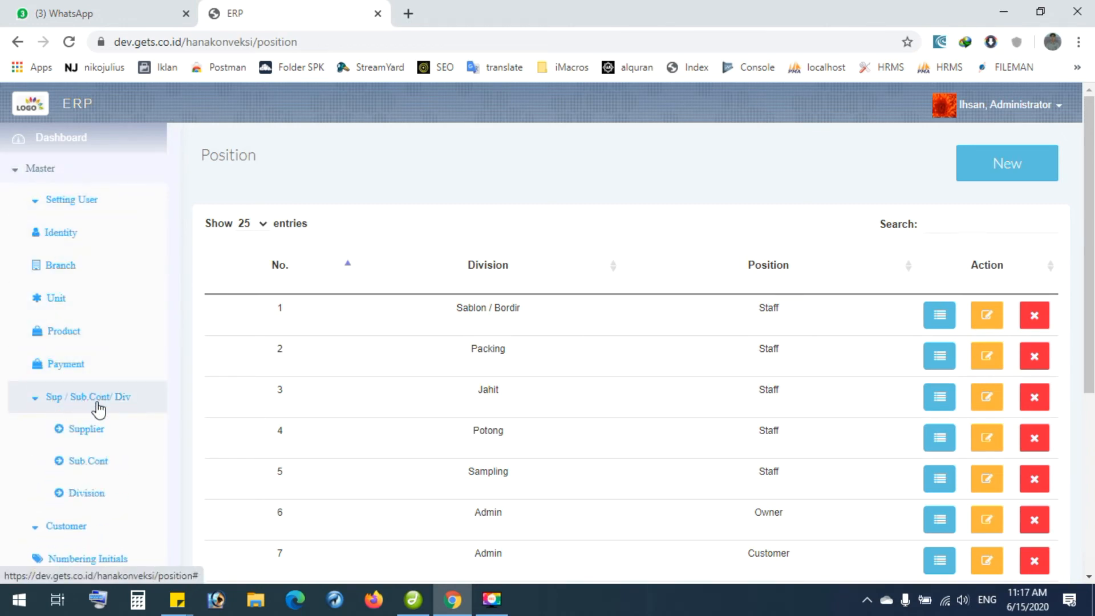
{"action": "left_click", "coordinate": [92, 494]}
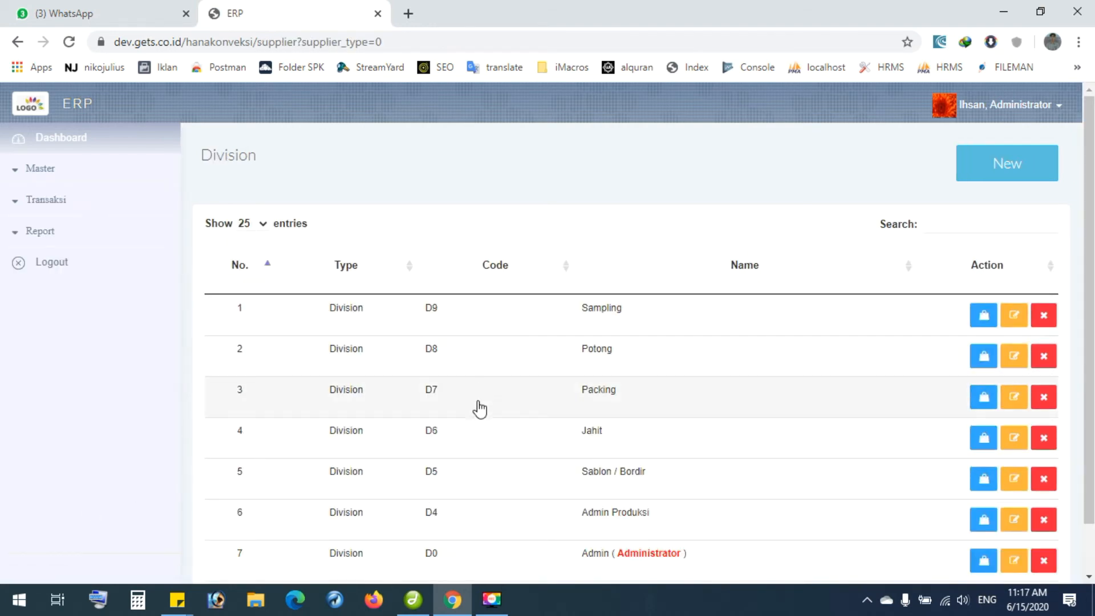
{"action": "scroll", "coordinate": [585, 387], "scroll_direction": "down", "scroll_amount": 1}
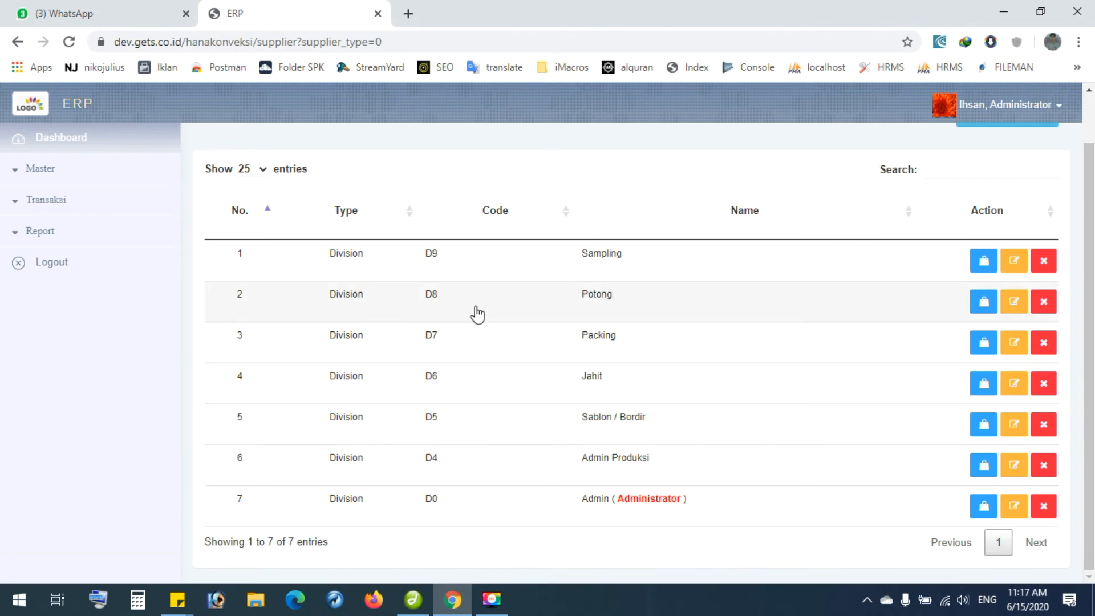
Open the Customer list and review the fields in the first customer's update form.
{"action": "left_click", "coordinate": [36, 171]}
{"action": "scroll", "coordinate": [86, 264], "scroll_direction": "down", "scroll_amount": 3}
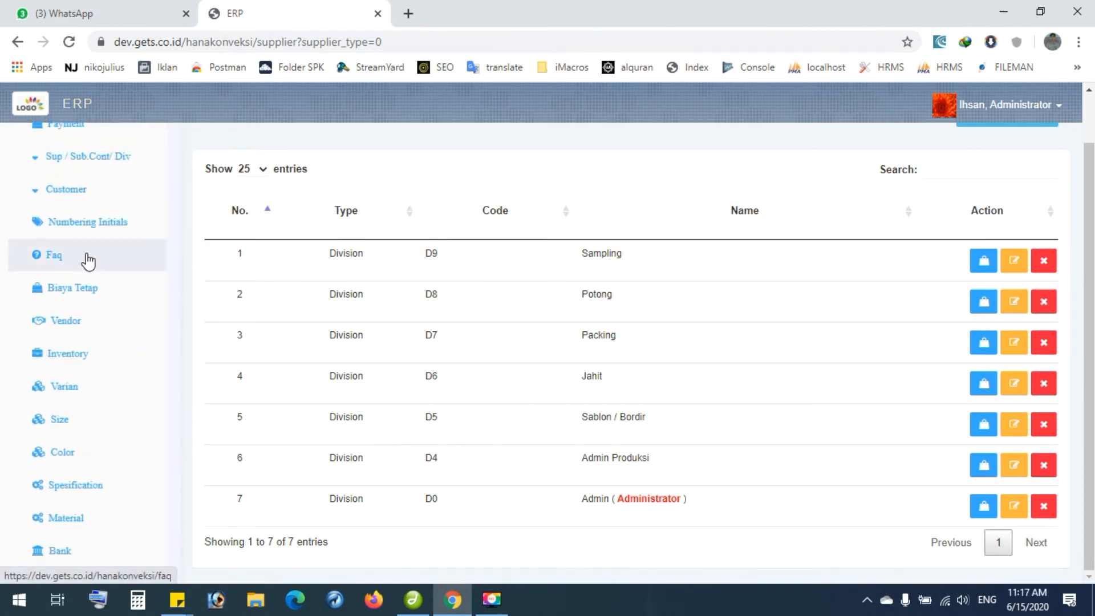
{"action": "scroll", "coordinate": [80, 251], "scroll_direction": "up", "scroll_amount": 1}
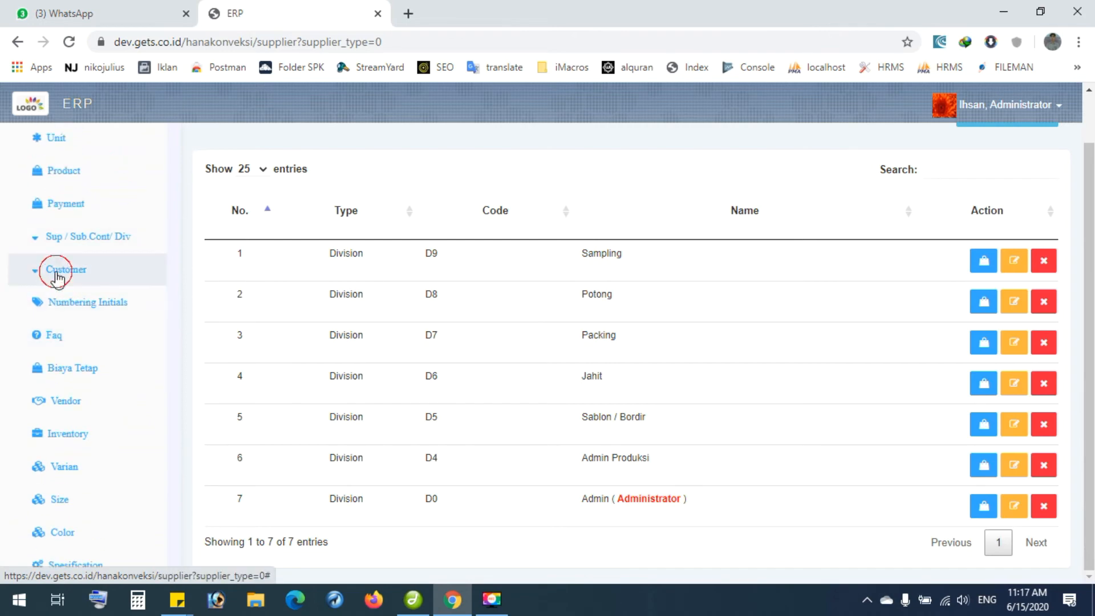
{"action": "left_click", "coordinate": [55, 270]}
{"action": "left_click", "coordinate": [81, 304]}
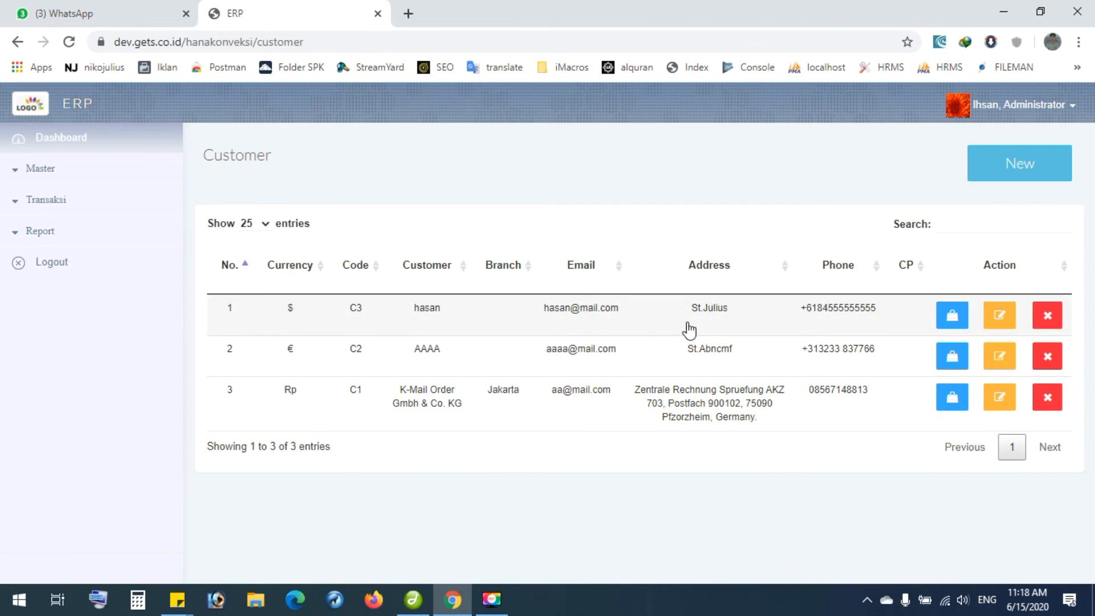
{"action": "left_click", "coordinate": [1004, 317]}
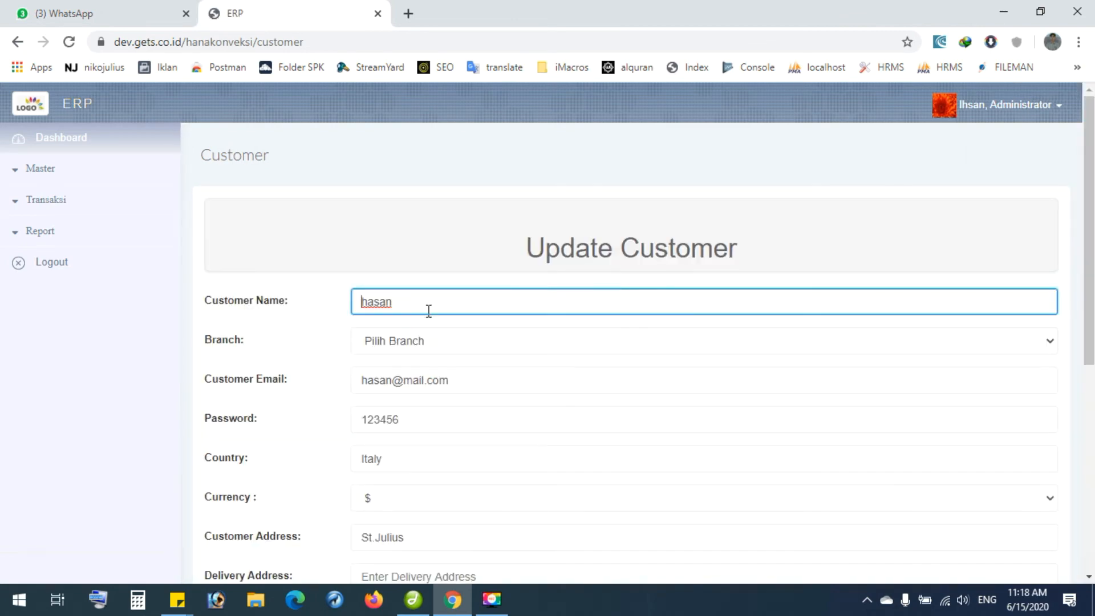
{"action": "scroll", "coordinate": [429, 310], "scroll_direction": "down", "scroll_amount": 3}
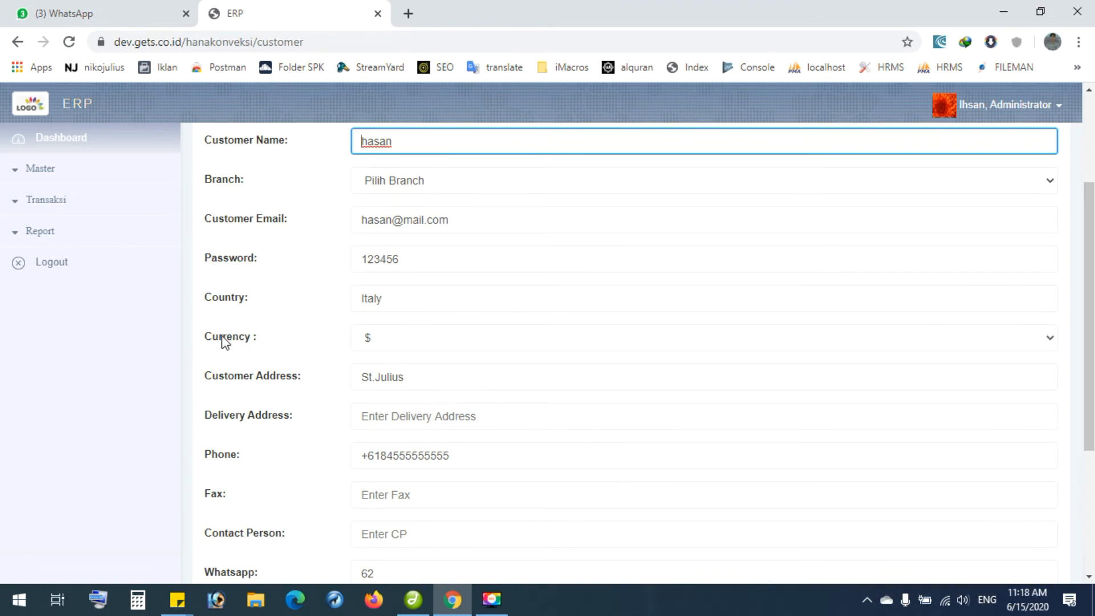
Try the € and Rp currencies for the customer, review the remaining fields, and return to the Customer list without saving.
{"action": "left_click", "coordinate": [399, 343]}
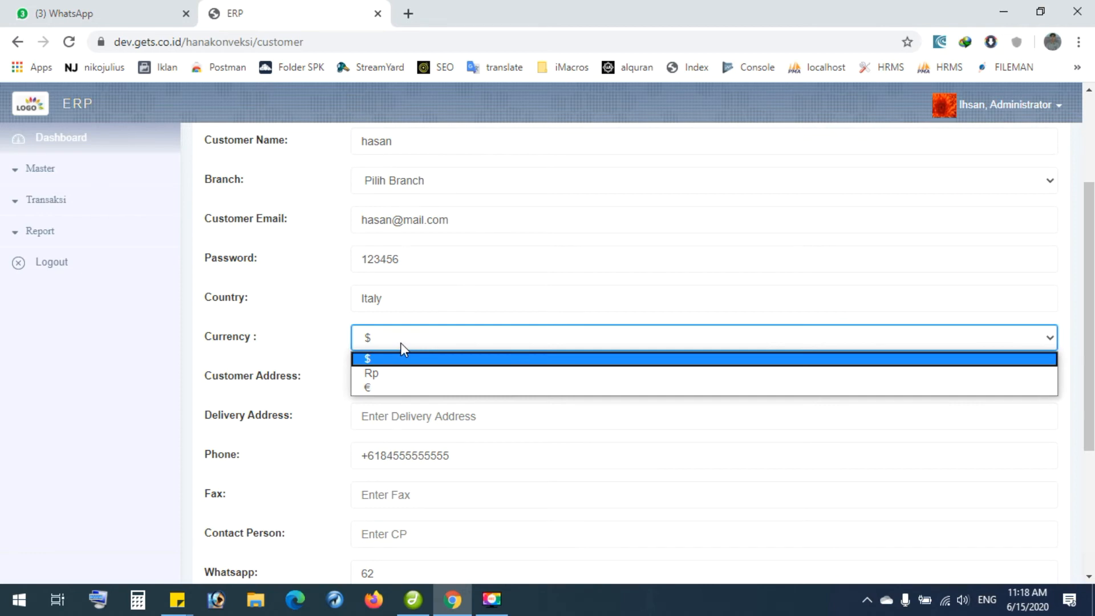
{"action": "left_click", "coordinate": [400, 380]}
{"action": "left_click", "coordinate": [405, 338]}
{"action": "left_click", "coordinate": [403, 370]}
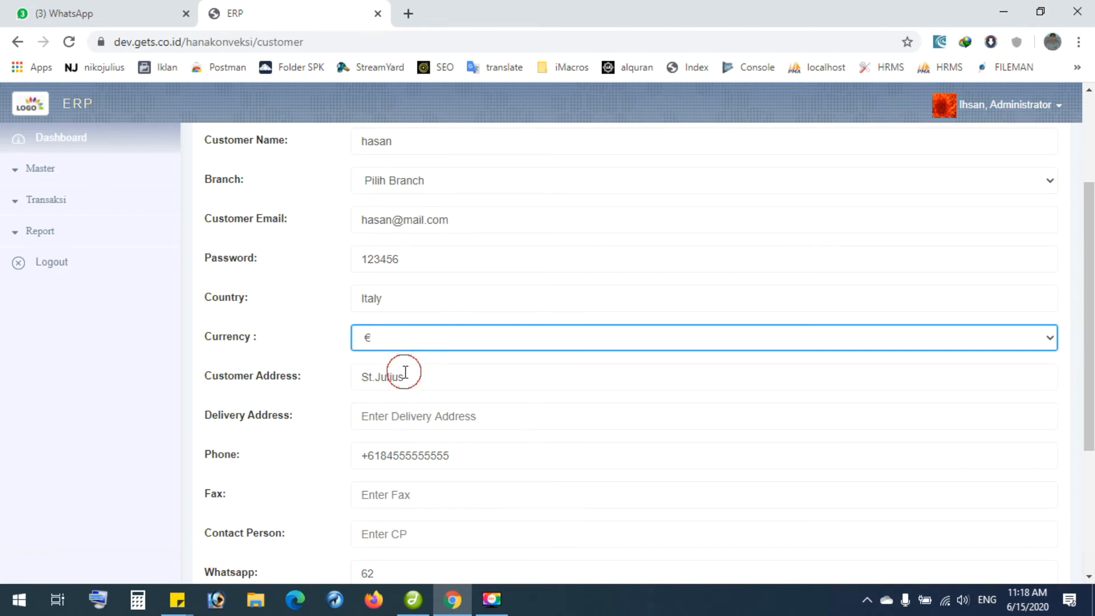
{"action": "scroll", "coordinate": [268, 345], "scroll_direction": "down", "scroll_amount": 4}
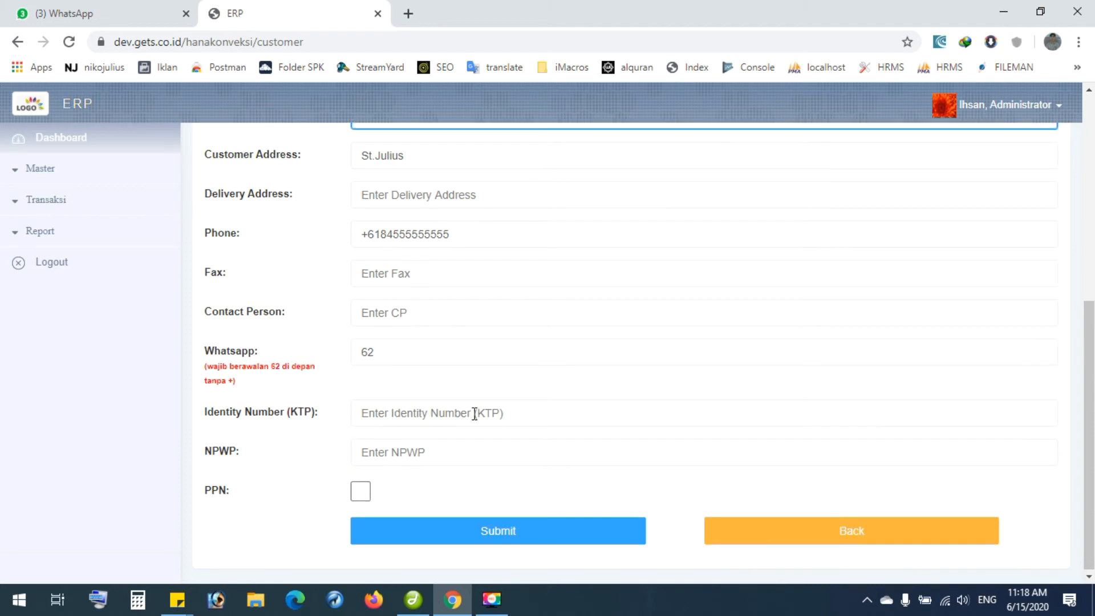
{"action": "scroll", "coordinate": [474, 414], "scroll_direction": "up", "scroll_amount": 3}
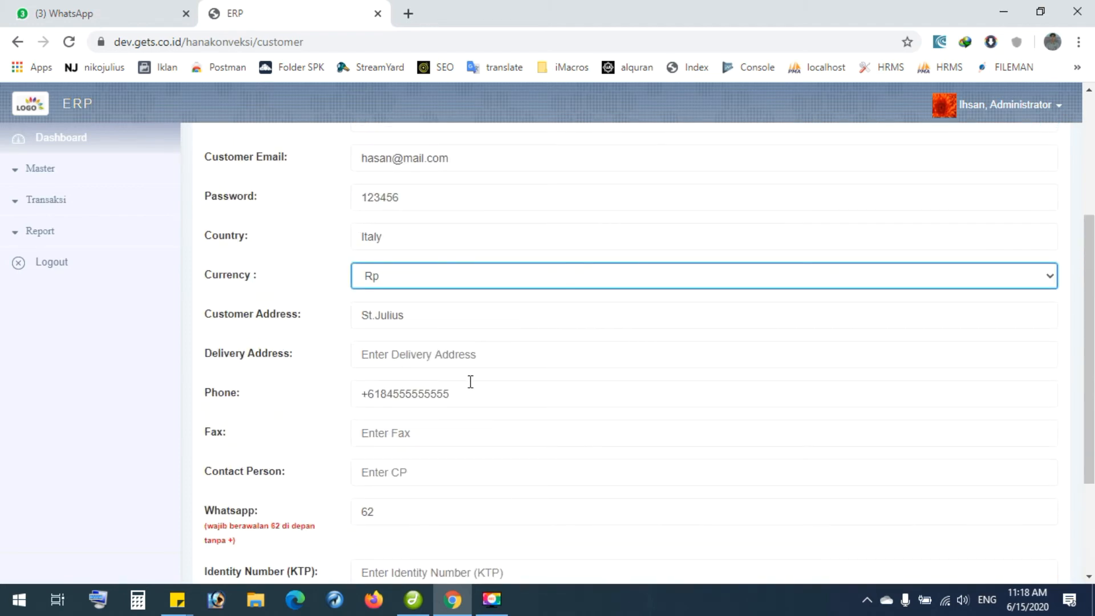
{"action": "scroll", "coordinate": [470, 381], "scroll_direction": "up", "scroll_amount": 4}
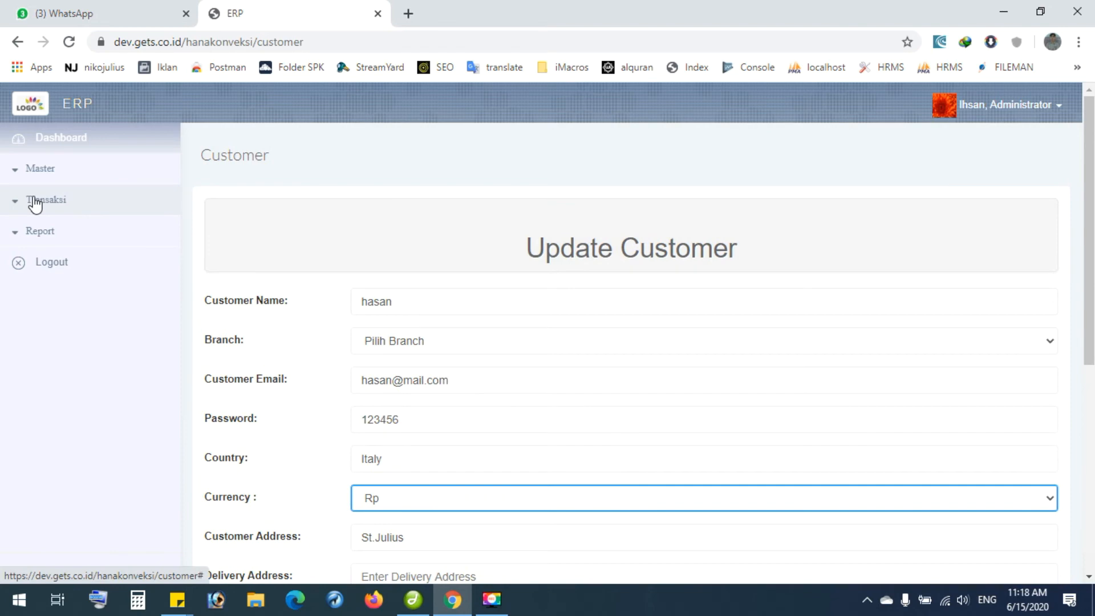
{"action": "scroll", "coordinate": [680, 352], "scroll_direction": "down", "scroll_amount": 7}
{"action": "left_click", "coordinate": [862, 531]}
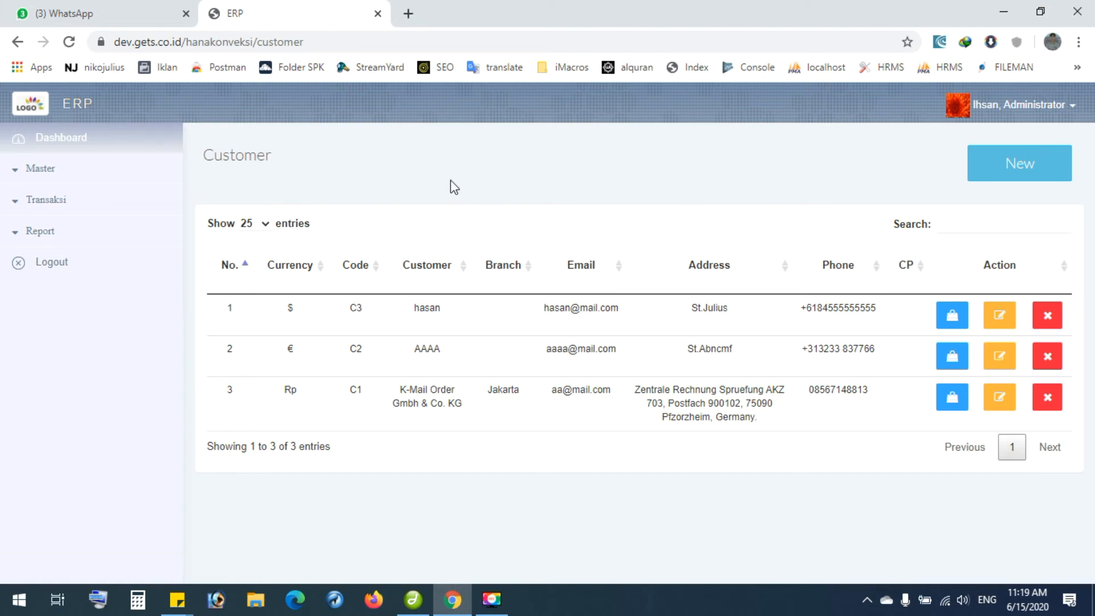
Open the Numbering Initials list and examine the initials assigned to each document type.
{"action": "left_click", "coordinate": [44, 179]}
{"action": "scroll", "coordinate": [81, 276], "scroll_direction": "down", "scroll_amount": 3}
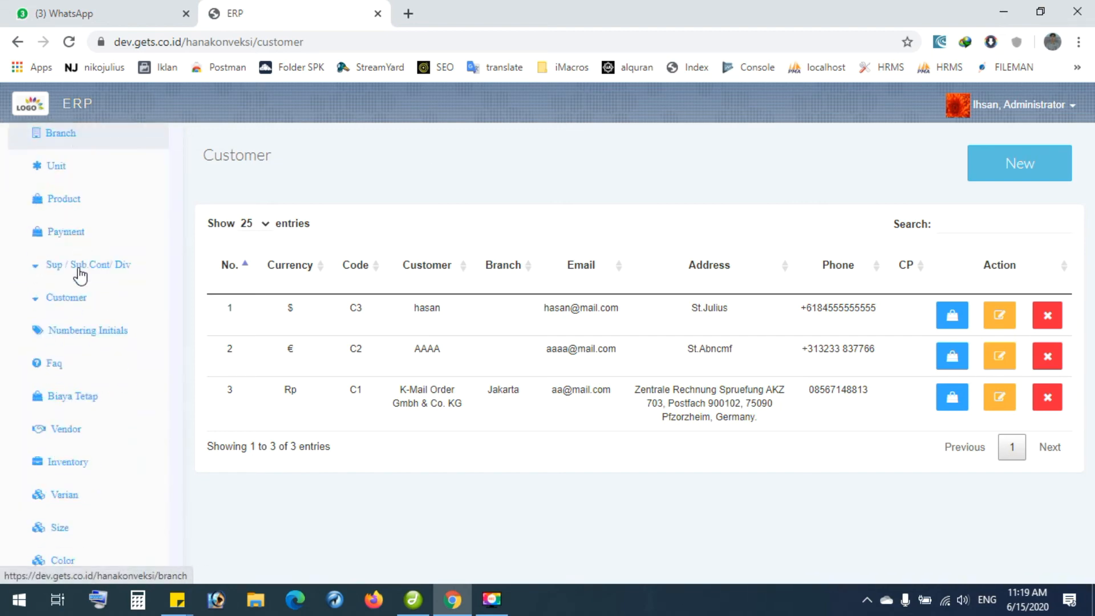
{"action": "left_click", "coordinate": [80, 313]}
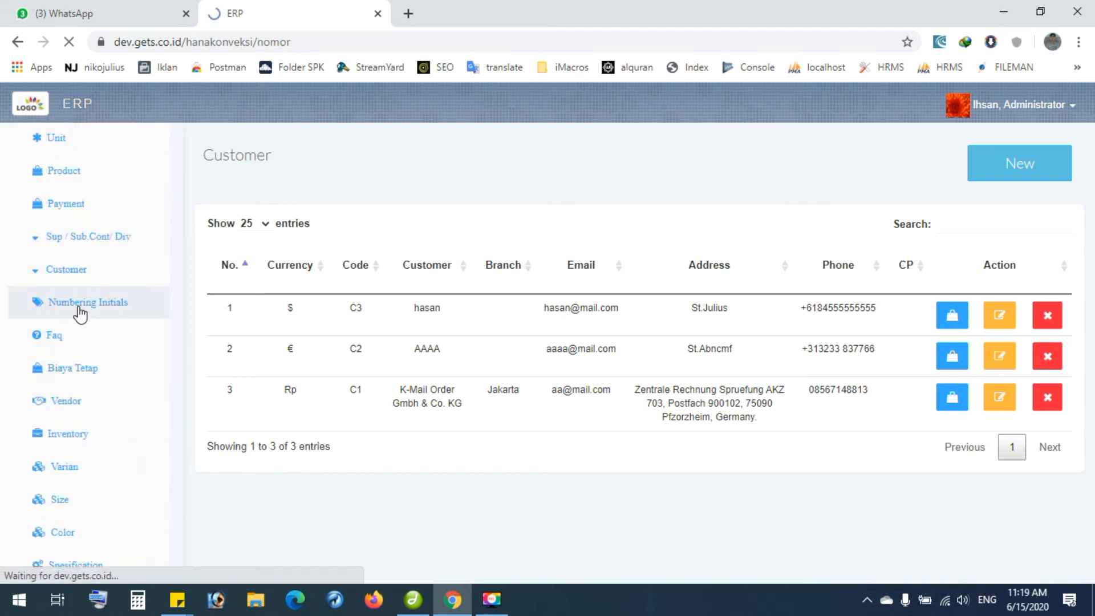
{"action": "scroll", "coordinate": [421, 298], "scroll_direction": "down", "scroll_amount": 3}
{"action": "scroll", "coordinate": [421, 298], "scroll_direction": "up", "scroll_amount": 3}
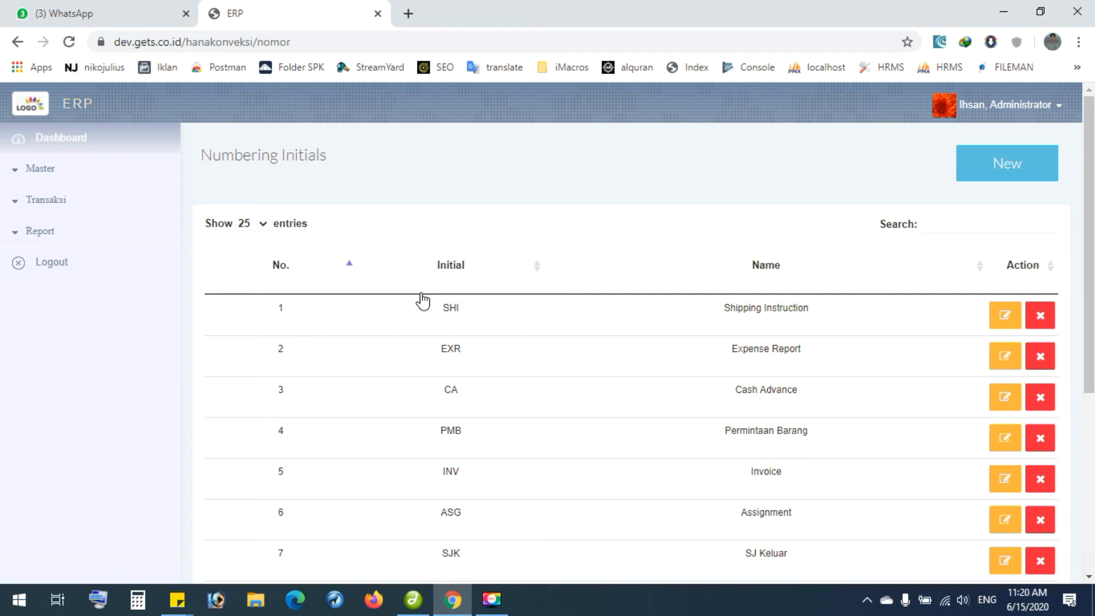
{"action": "scroll", "coordinate": [422, 301], "scroll_direction": "down", "scroll_amount": 1}
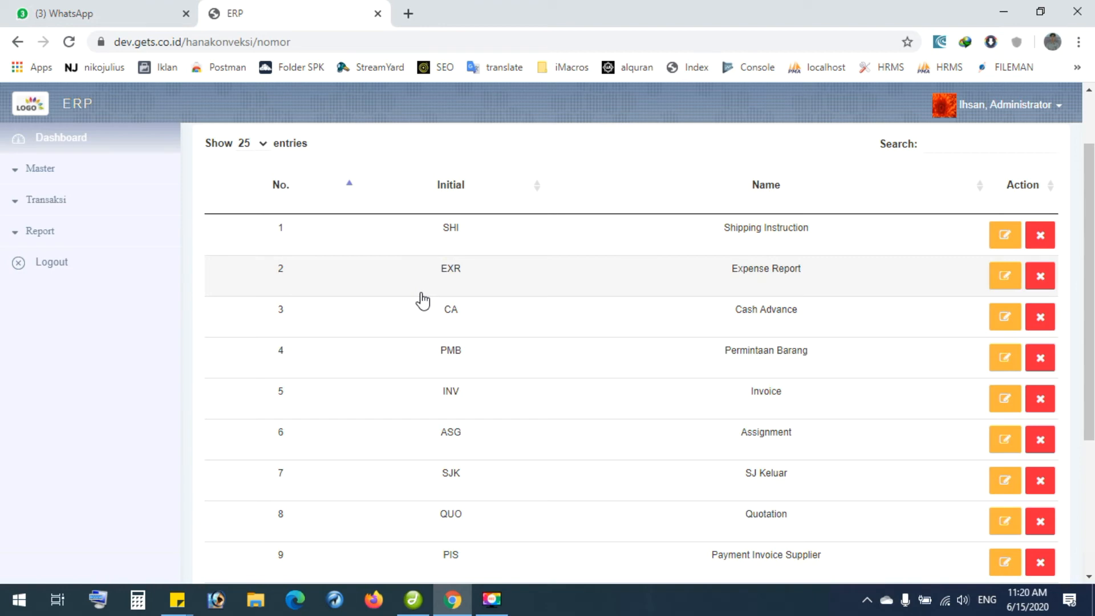
{"action": "scroll", "coordinate": [422, 300], "scroll_direction": "up", "scroll_amount": 1}
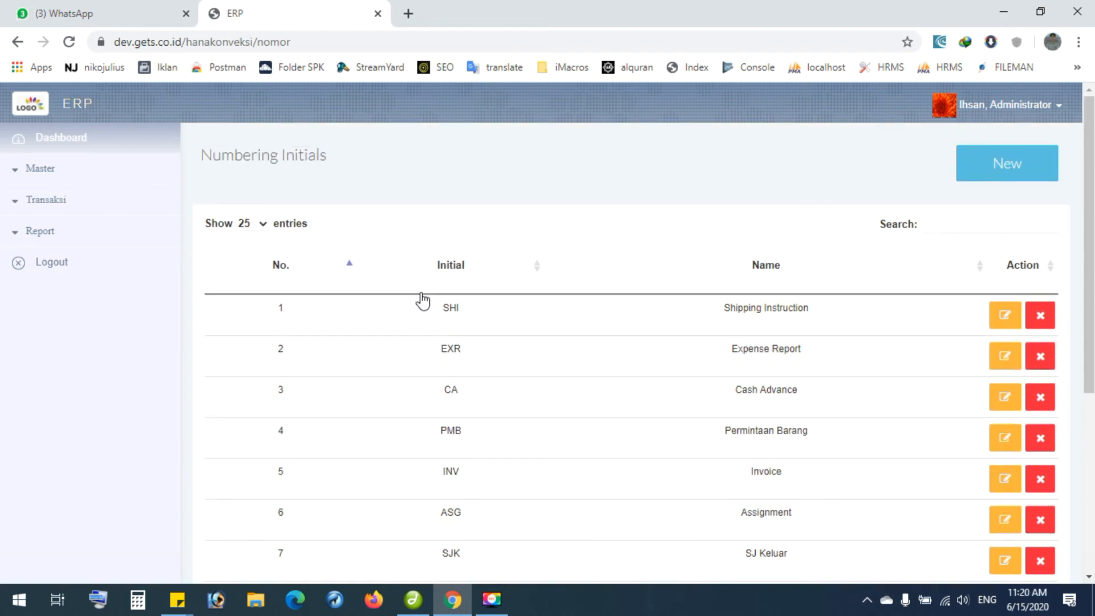
{"action": "scroll", "coordinate": [427, 301], "scroll_direction": "down", "scroll_amount": 1}
{"action": "scroll", "coordinate": [462, 259], "scroll_direction": "down", "scroll_amount": 1}
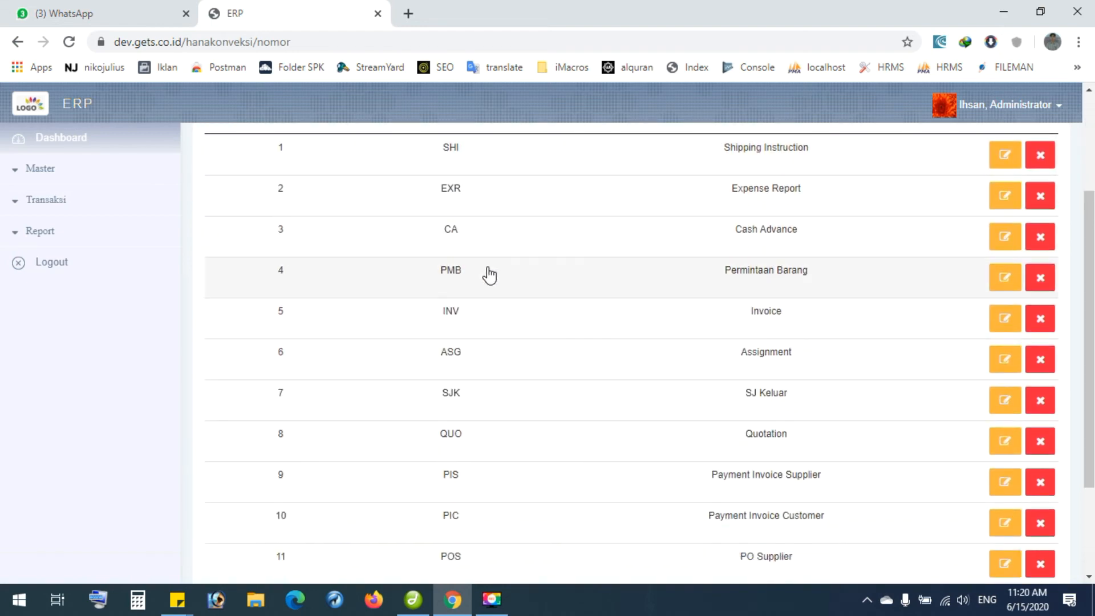
{"action": "scroll", "coordinate": [708, 298], "scroll_direction": "down", "scroll_amount": 1}
{"action": "scroll", "coordinate": [733, 269], "scroll_direction": "up", "scroll_amount": 2}
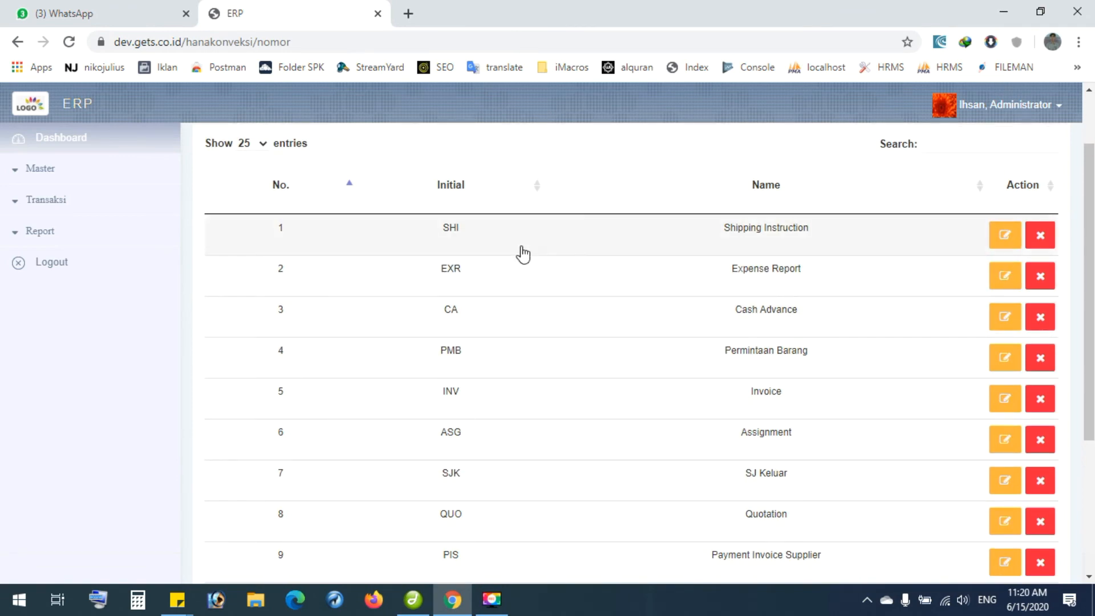
{"action": "scroll", "coordinate": [442, 231], "scroll_direction": "down", "scroll_amount": 1}
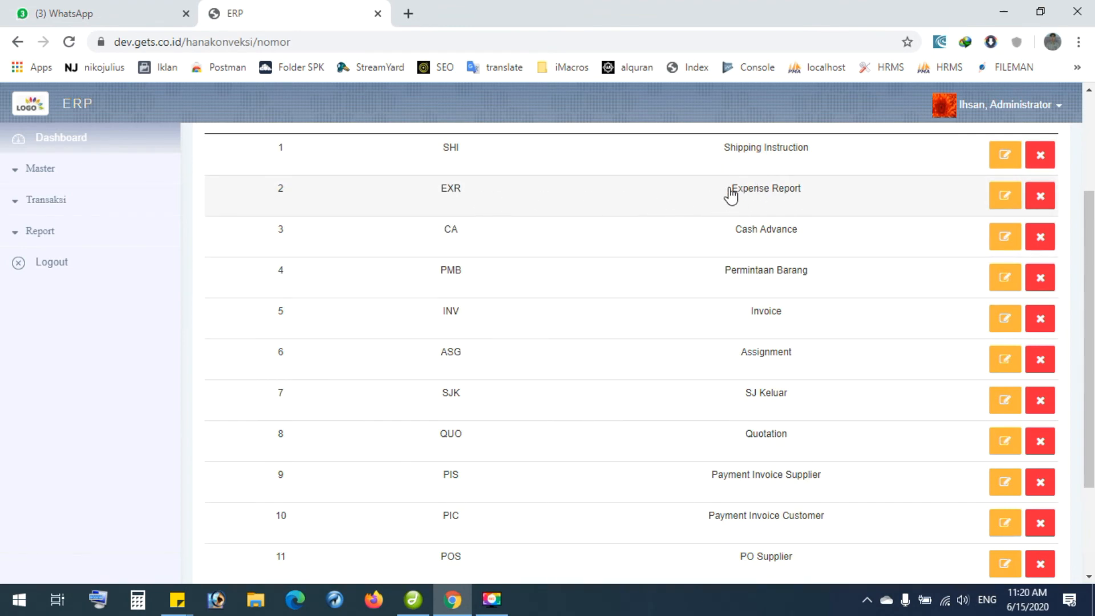
{"action": "scroll", "coordinate": [752, 205], "scroll_direction": "up", "scroll_amount": 1}
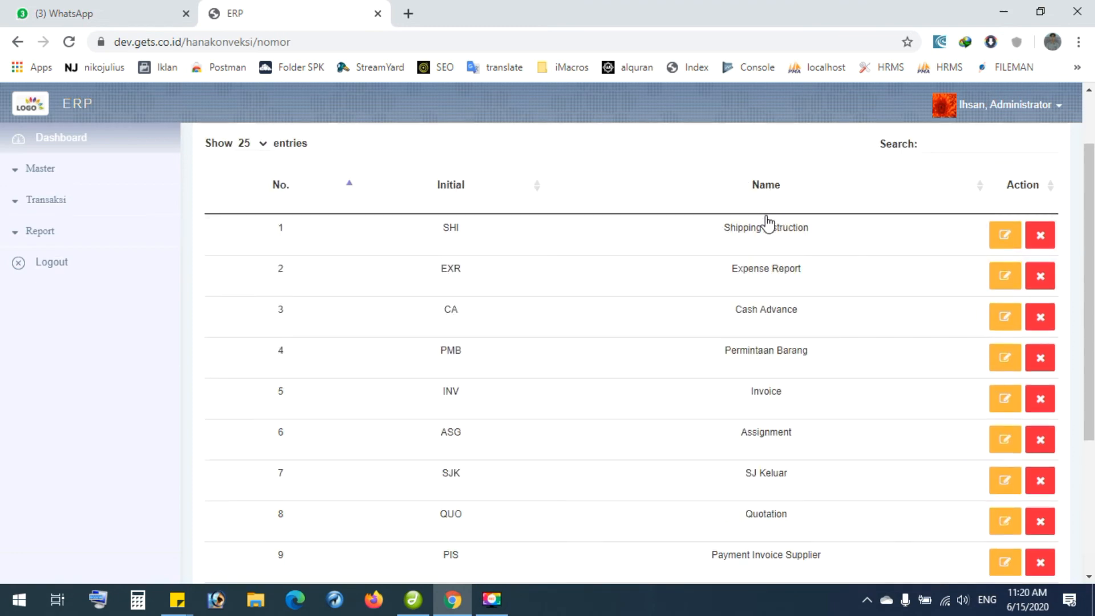
{"action": "scroll", "coordinate": [766, 231], "scroll_direction": "down", "scroll_amount": 3}
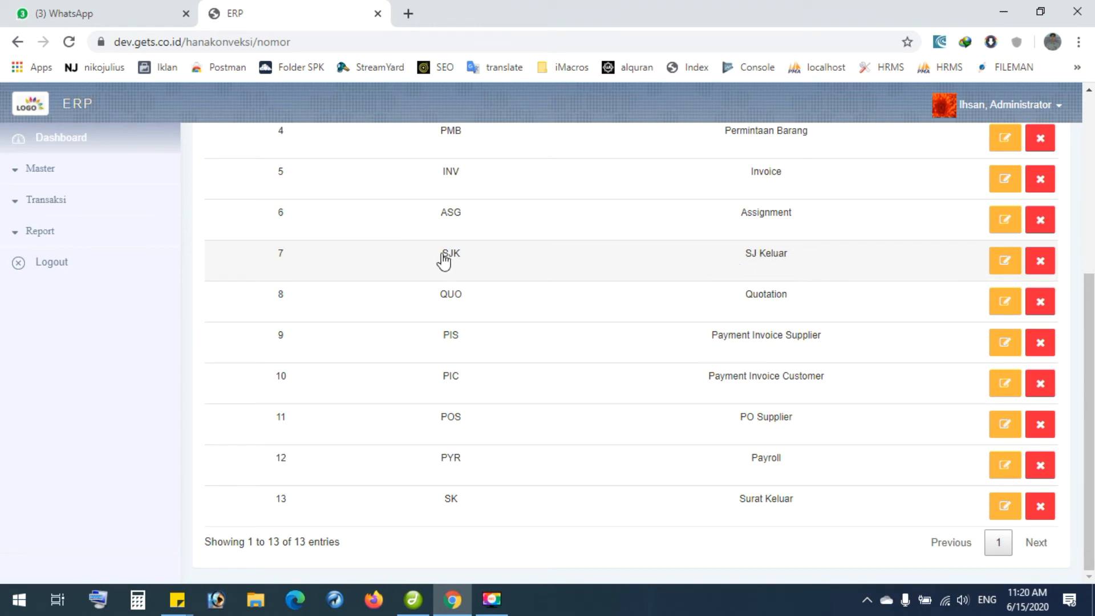
Open the SJ Keluar entry for updating and examine its Initial Name and Numbering Initials fields.
{"action": "left_click", "coordinate": [1007, 263]}
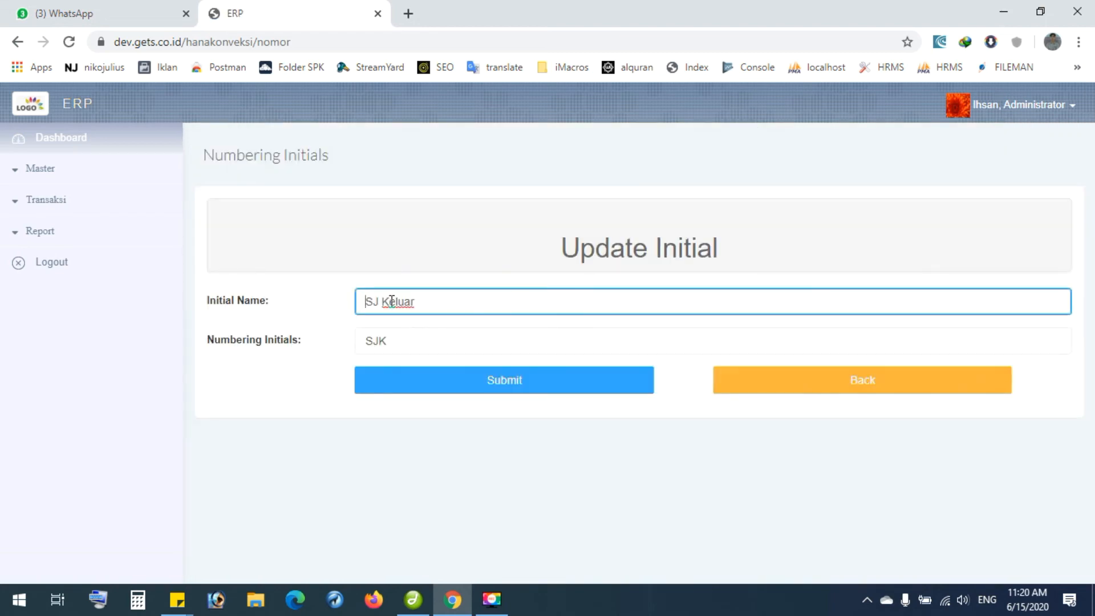
{"action": "left_click", "coordinate": [392, 337]}
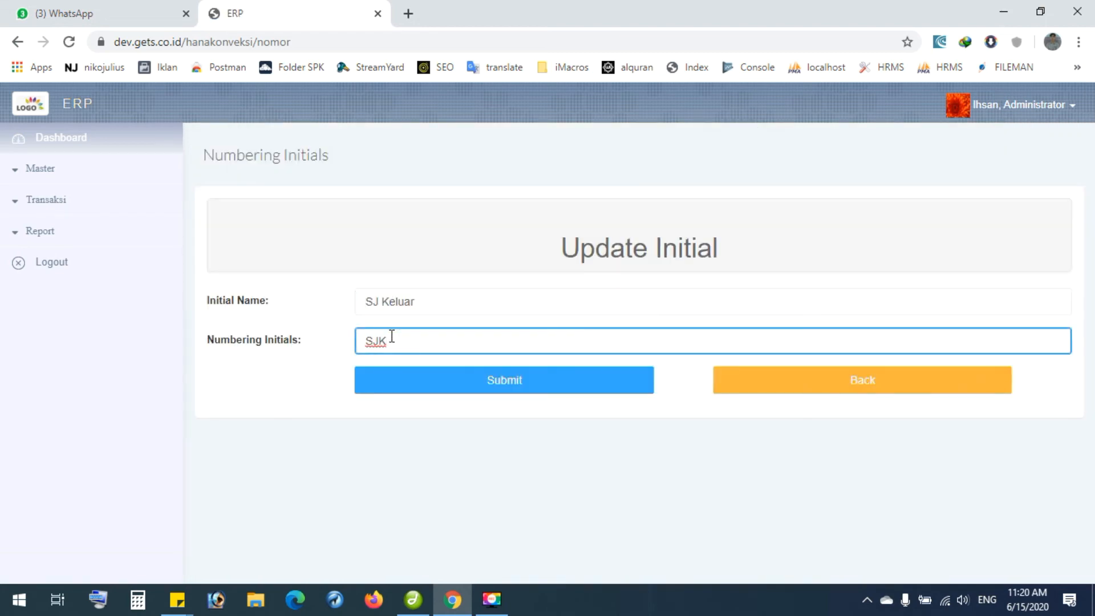
{"action": "left_click_drag", "start_coordinate": [424, 303], "coordinate": [362, 302]}
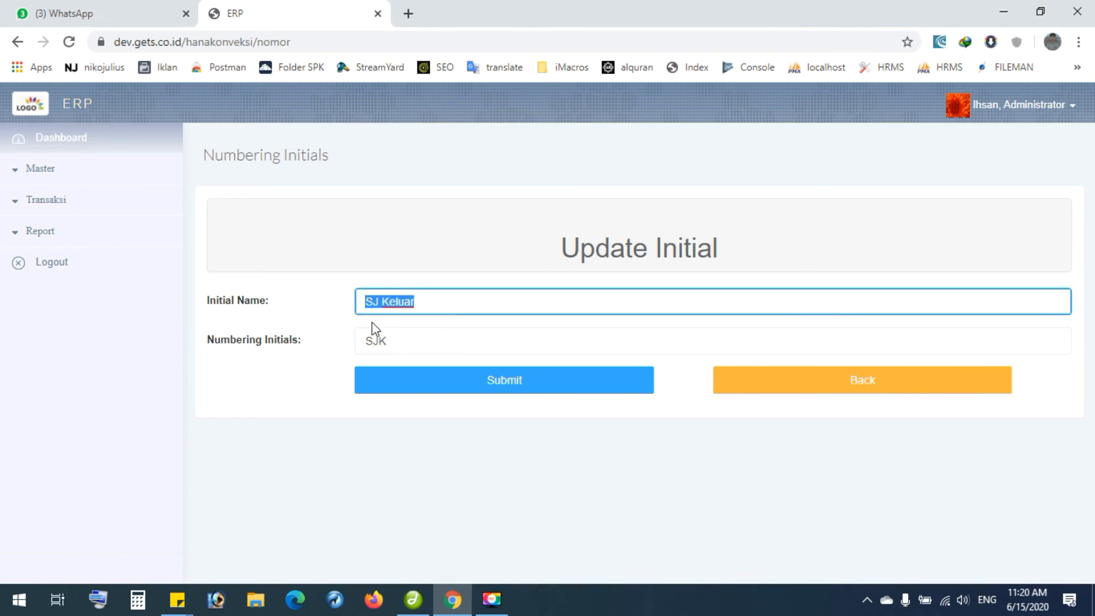
{"action": "left_click_drag", "start_coordinate": [213, 337], "coordinate": [337, 342]}
{"action": "left_click_drag", "start_coordinate": [403, 337], "coordinate": [373, 346]}
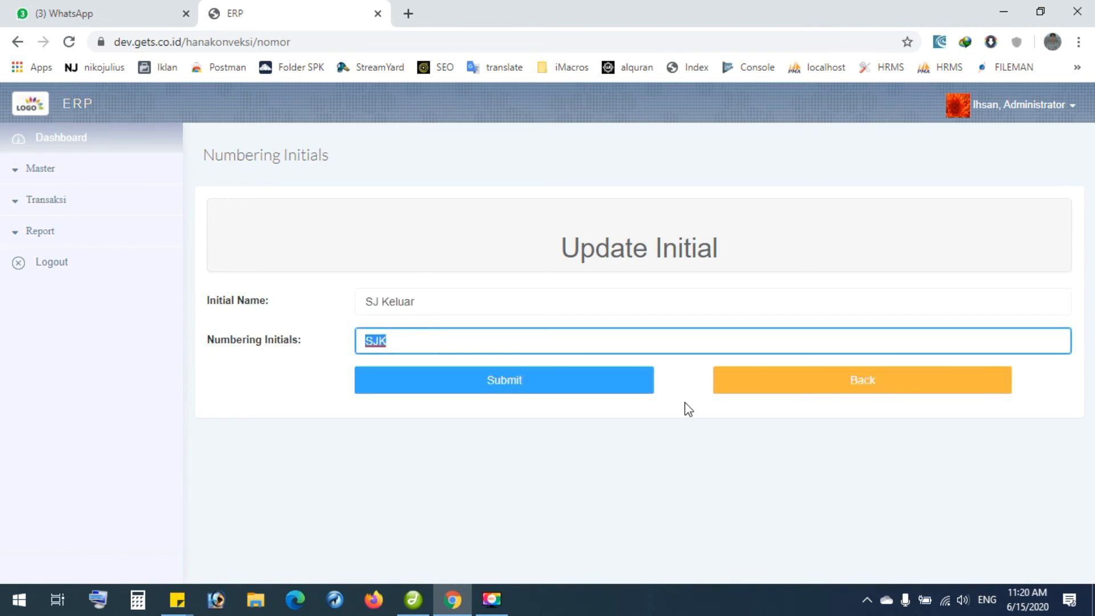
Leave the SJ Keluar update form without saving and open the Biaya Tetap list of fixed costs.
{"action": "left_click", "coordinate": [820, 390]}
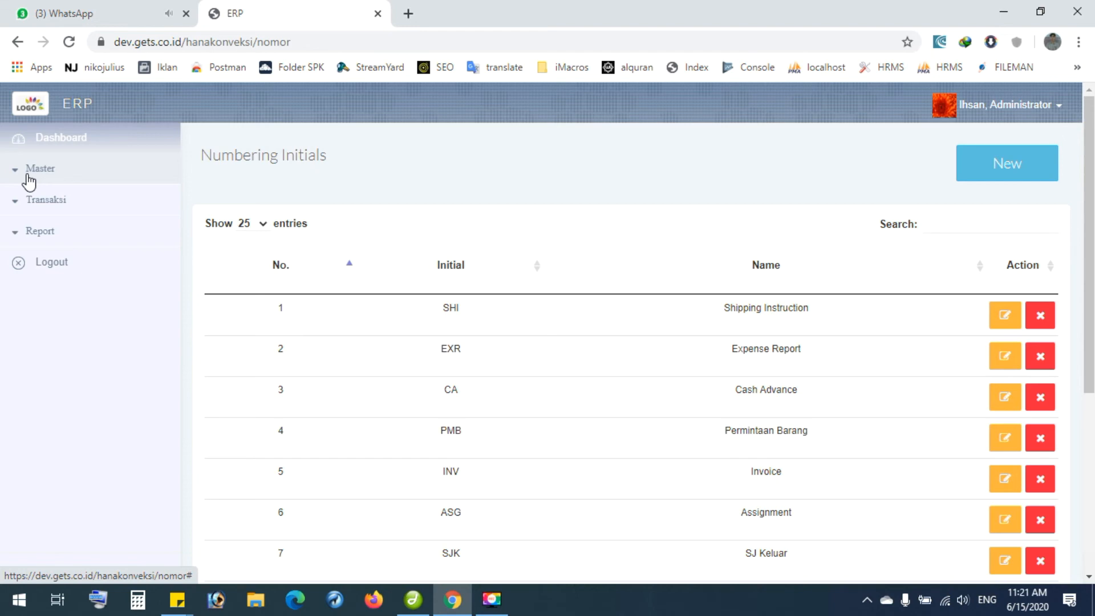
{"action": "left_click", "coordinate": [42, 171]}
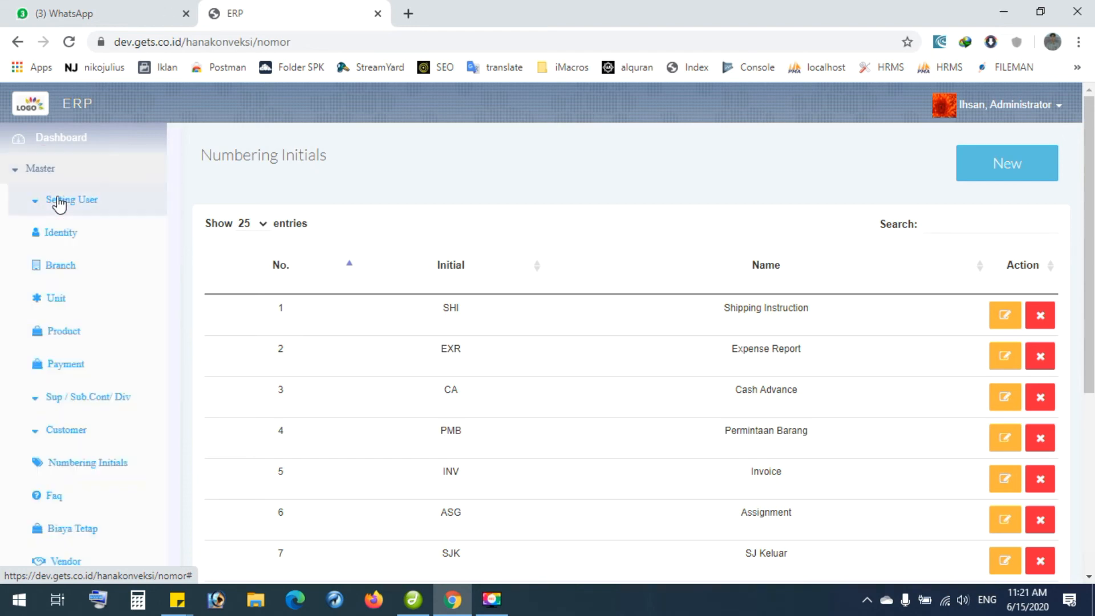
{"action": "scroll", "coordinate": [78, 447], "scroll_direction": "down", "scroll_amount": 3}
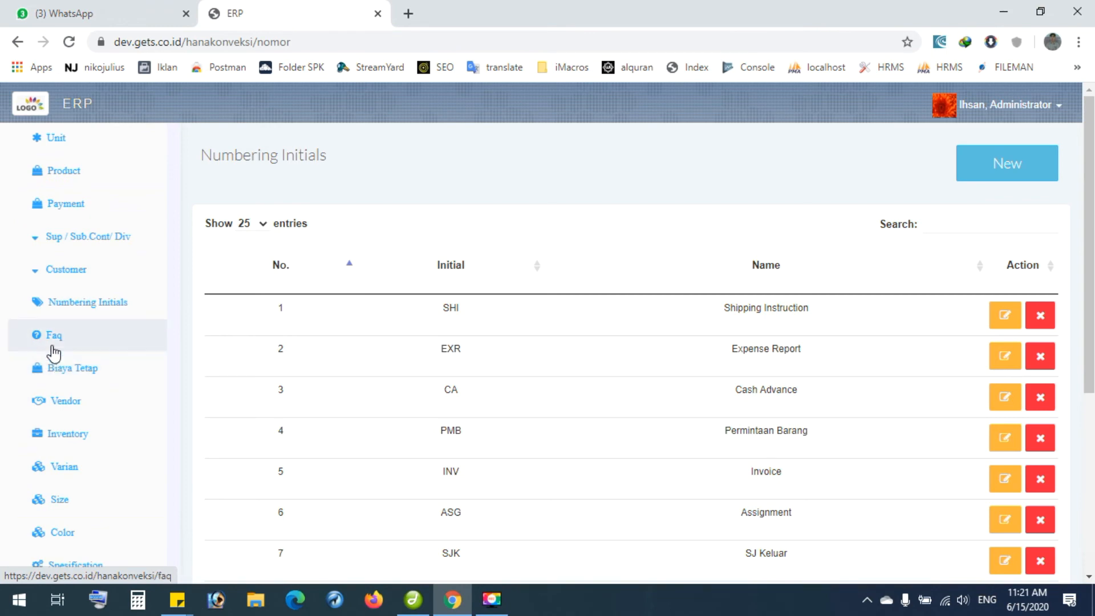
{"action": "left_click", "coordinate": [69, 369]}
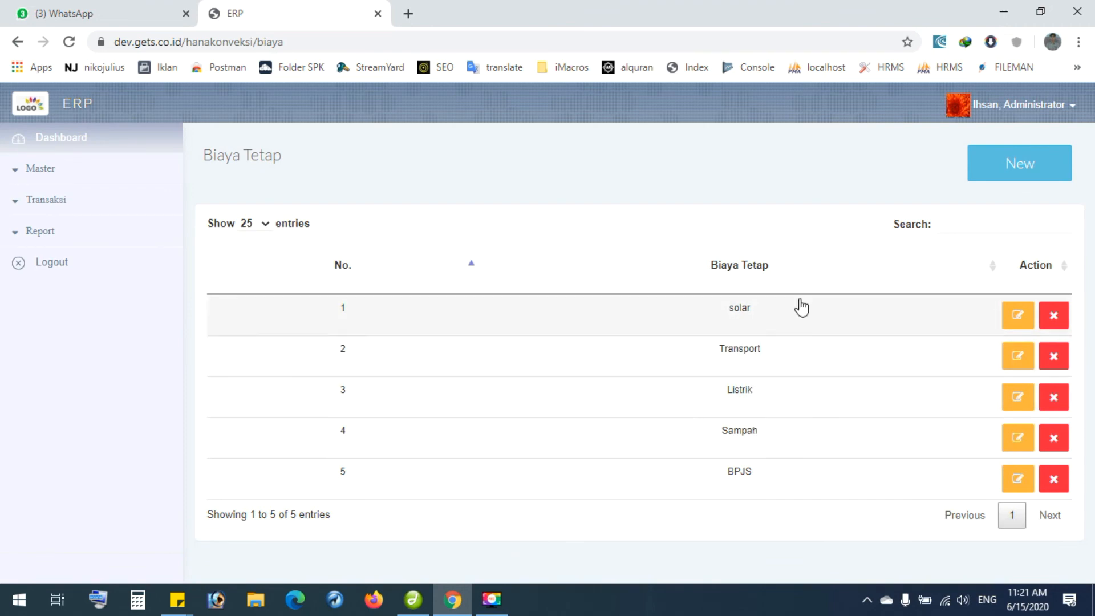
Open the Inventory master list and review its items, units, minimums and pictures.
{"action": "left_click", "coordinate": [41, 182]}
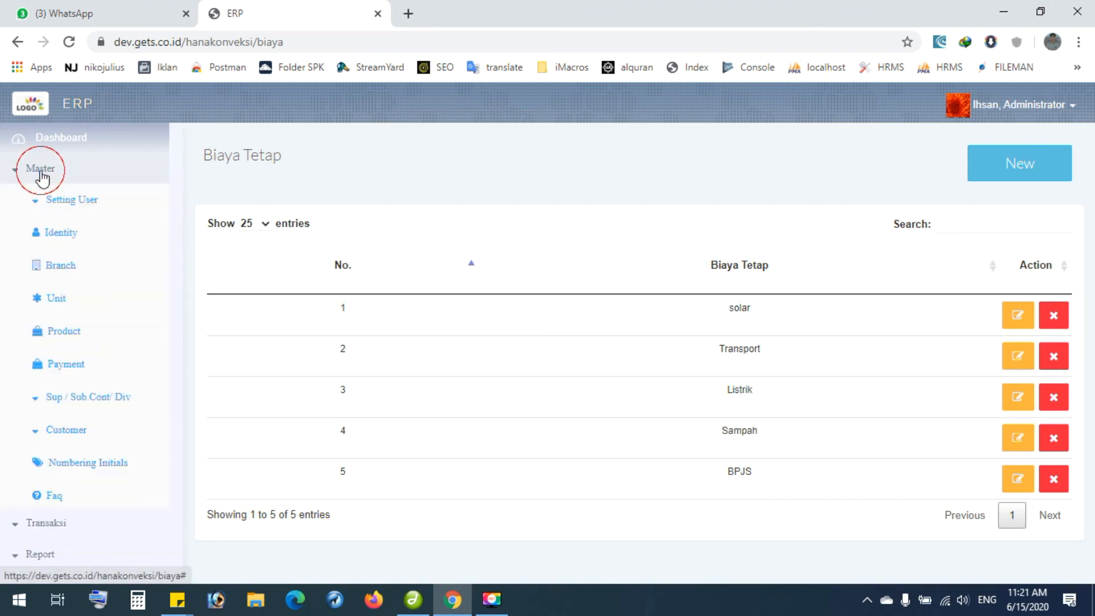
{"action": "scroll", "coordinate": [53, 289], "scroll_direction": "down", "scroll_amount": 1}
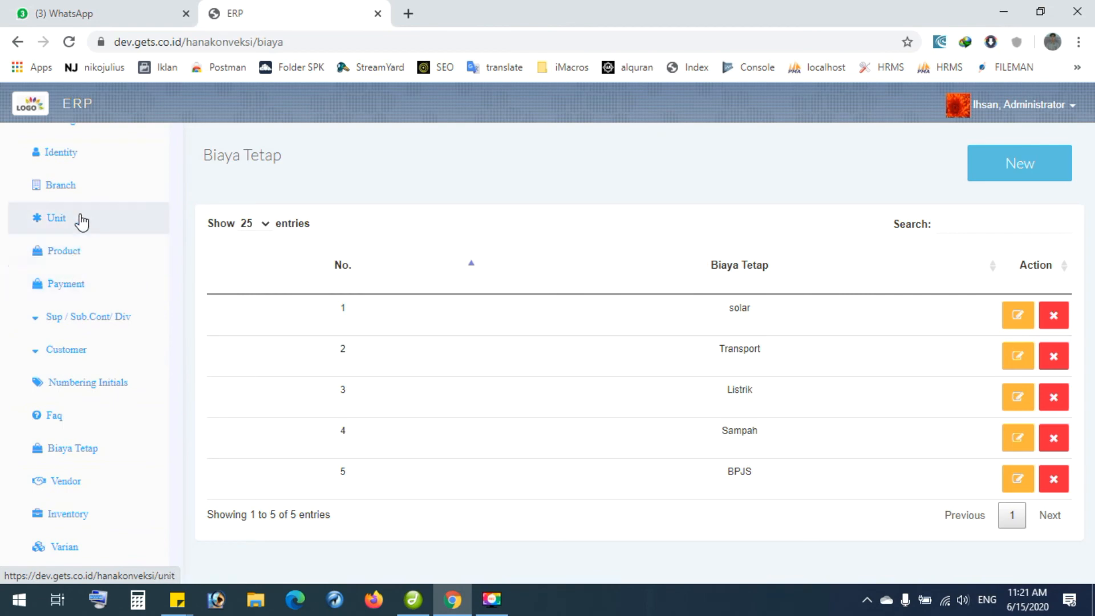
{"action": "scroll", "coordinate": [65, 437], "scroll_direction": "down", "scroll_amount": 1}
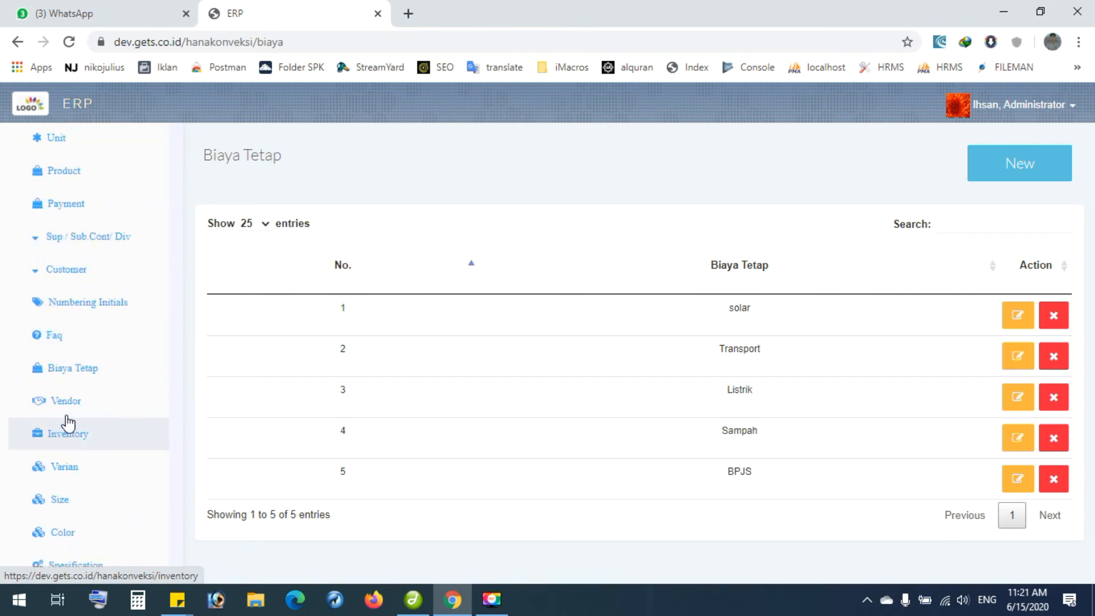
{"action": "scroll", "coordinate": [72, 418], "scroll_direction": "down", "scroll_amount": 1}
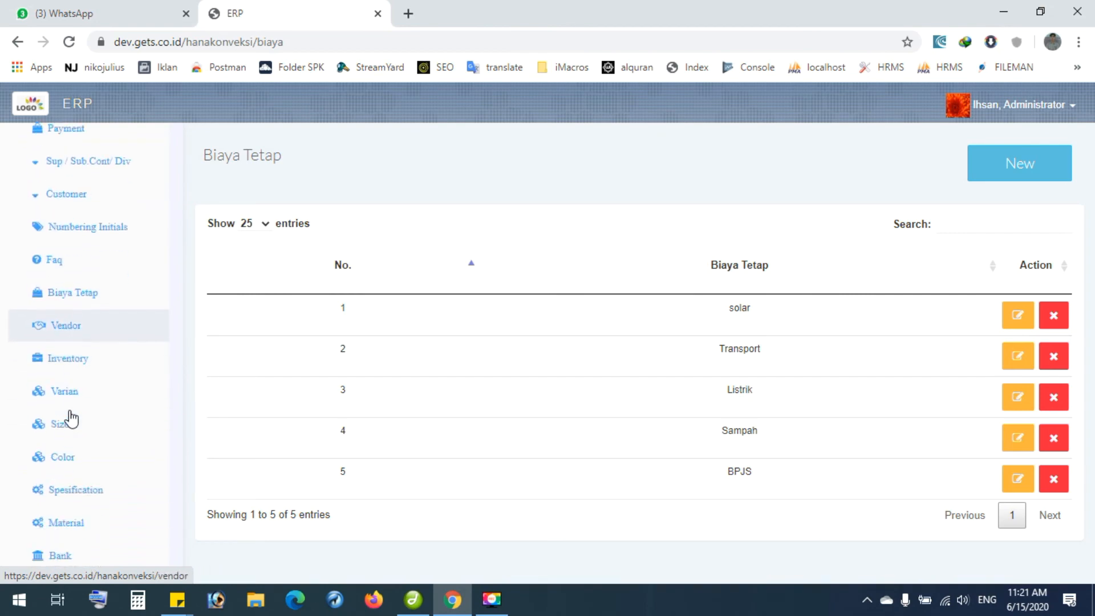
{"action": "left_click", "coordinate": [64, 357]}
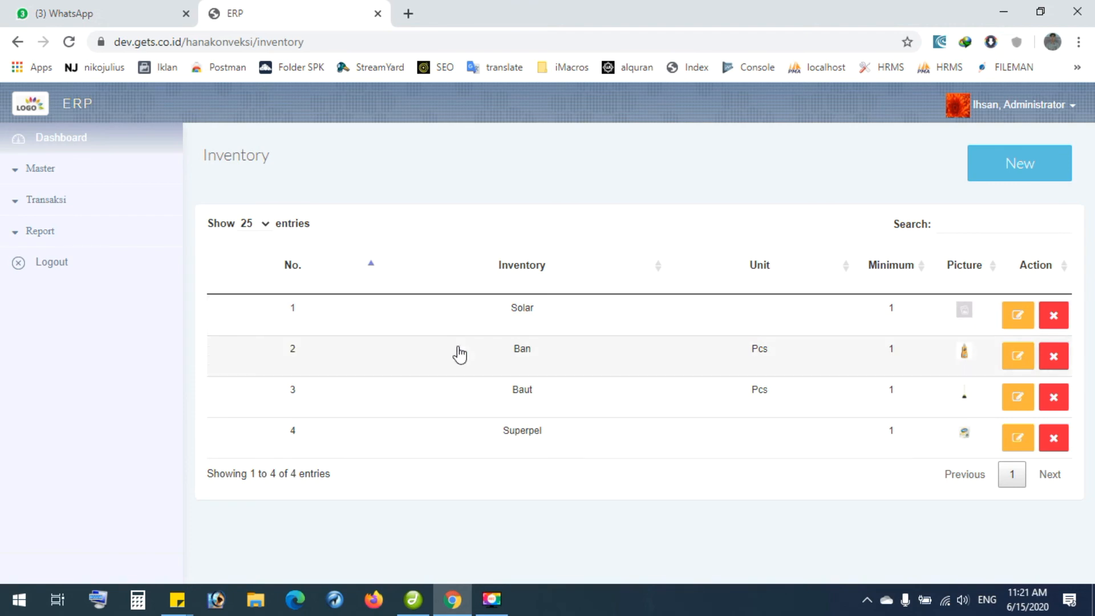
Review the Varian master list, followed by the Size master list.
{"action": "left_click", "coordinate": [39, 173]}
{"action": "scroll", "coordinate": [20, 298], "scroll_direction": "down", "scroll_amount": 5}
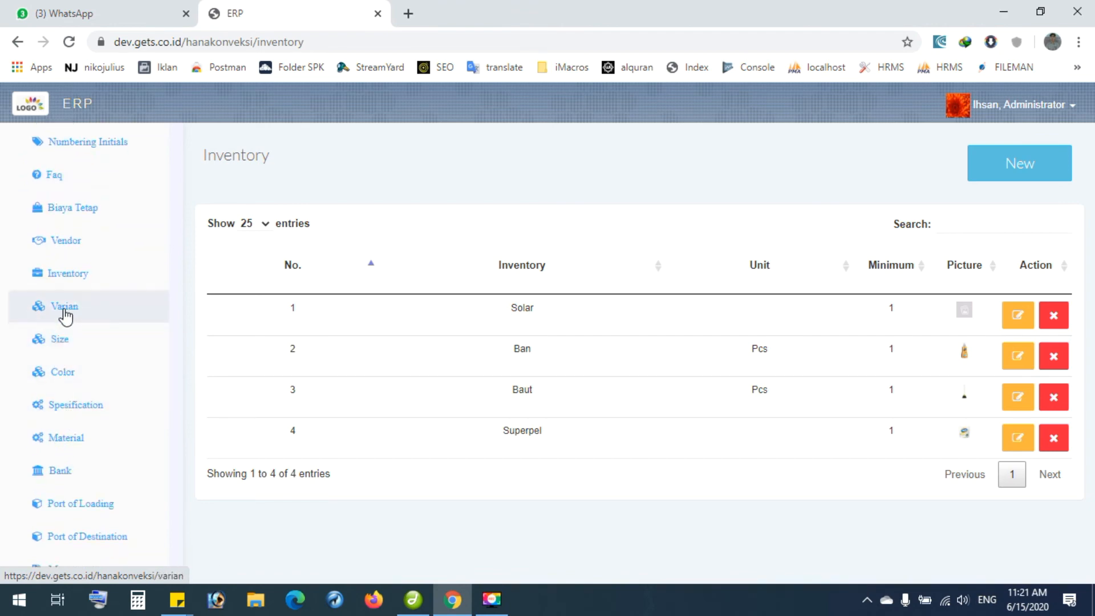
{"action": "left_click", "coordinate": [63, 308]}
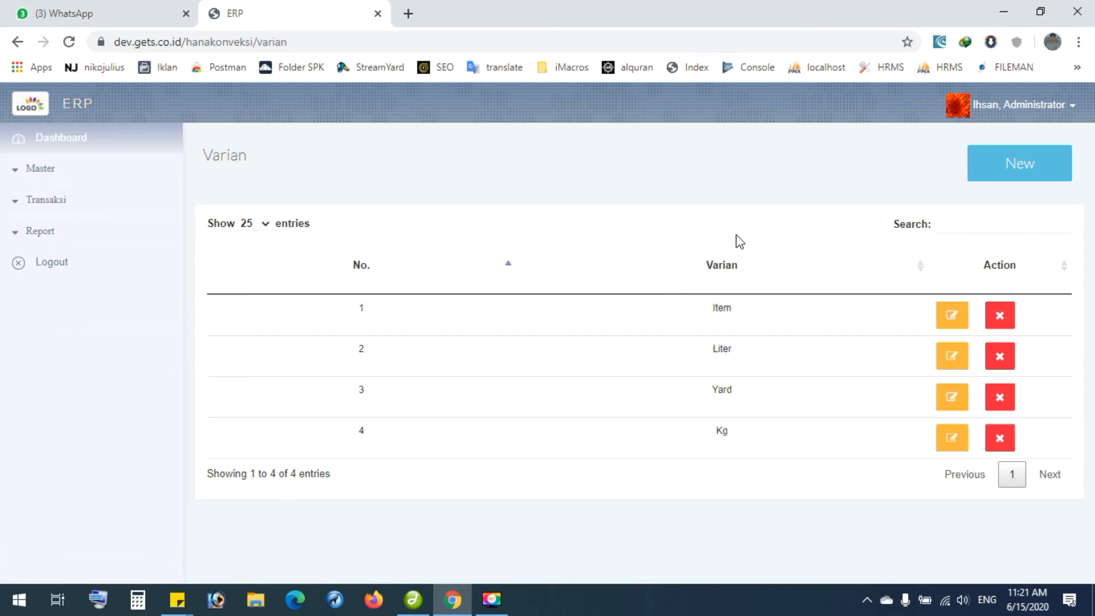
{"action": "left_click", "coordinate": [36, 171]}
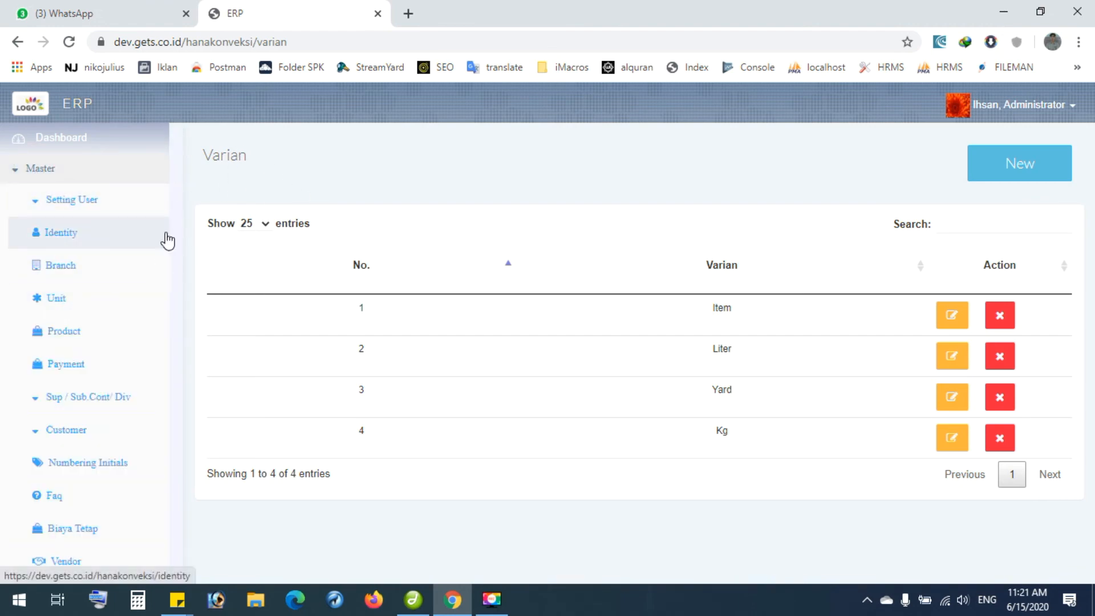
{"action": "scroll", "coordinate": [103, 360], "scroll_direction": "down", "scroll_amount": 2}
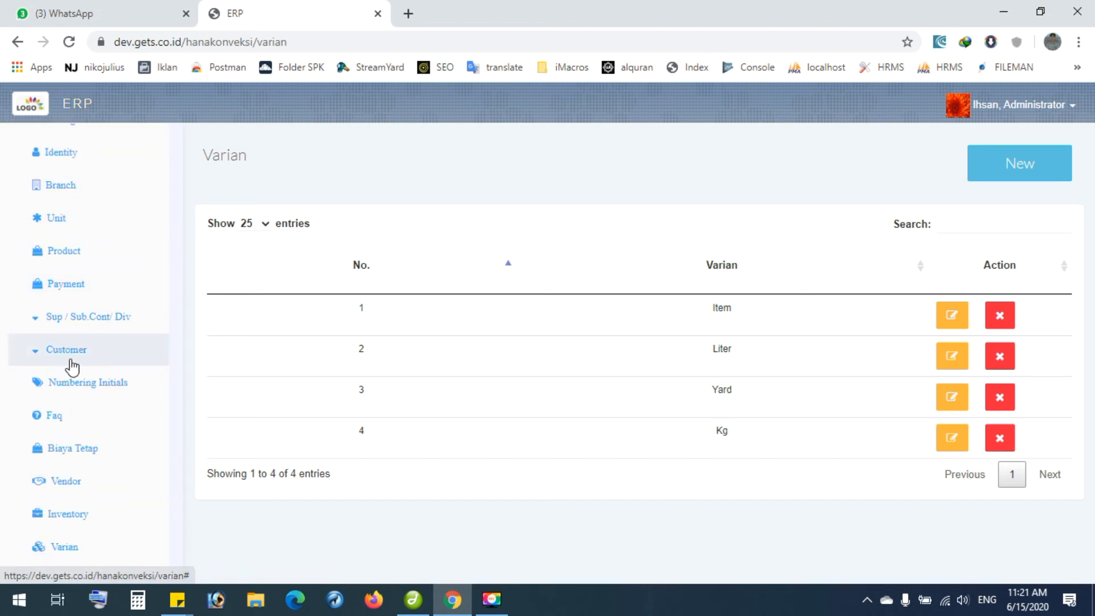
{"action": "scroll", "coordinate": [26, 388], "scroll_direction": "down", "scroll_amount": 4}
{"action": "left_click", "coordinate": [59, 422]}
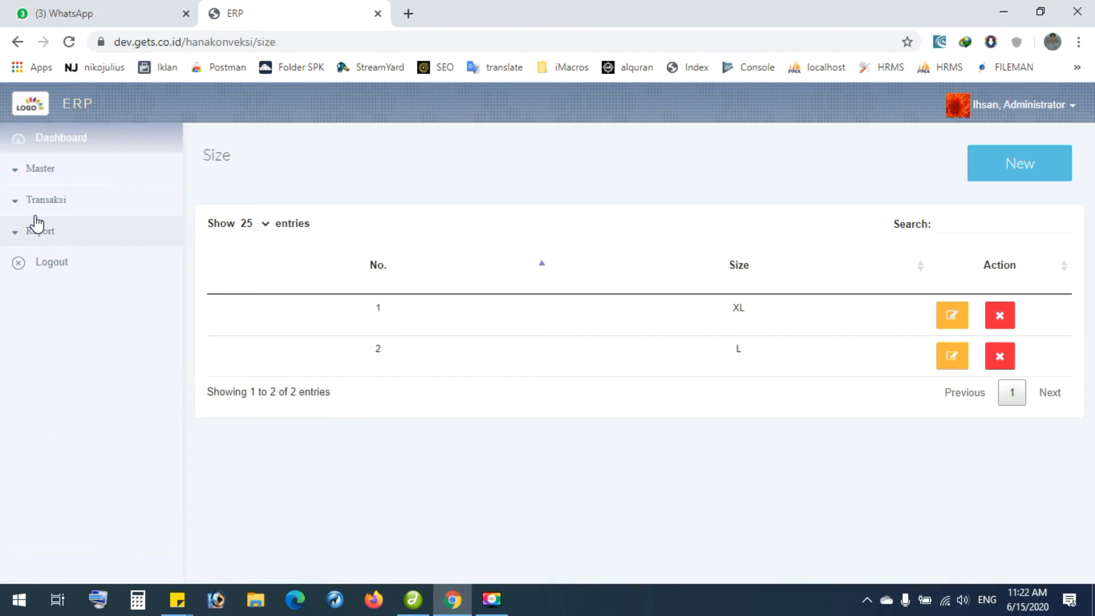
Open the Specification Category list and examine the specifications defined under the Material category.
{"action": "left_click", "coordinate": [33, 168]}
{"action": "scroll", "coordinate": [46, 359], "scroll_direction": "down", "scroll_amount": 4}
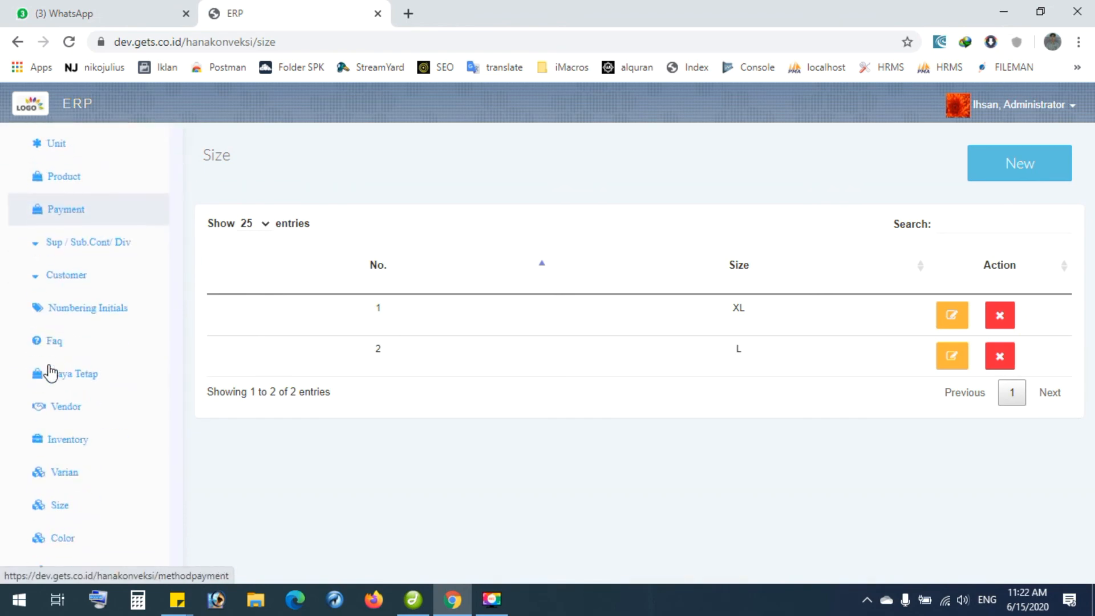
{"action": "scroll", "coordinate": [50, 373], "scroll_direction": "down", "scroll_amount": 3}
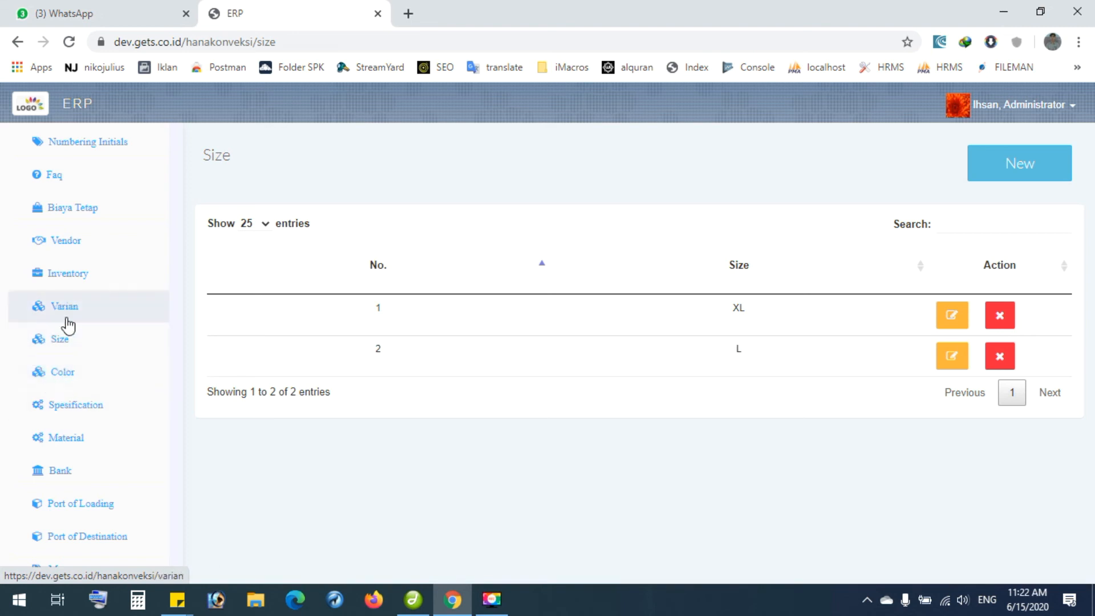
{"action": "left_click", "coordinate": [80, 405]}
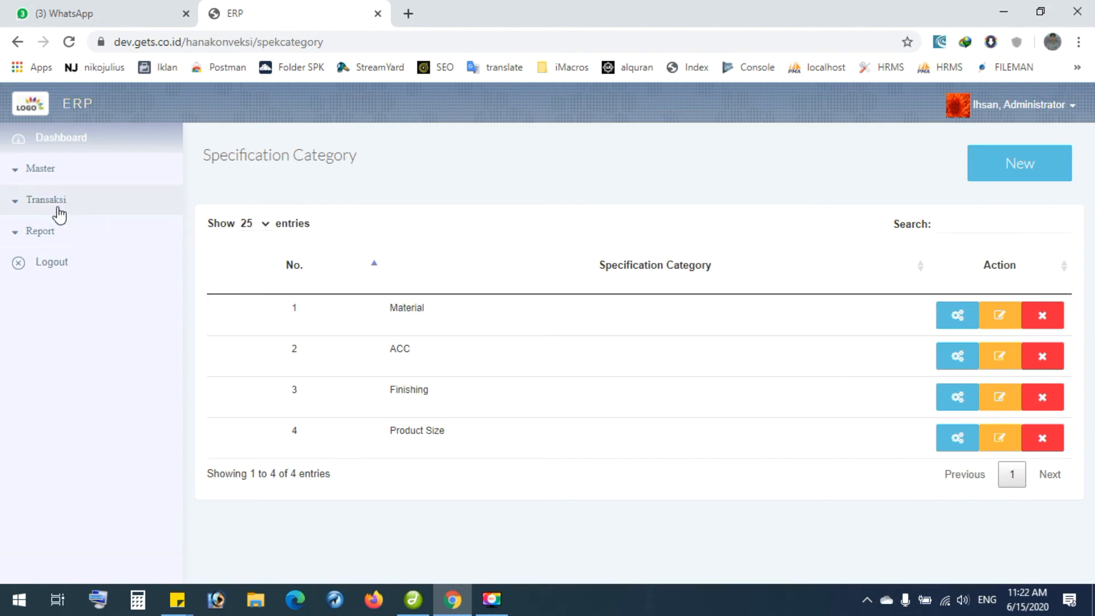
{"action": "left_click", "coordinate": [39, 171]}
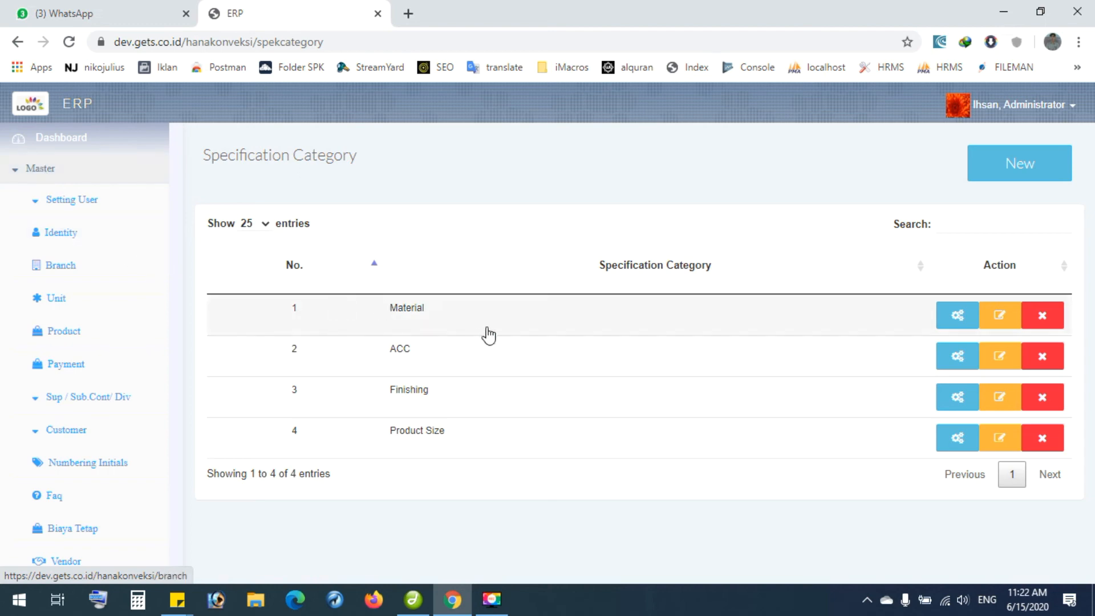
{"action": "left_click", "coordinate": [955, 317]}
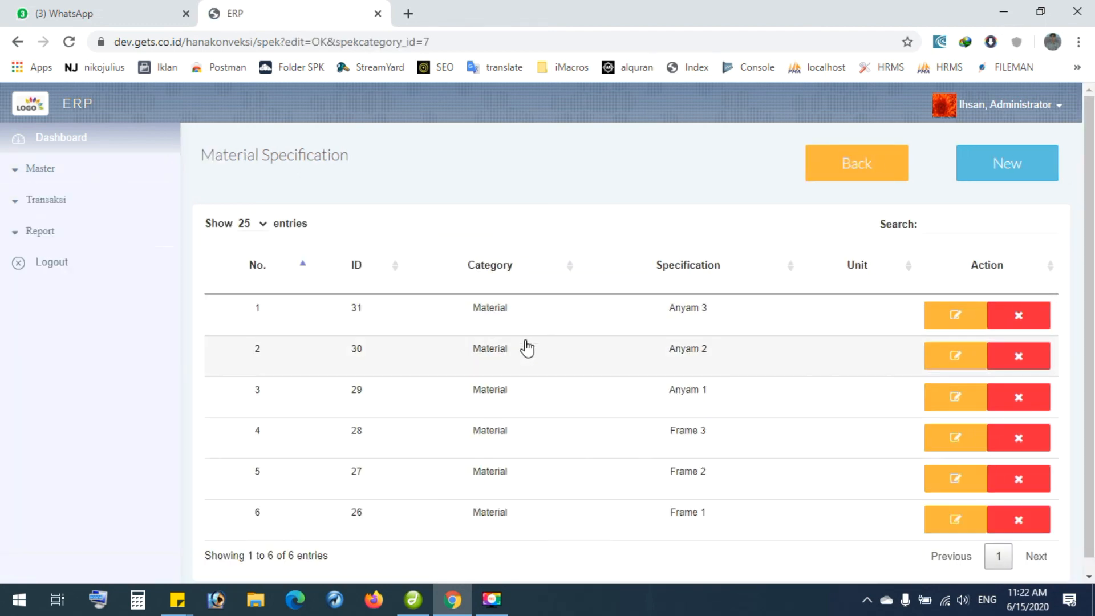
{"action": "scroll", "coordinate": [523, 346], "scroll_direction": "down", "scroll_amount": 1}
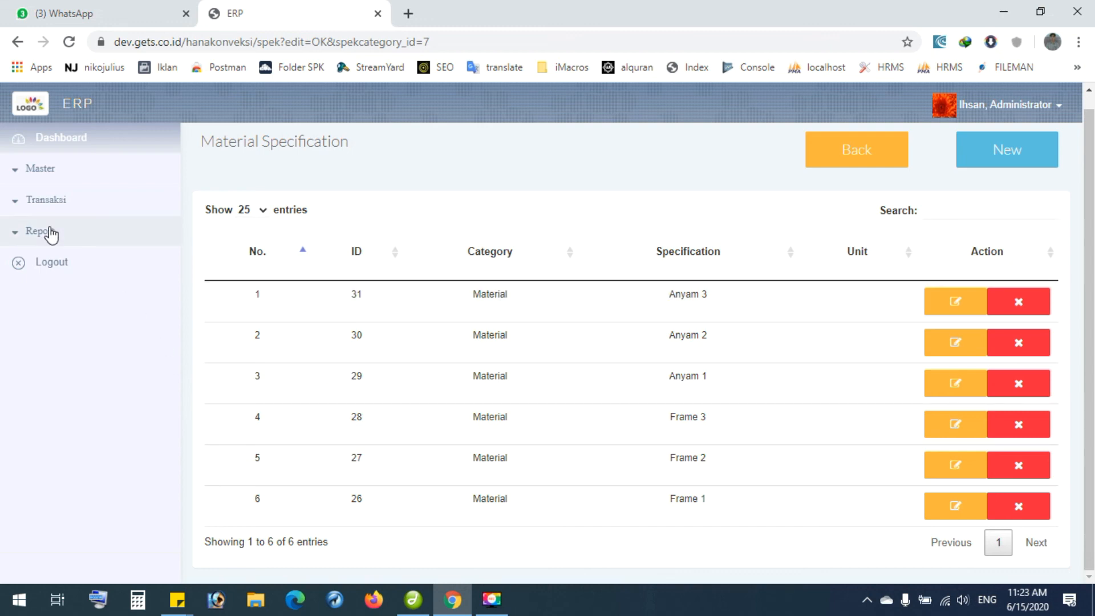
Open the Bank master list and review its beneficiary, account number and Swift code columns.
{"action": "left_click", "coordinate": [37, 173]}
{"action": "scroll", "coordinate": [74, 305], "scroll_direction": "down", "scroll_amount": 6}
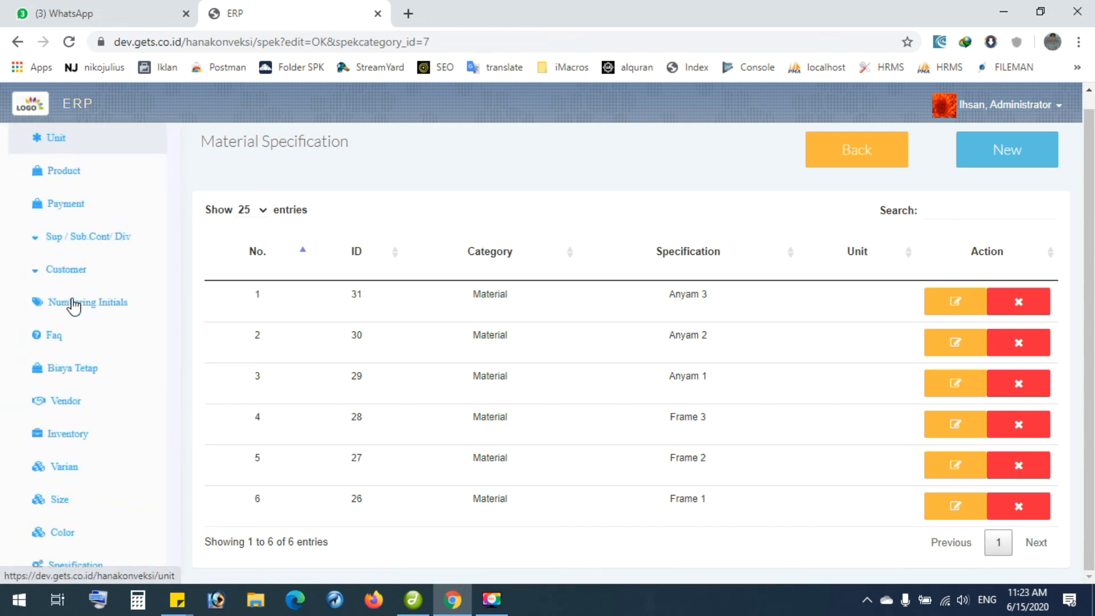
{"action": "scroll", "coordinate": [117, 437], "scroll_direction": "down", "scroll_amount": 2}
{"action": "left_click", "coordinate": [57, 394]}
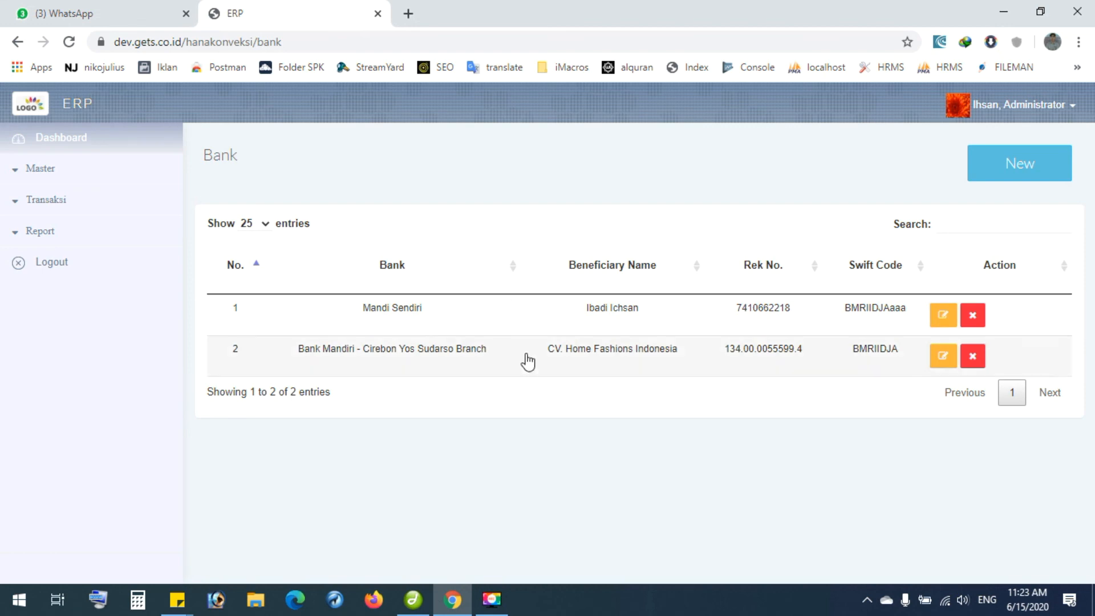
Review the Port of Loading list, followed by the Port of Destination list.
{"action": "left_click", "coordinate": [37, 171]}
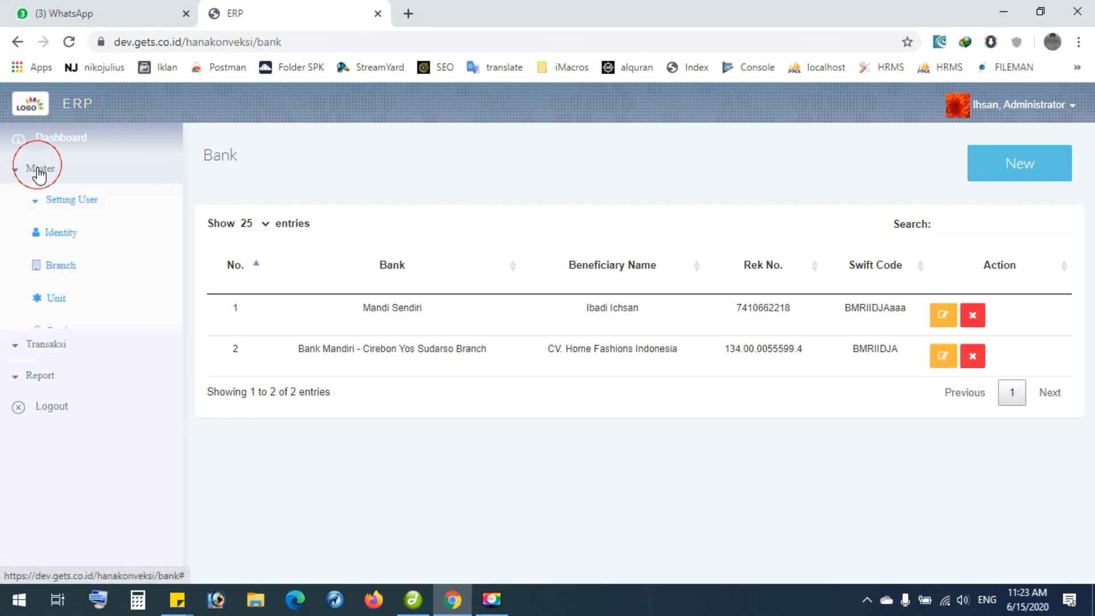
{"action": "scroll", "coordinate": [14, 365], "scroll_direction": "down", "scroll_amount": 8}
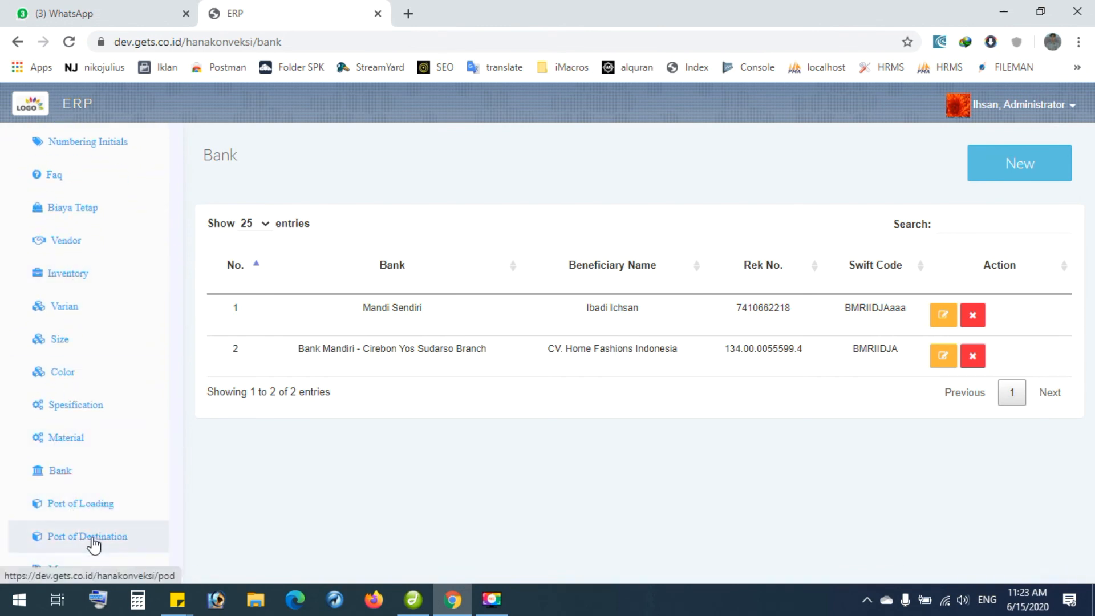
{"action": "left_click", "coordinate": [79, 509]}
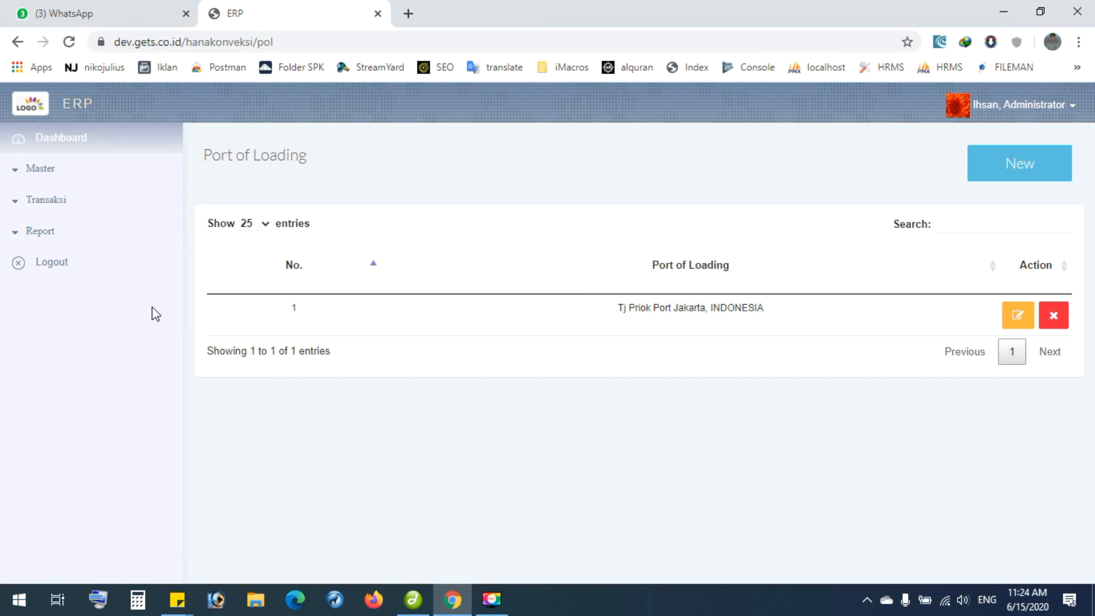
{"action": "left_click", "coordinate": [33, 171]}
{"action": "scroll", "coordinate": [88, 399], "scroll_direction": "down", "scroll_amount": 5}
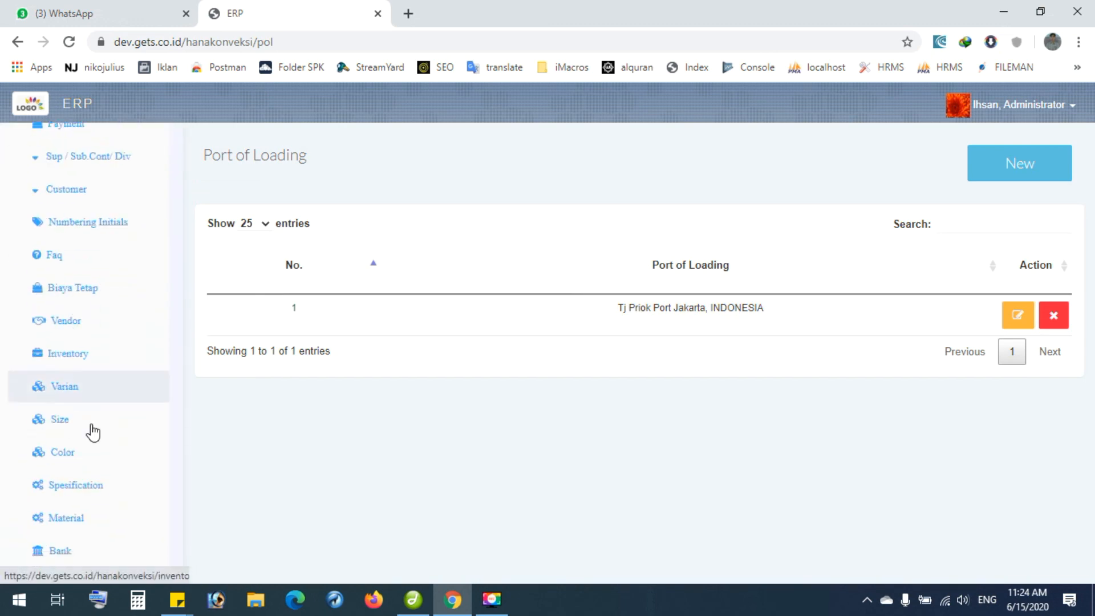
{"action": "left_click", "coordinate": [68, 537]}
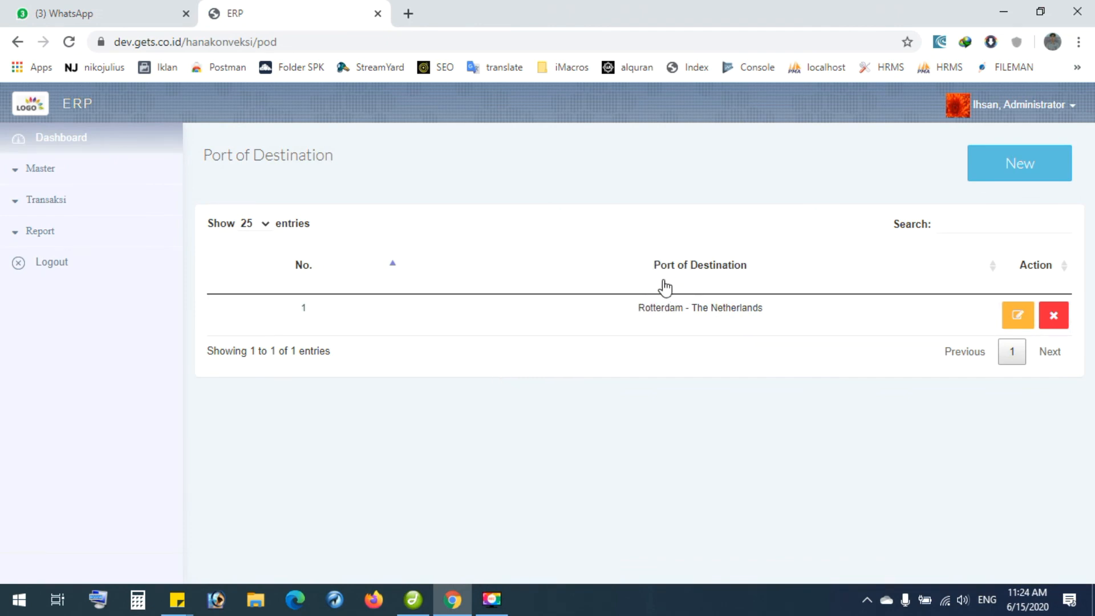
Open the Messrs master list to view the registered freight company.
{"action": "left_click", "coordinate": [35, 171]}
{"action": "scroll", "coordinate": [85, 288], "scroll_direction": "down", "scroll_amount": 10}
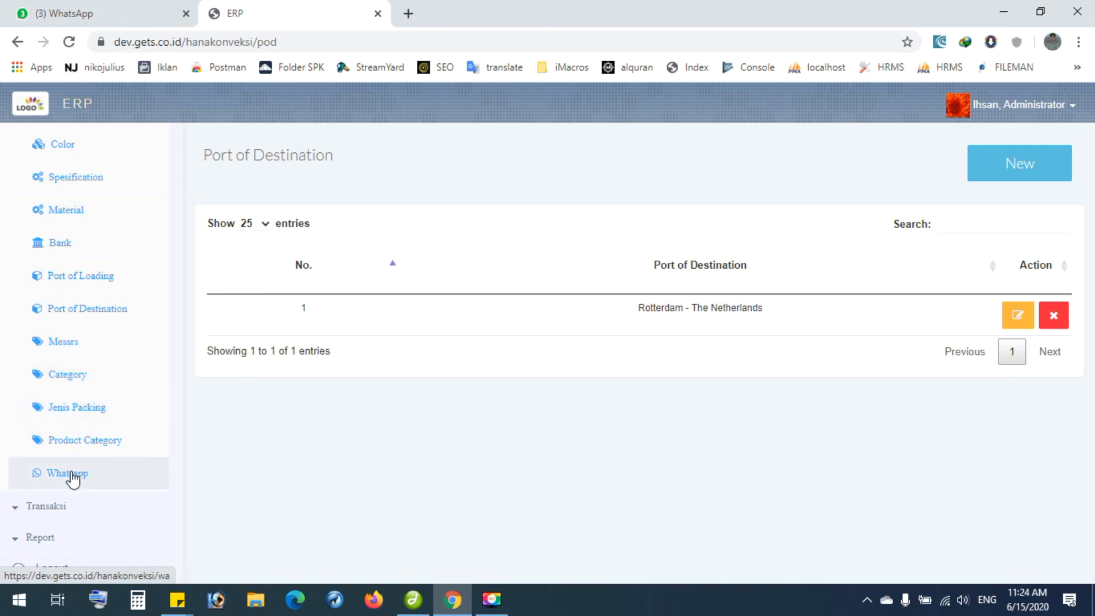
{"action": "left_click", "coordinate": [60, 342]}
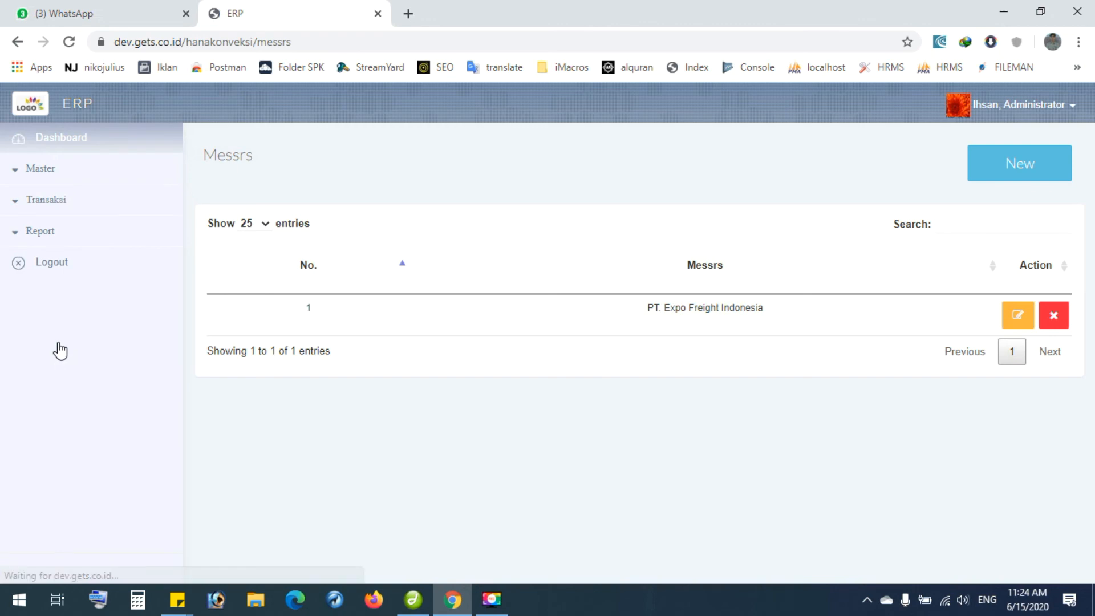
Open the Category master list and review all of its expense categories.
{"action": "left_click", "coordinate": [36, 169]}
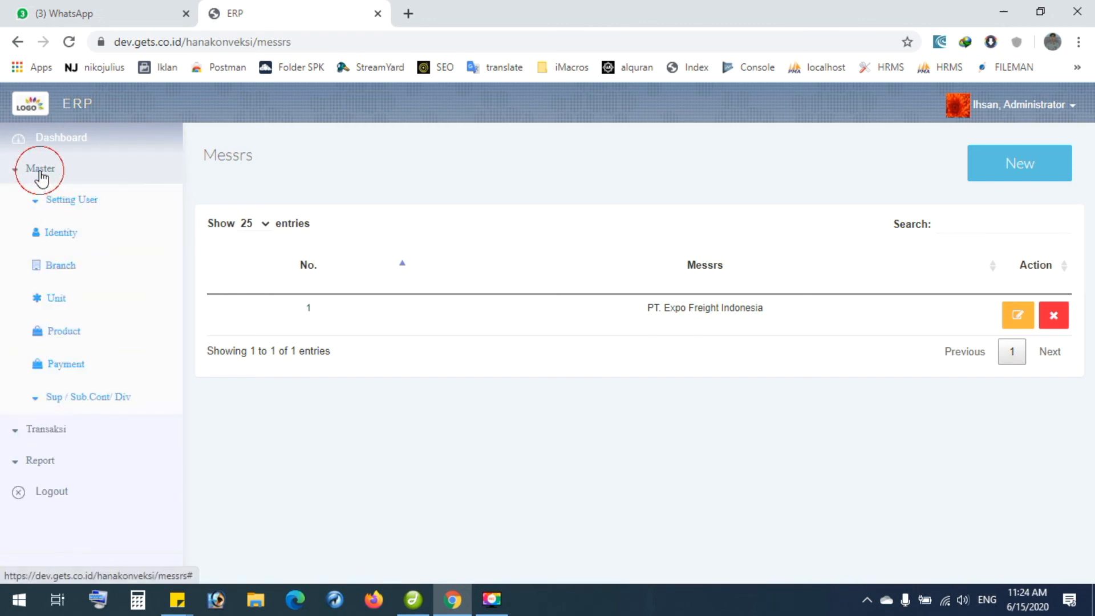
{"action": "scroll", "coordinate": [50, 387], "scroll_direction": "down", "scroll_amount": 6}
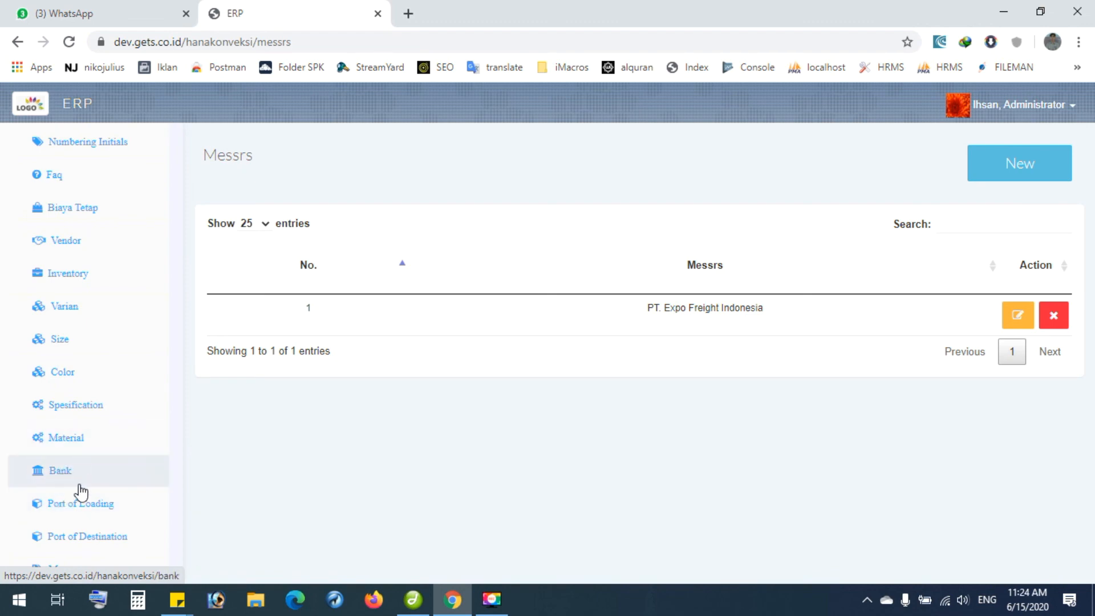
{"action": "scroll", "coordinate": [78, 496], "scroll_direction": "down", "scroll_amount": 3}
{"action": "scroll", "coordinate": [75, 509], "scroll_direction": "down", "scroll_amount": 2}
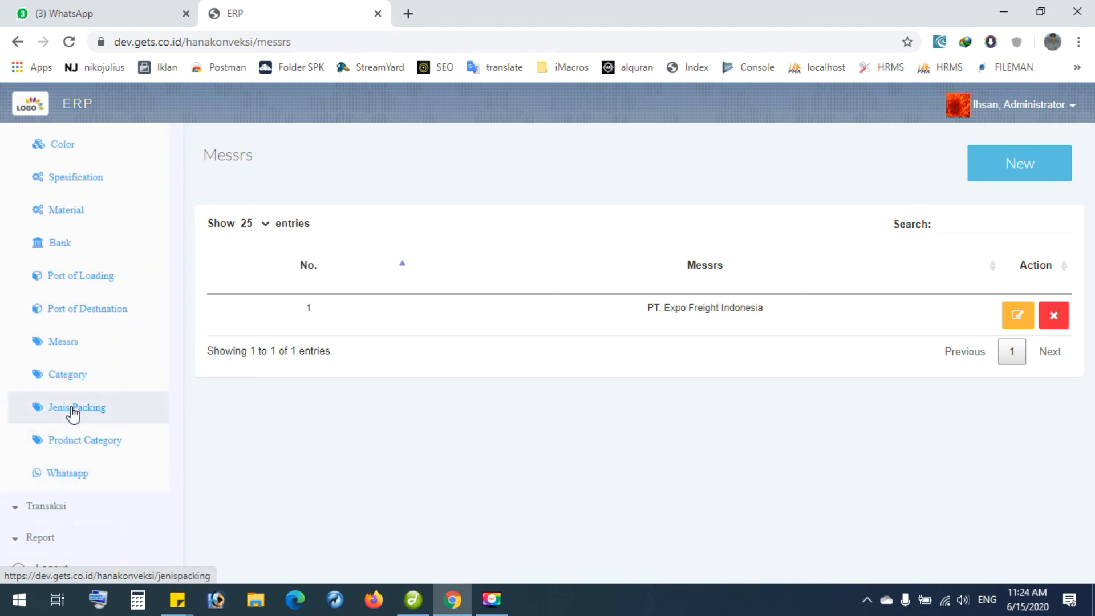
{"action": "left_click", "coordinate": [69, 374]}
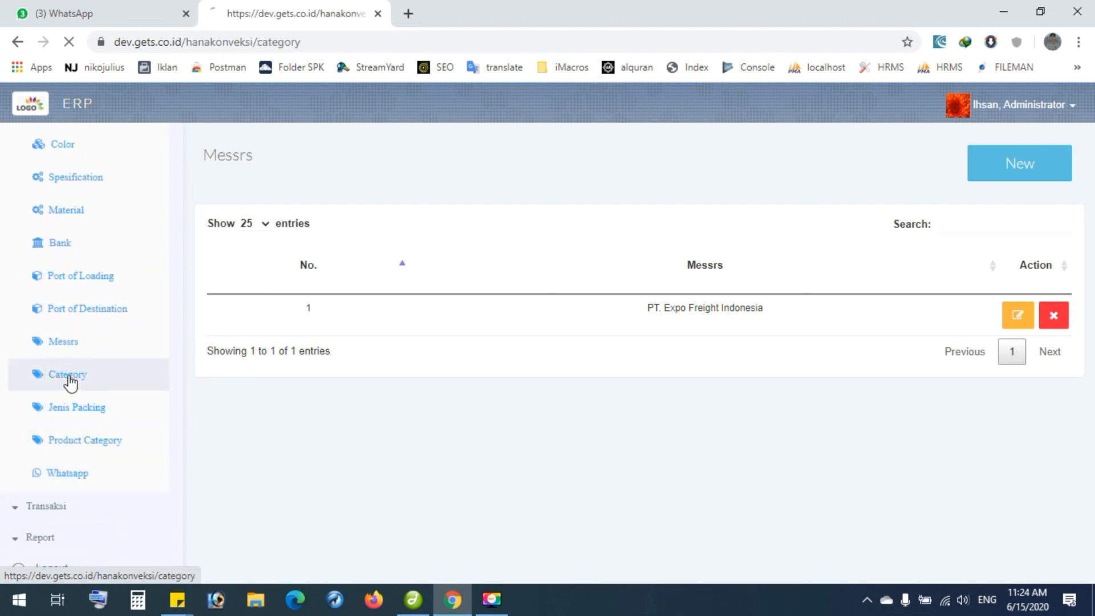
{"action": "scroll", "coordinate": [610, 313], "scroll_direction": "down", "scroll_amount": 3}
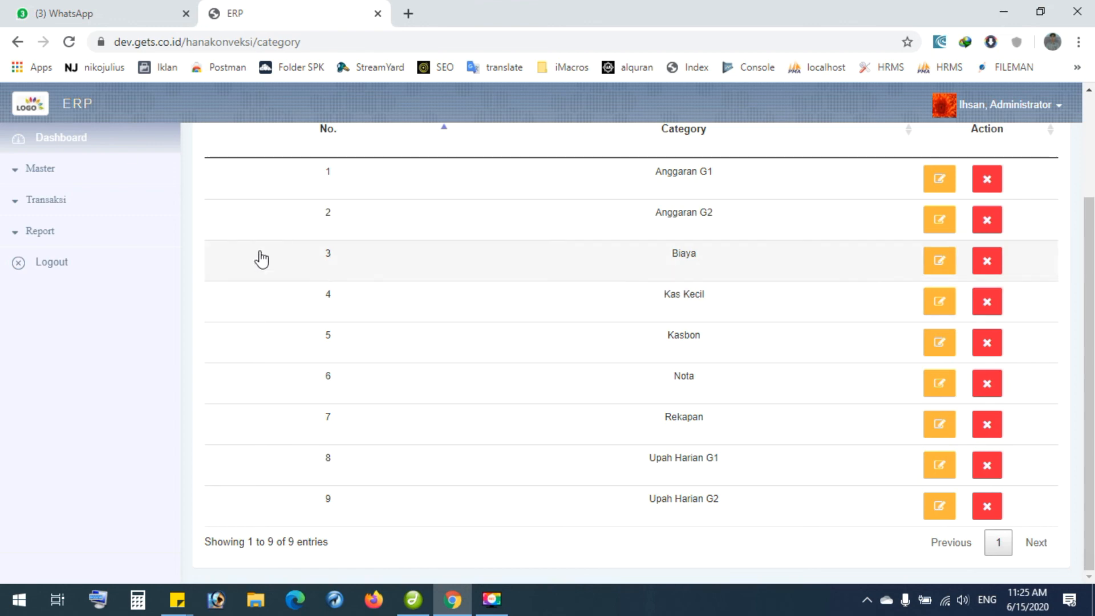
Review the Jenis Packing list of packing types, followed by the Product Category list.
{"action": "left_click", "coordinate": [39, 173]}
{"action": "scroll", "coordinate": [61, 349], "scroll_direction": "down", "scroll_amount": 5}
{"action": "scroll", "coordinate": [61, 350], "scroll_direction": "down", "scroll_amount": 4}
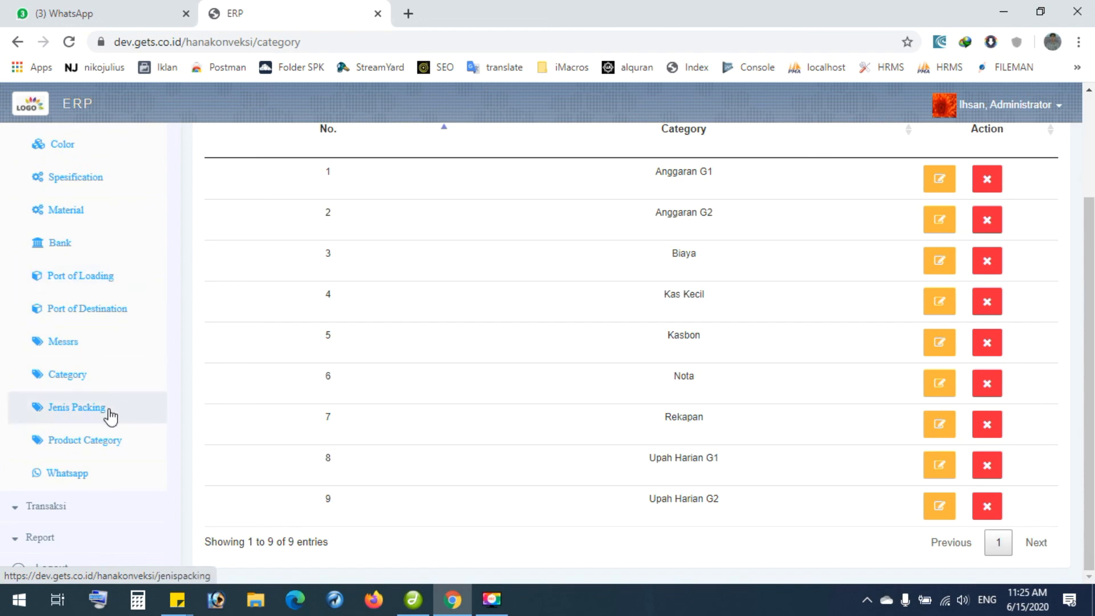
{"action": "left_click", "coordinate": [73, 412]}
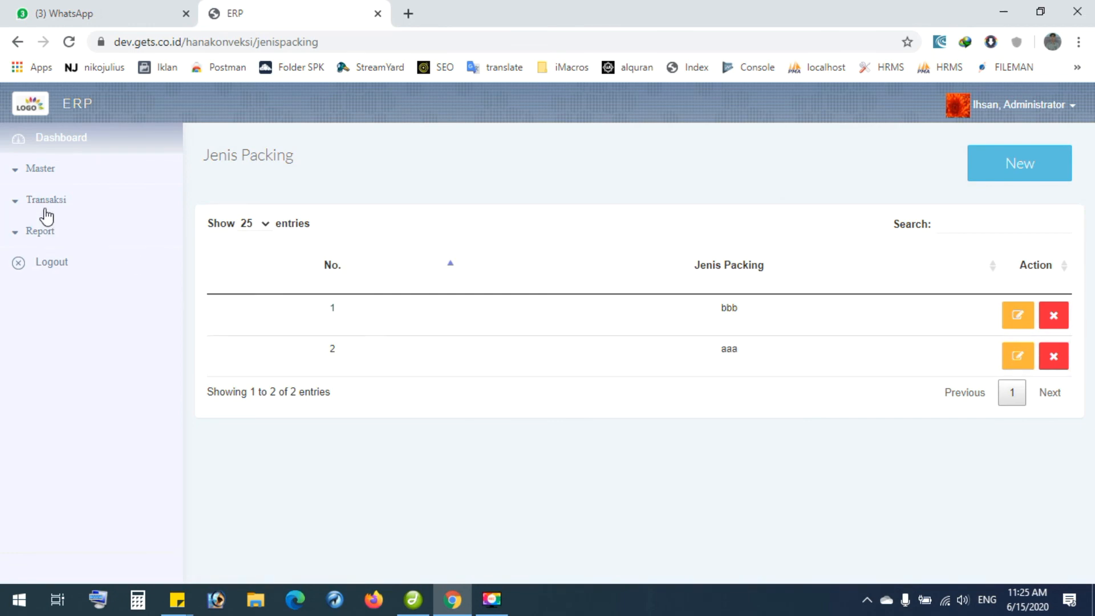
{"action": "left_click", "coordinate": [39, 174]}
{"action": "scroll", "coordinate": [68, 356], "scroll_direction": "down", "scroll_amount": 10}
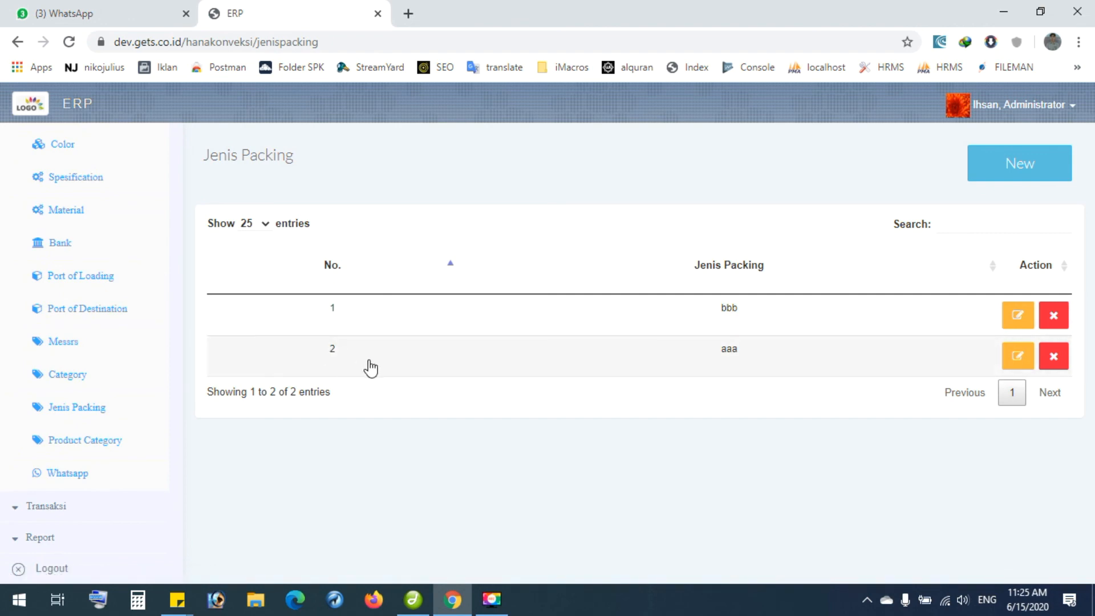
{"action": "left_click", "coordinate": [91, 448]}
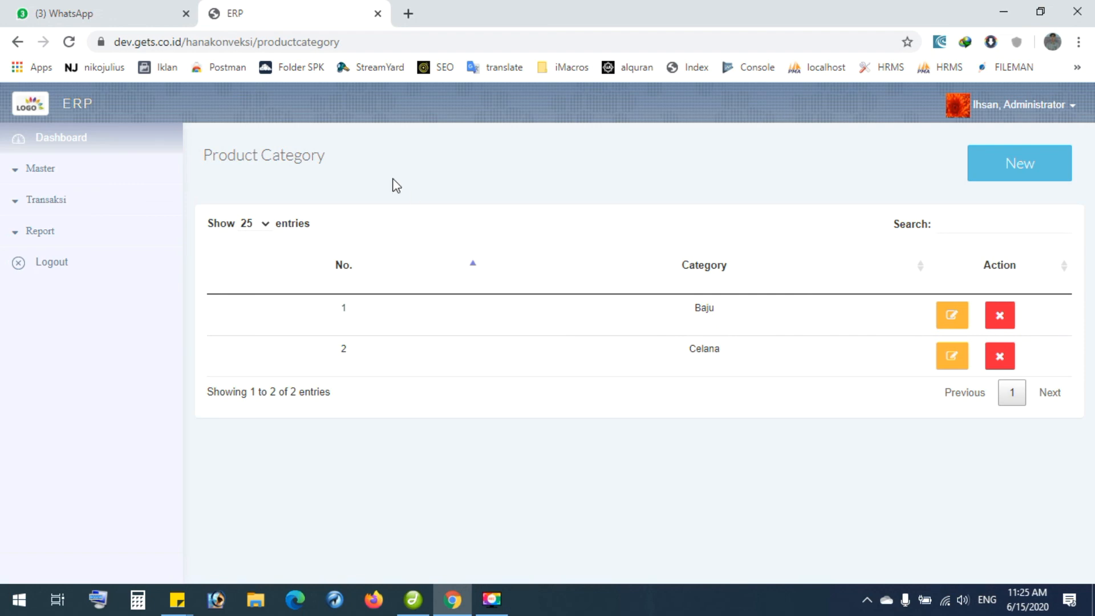
Open the Whatsapp master page to view the Whatsapp Token entry.
{"action": "left_click", "coordinate": [41, 170]}
{"action": "scroll", "coordinate": [104, 354], "scroll_direction": "down", "scroll_amount": 7}
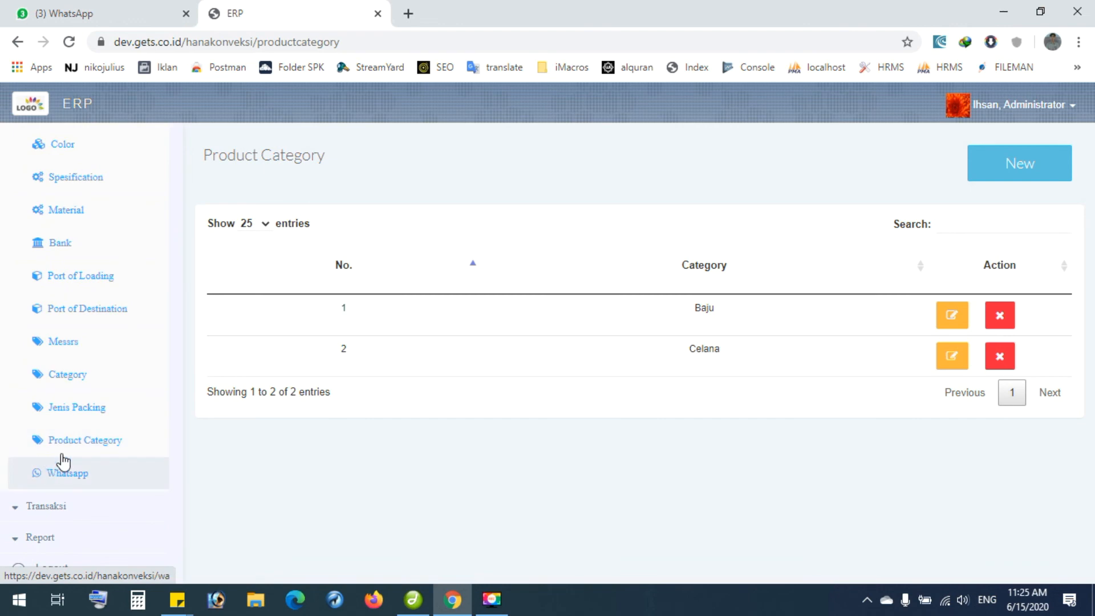
{"action": "left_click", "coordinate": [67, 475]}
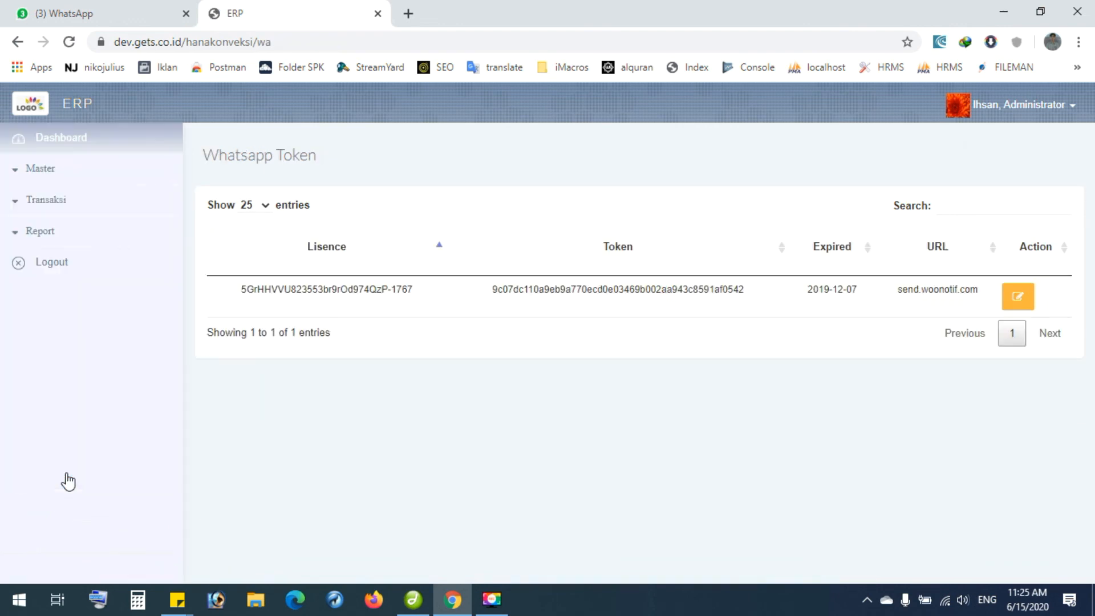